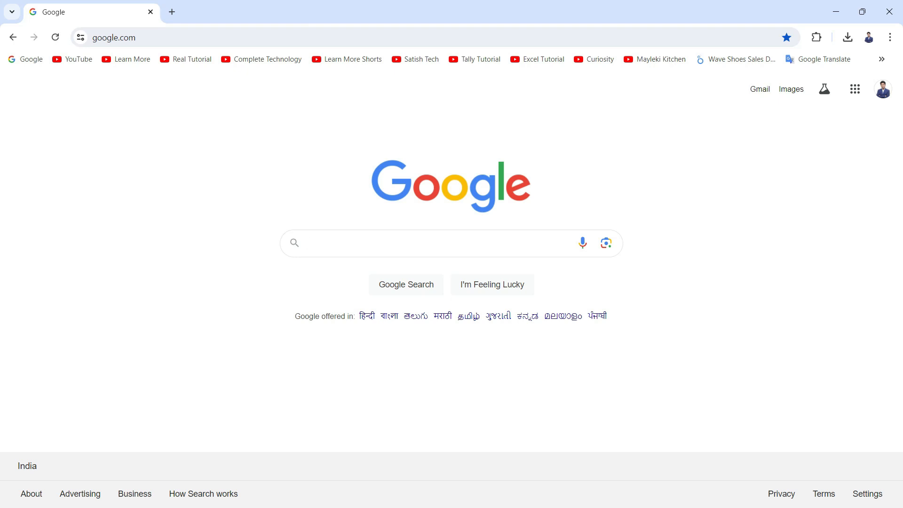
Step: Search Google for income tax login and open the e-Filing Home Page result from the Income Tax Department
{"action": "type", "text": "income"}
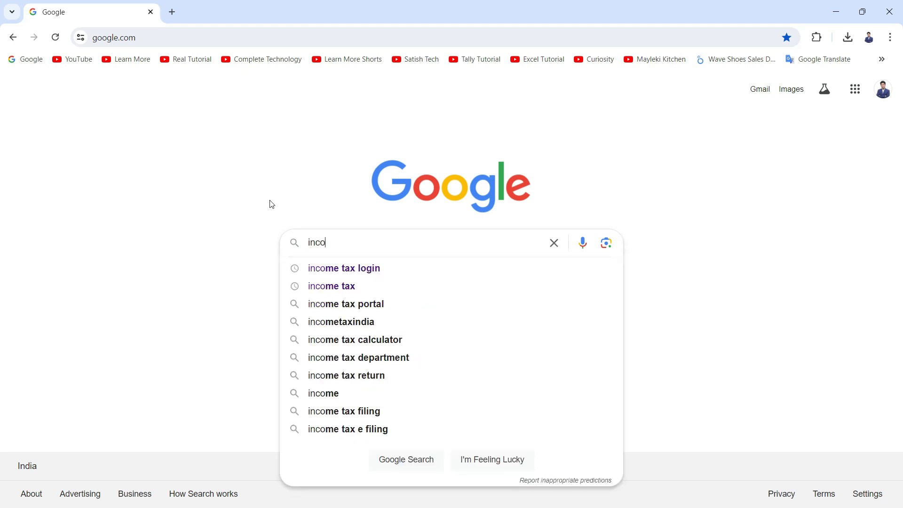
{"action": "key", "text": "Down"}
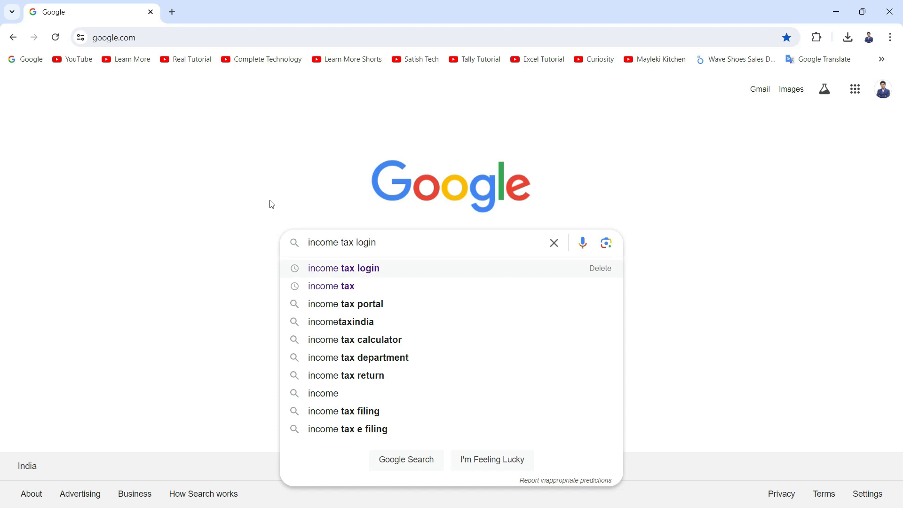
{"action": "key", "text": "Return"}
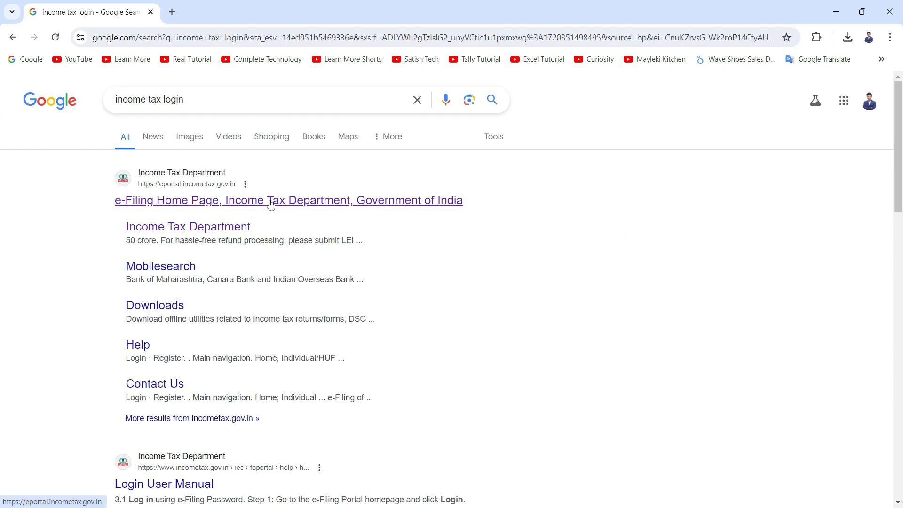
{"action": "left_click", "coordinate": [270, 201]}
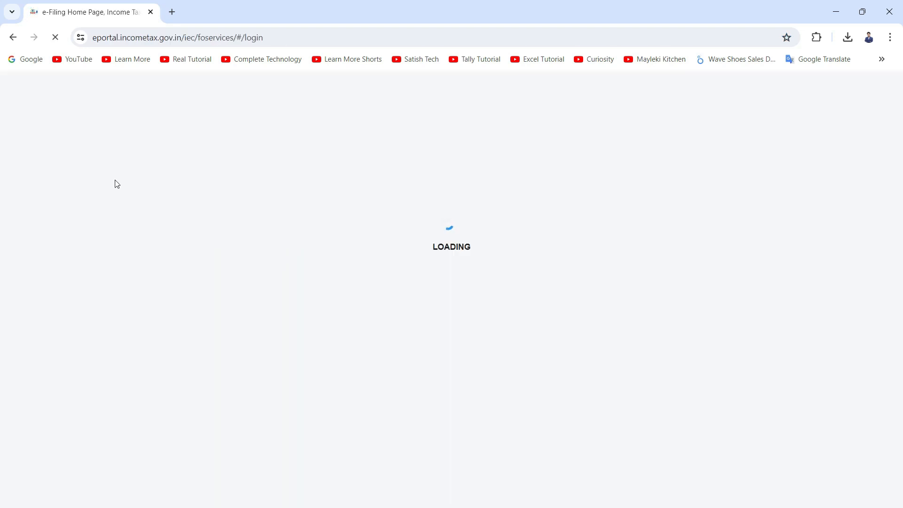
Step: Log in to the e-Filing portal by entering the PAN user ID and the account password
{"action": "left_click", "coordinate": [219, 293]}
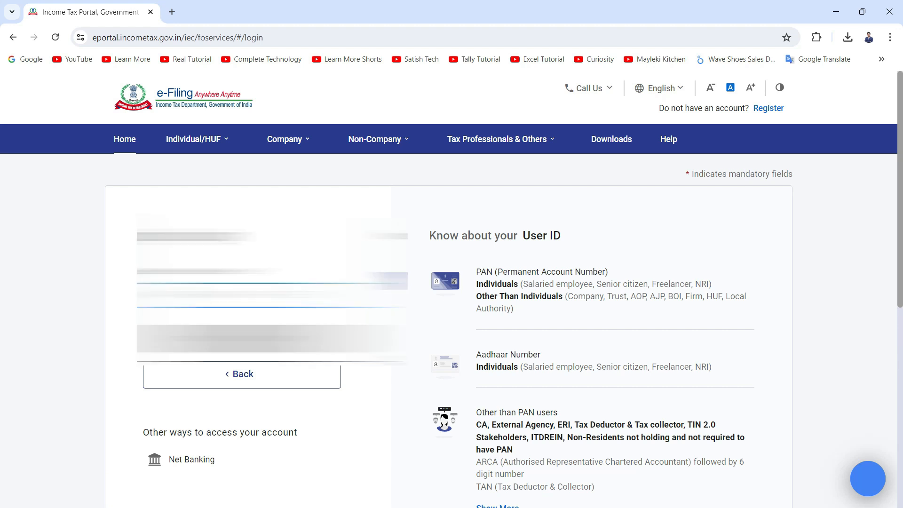
{"action": "type", "text": "A"}
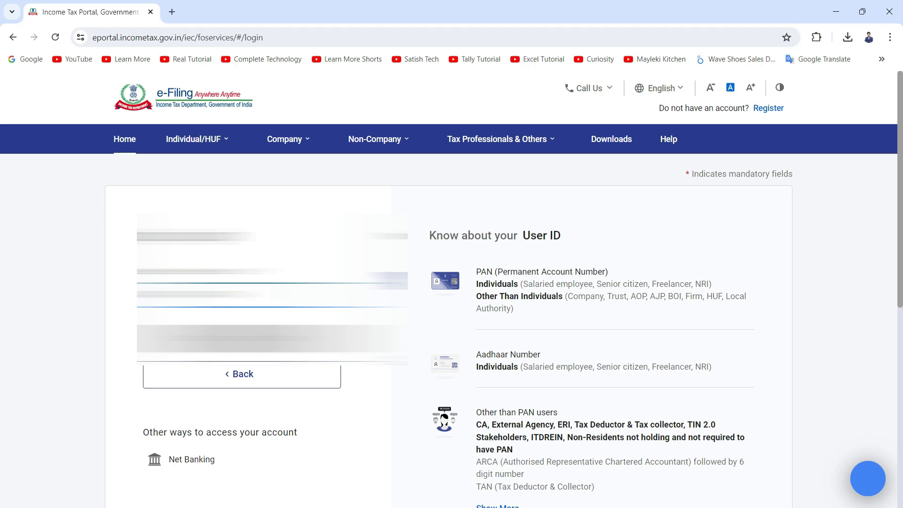
{"action": "left_click", "coordinate": [223, 339]}
{"action": "scroll", "coordinate": [247, 411], "scroll_direction": "down", "scroll_amount": 1}
{"action": "left_click", "coordinate": [246, 374]}
{"action": "type", "text": "**"}
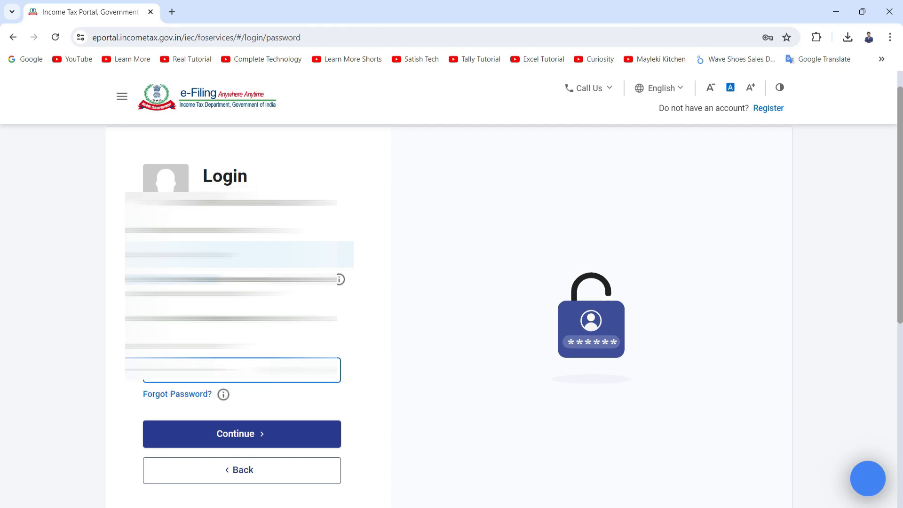
{"action": "left_click", "coordinate": [288, 431]}
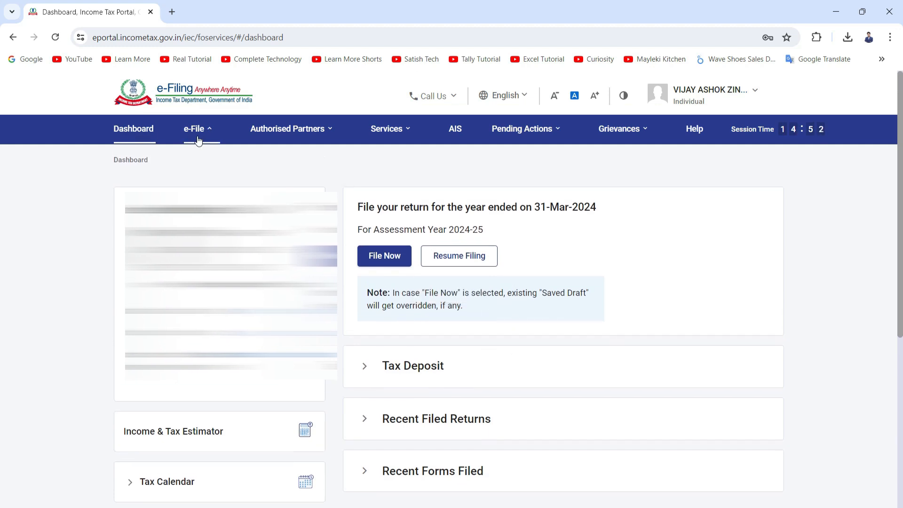
Step: Start filing the return for Assessment Year 2024-25 with the Online (Recommended) filing mode
{"action": "mouse_move", "coordinate": [328, 136]}
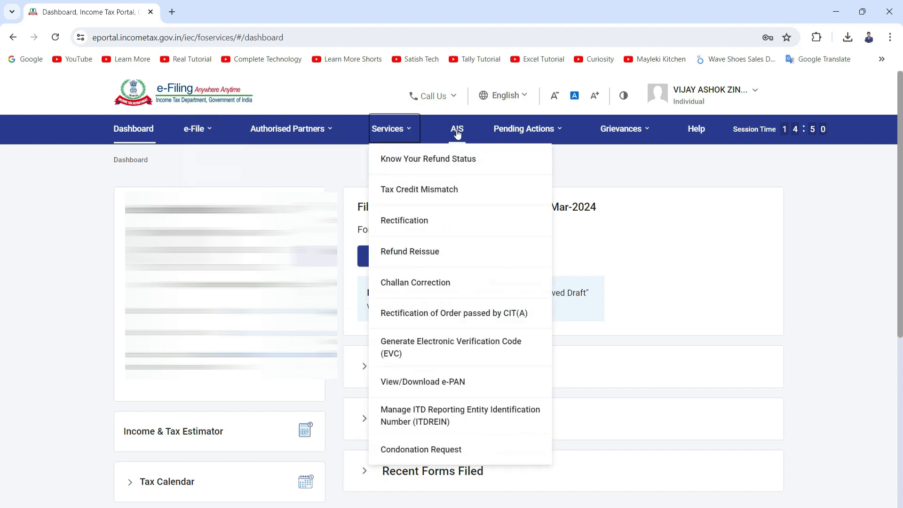
{"action": "mouse_move", "coordinate": [574, 136]}
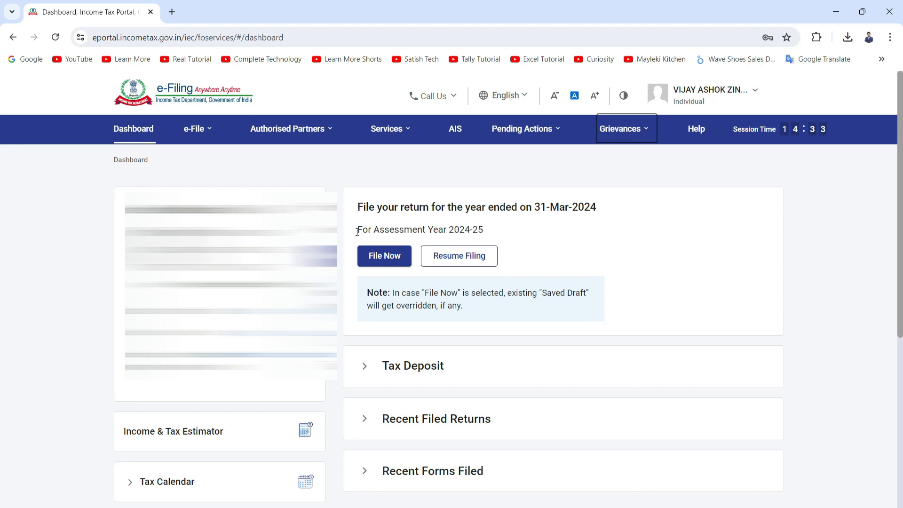
{"action": "left_click_drag", "start_coordinate": [358, 229], "coordinate": [481, 225]}
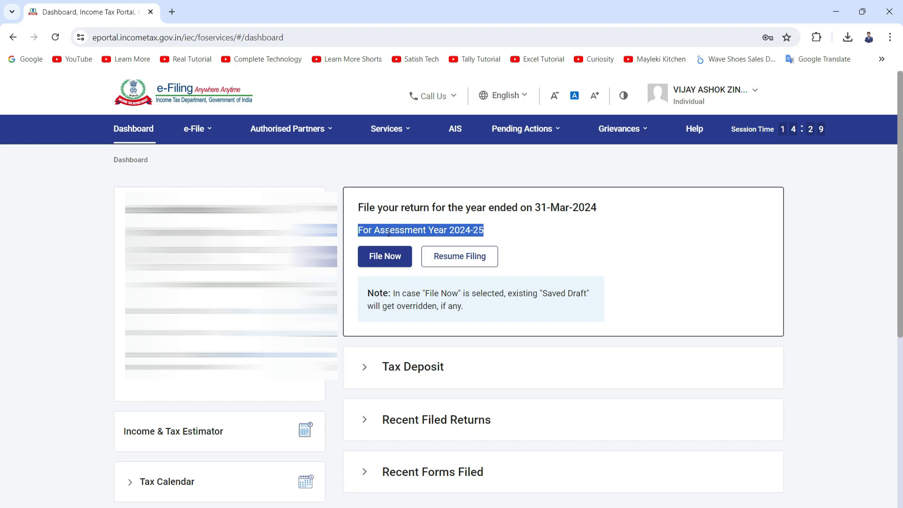
{"action": "left_click", "coordinate": [390, 262]}
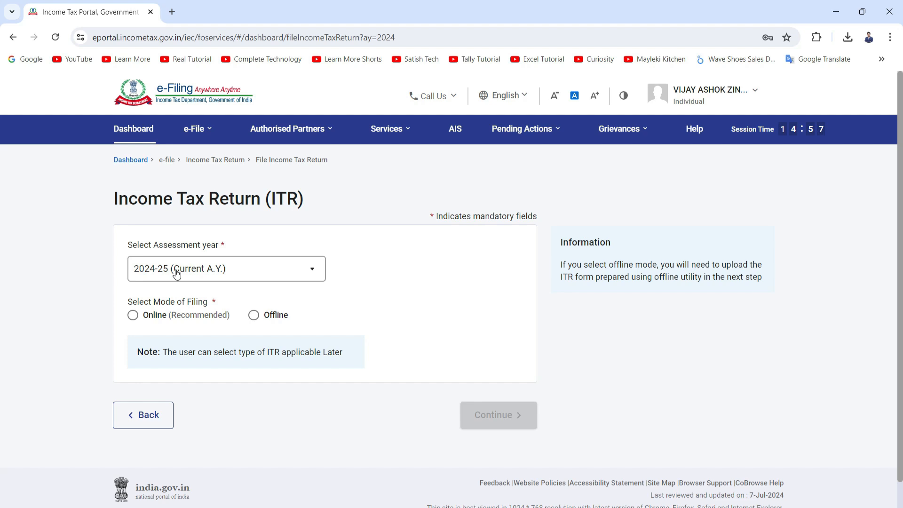
{"action": "left_click", "coordinate": [133, 315]}
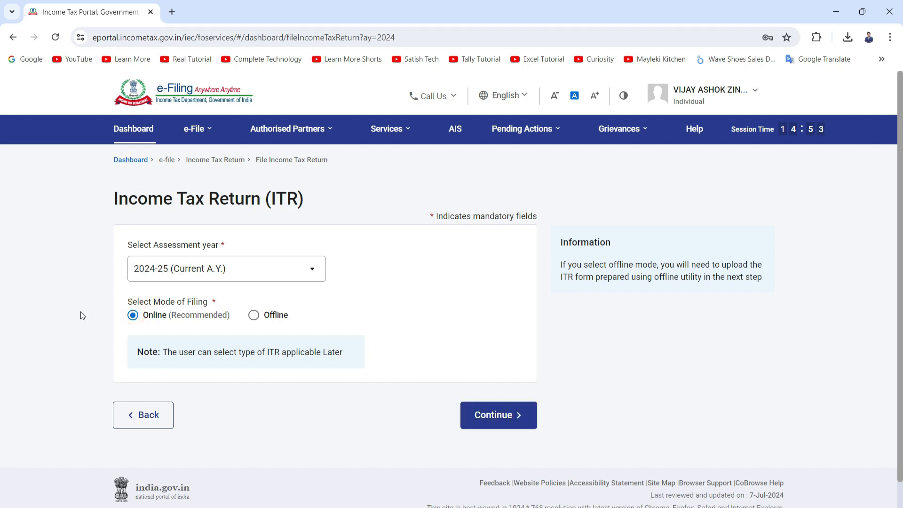
{"action": "left_click", "coordinate": [489, 416]}
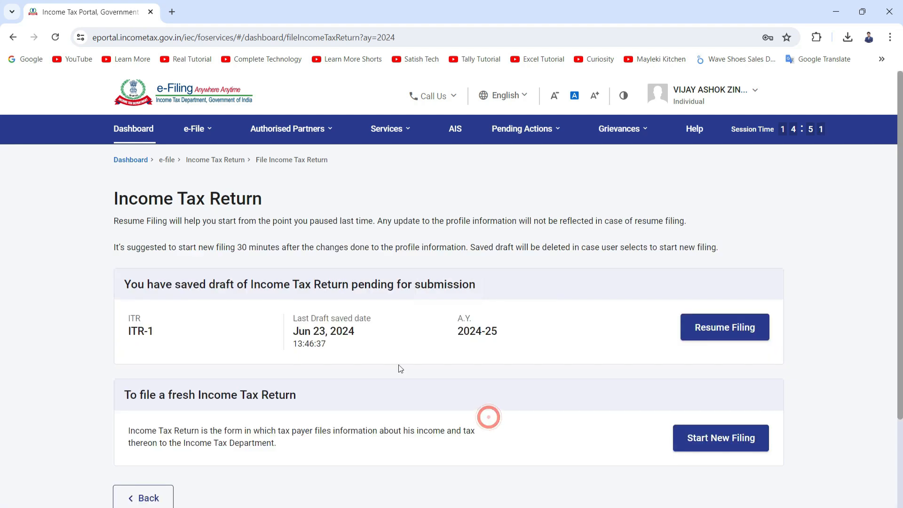
Step: Start a new filing instead of resuming the saved draft and continue with Individual as the status
{"action": "scroll", "coordinate": [401, 368], "scroll_direction": "down", "scroll_amount": 3}
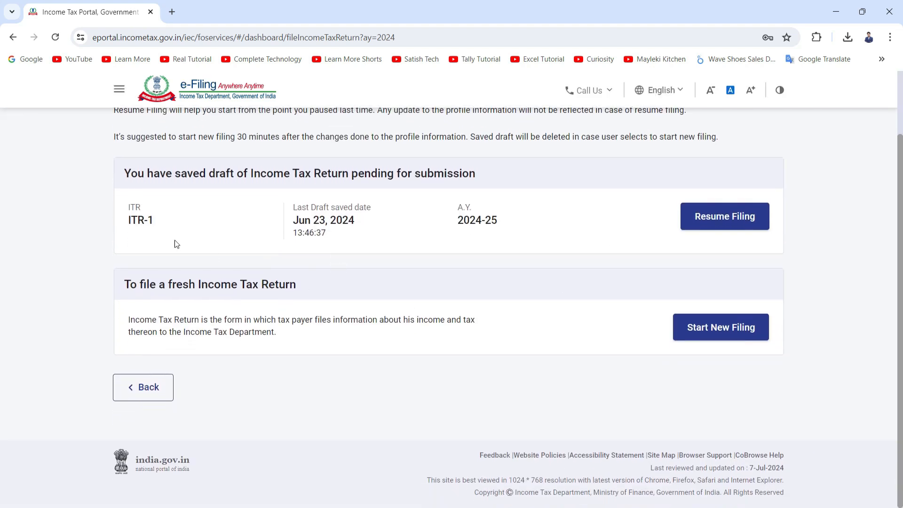
{"action": "left_click", "coordinate": [699, 328]}
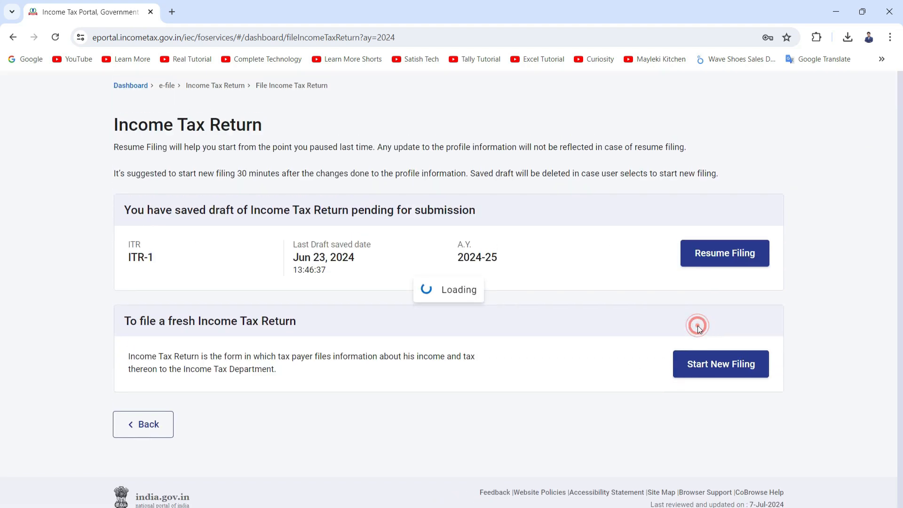
{"action": "left_click", "coordinate": [137, 292]}
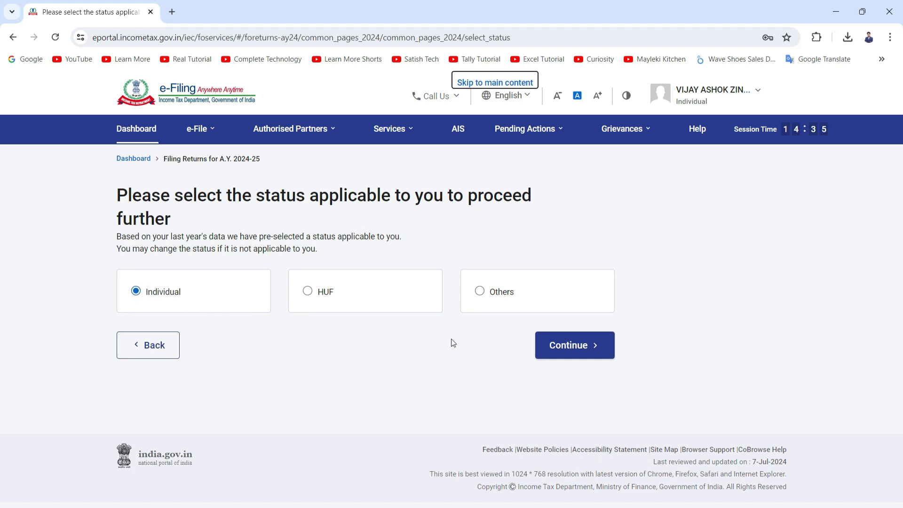
{"action": "left_click", "coordinate": [561, 348]}
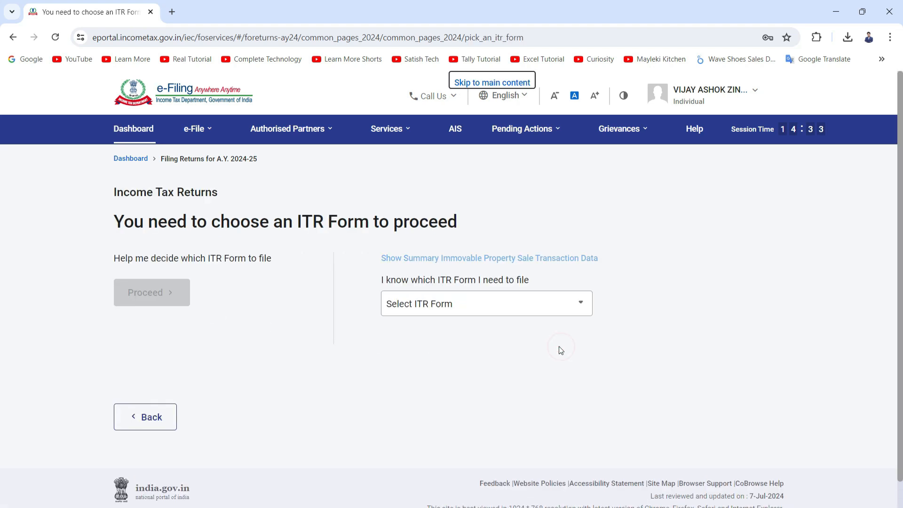
Step: Choose ITR - 1 as the form to file and proceed with ITR 1
{"action": "left_click", "coordinate": [410, 304]}
{"action": "scroll", "coordinate": [416, 339], "scroll_direction": "down", "scroll_amount": 2}
{"action": "scroll", "coordinate": [420, 365], "scroll_direction": "up", "scroll_amount": 1}
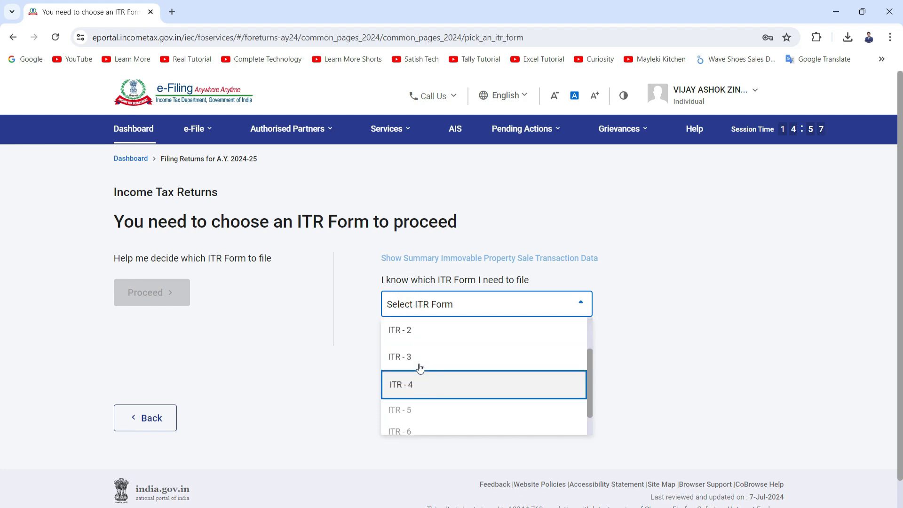
{"action": "scroll", "coordinate": [420, 368], "scroll_direction": "up", "scroll_amount": 2}
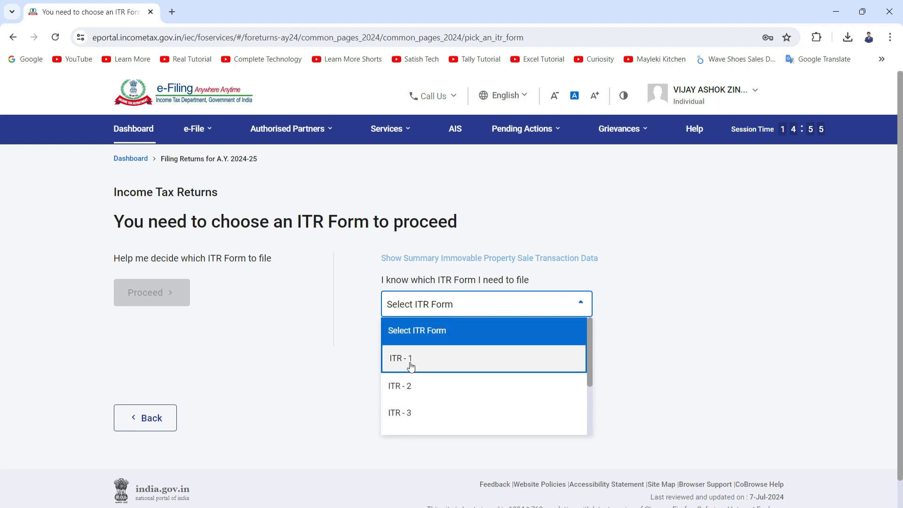
{"action": "left_click", "coordinate": [411, 367]}
{"action": "scroll", "coordinate": [413, 369], "scroll_direction": "down", "scroll_amount": 2}
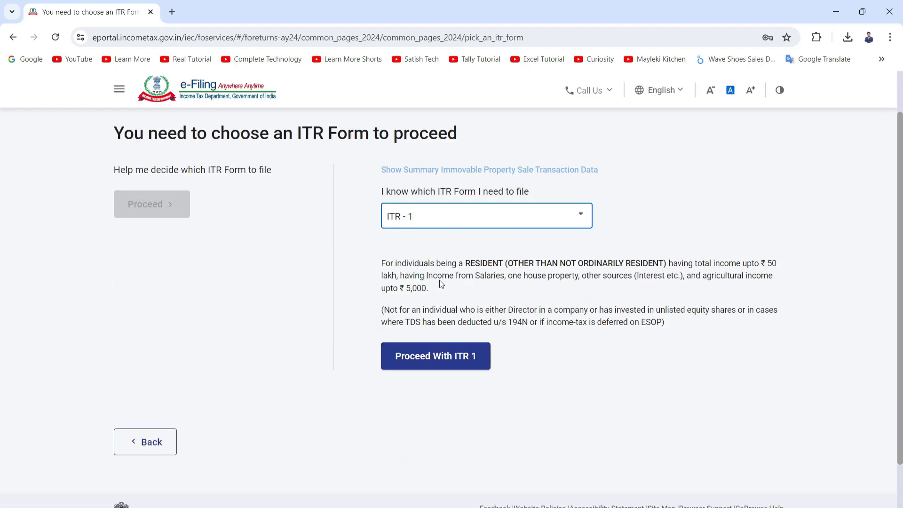
{"action": "left_click", "coordinate": [427, 366]}
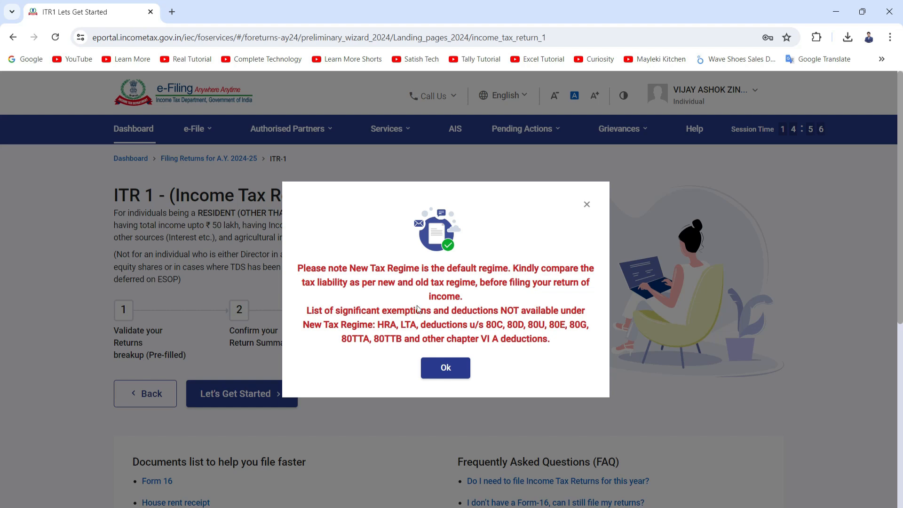
Step: Dismiss the tax regime notice, get started, and select Others as the reason for filing the return
{"action": "left_click", "coordinate": [446, 368]}
{"action": "left_click", "coordinate": [232, 400]}
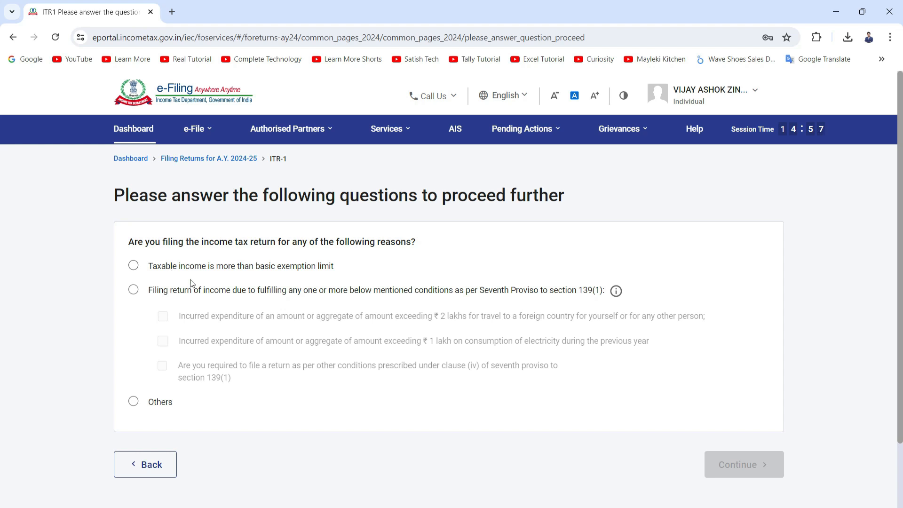
{"action": "scroll", "coordinate": [187, 280], "scroll_direction": "down", "scroll_amount": 2}
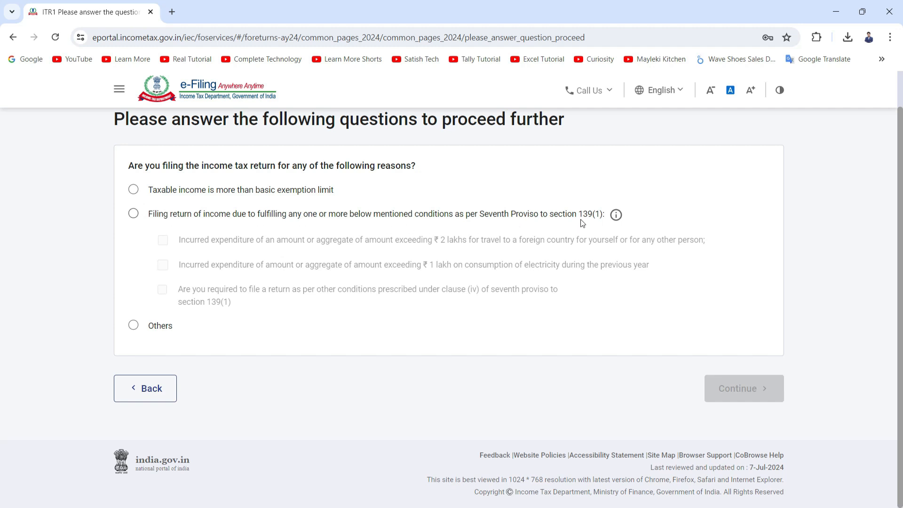
{"action": "left_click", "coordinate": [133, 324]}
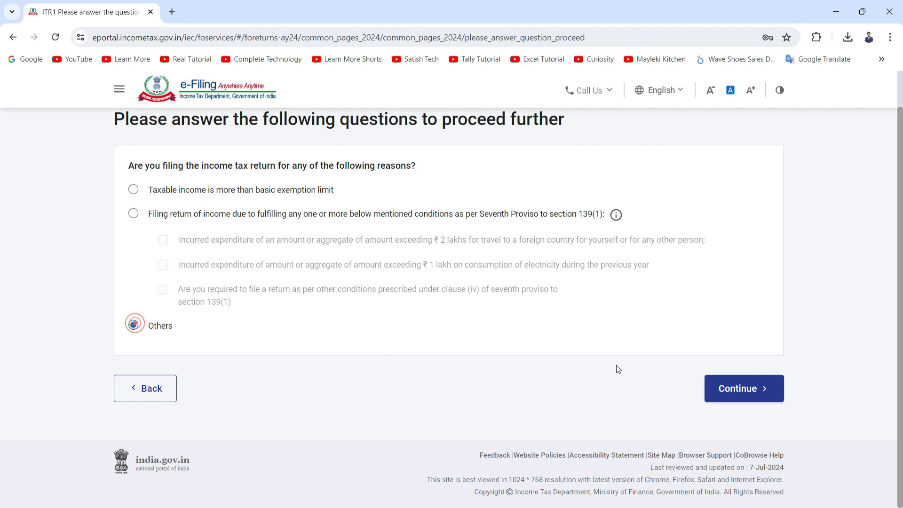
{"action": "left_click", "coordinate": [747, 387]}
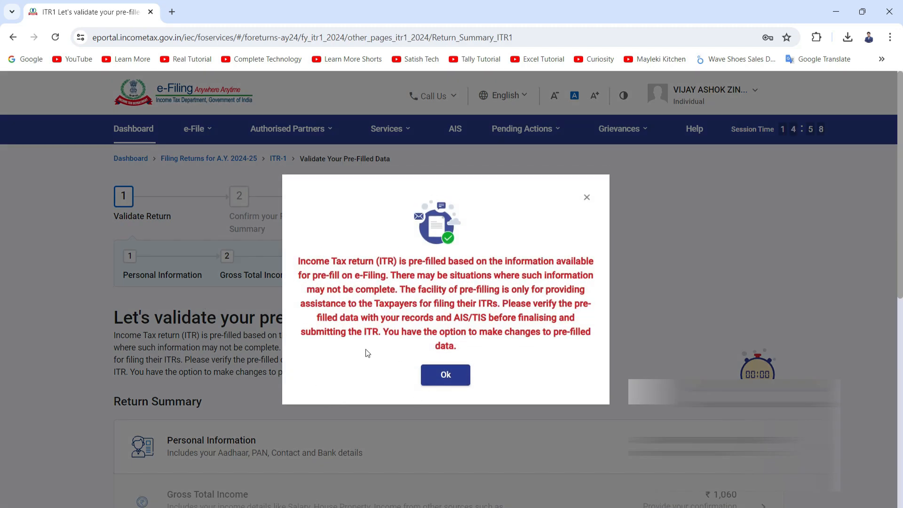
Step: Acknowledge the pre-filled data notice and open the Personal Information section of the return summary
{"action": "left_click", "coordinate": [449, 377]}
{"action": "scroll", "coordinate": [449, 376], "scroll_direction": "down", "scroll_amount": 3}
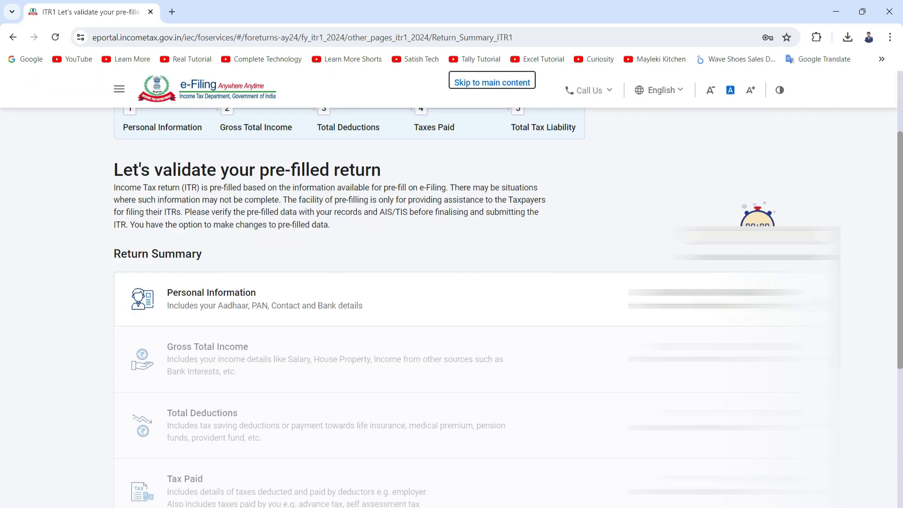
{"action": "left_click", "coordinate": [605, 320]}
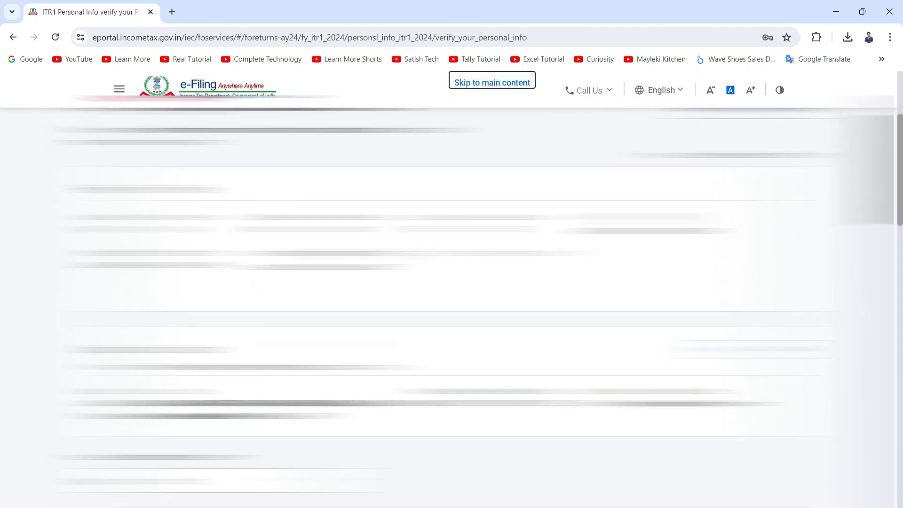
Step: Review the personal information page down through the filing section and the tax regime option
{"action": "scroll", "coordinate": [447, 306], "scroll_direction": "down", "scroll_amount": 2}
{"action": "scroll", "coordinate": [448, 305], "scroll_direction": "up", "scroll_amount": 1}
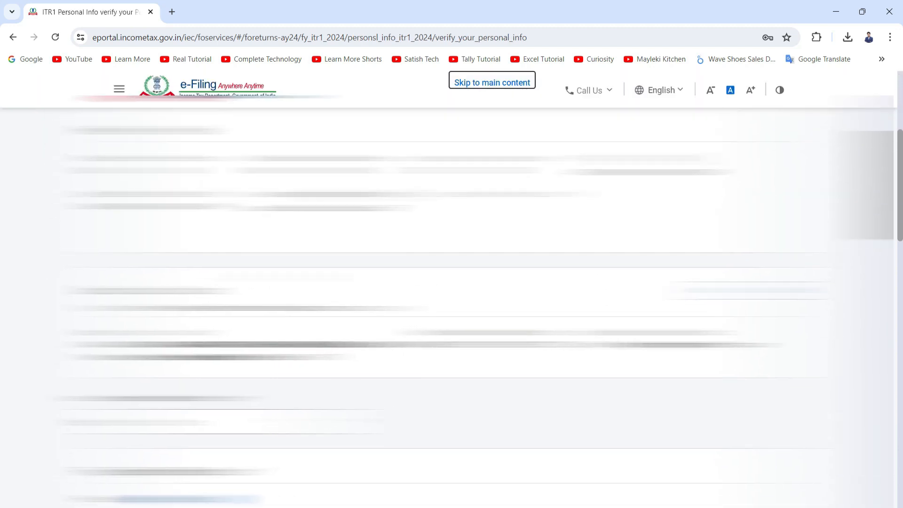
{"action": "scroll", "coordinate": [476, 309], "scroll_direction": "down", "scroll_amount": 3}
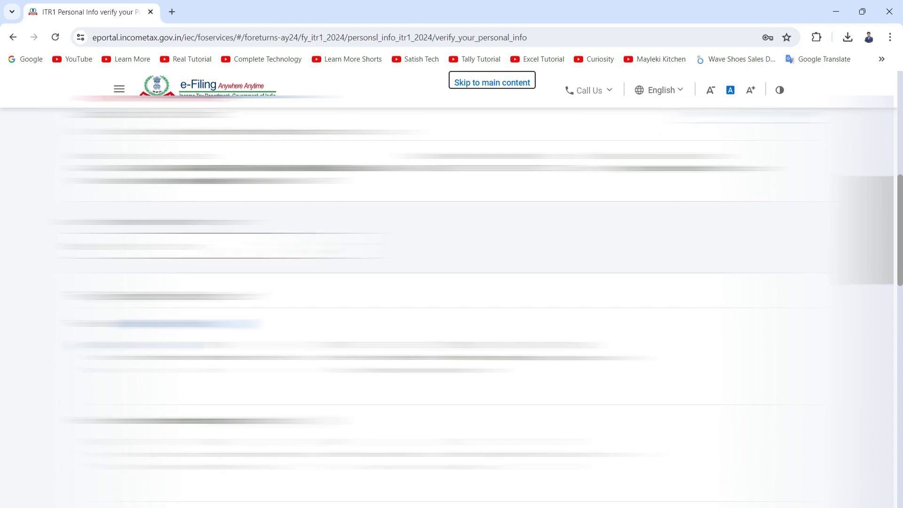
{"action": "scroll", "coordinate": [477, 310], "scroll_direction": "down", "scroll_amount": 1}
{"action": "scroll", "coordinate": [477, 309], "scroll_direction": "up", "scroll_amount": 2}
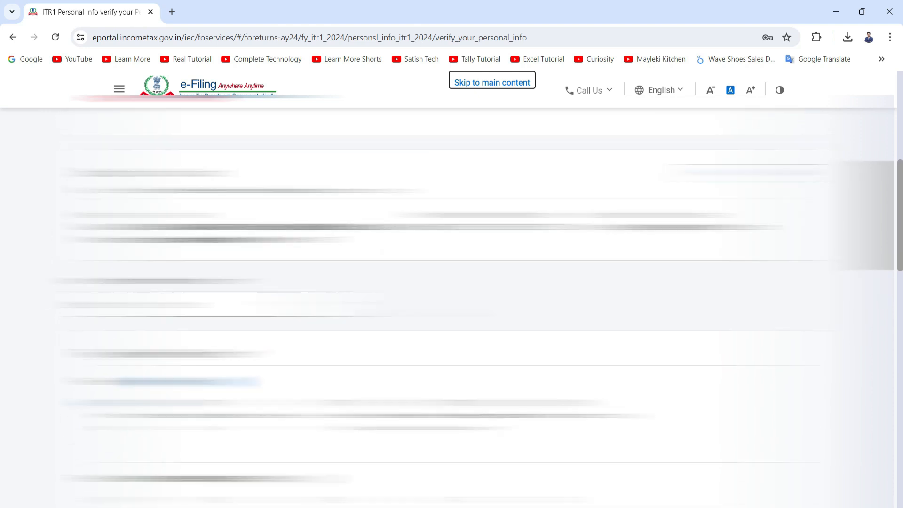
{"action": "scroll", "coordinate": [200, 315], "scroll_direction": "down", "scroll_amount": 3}
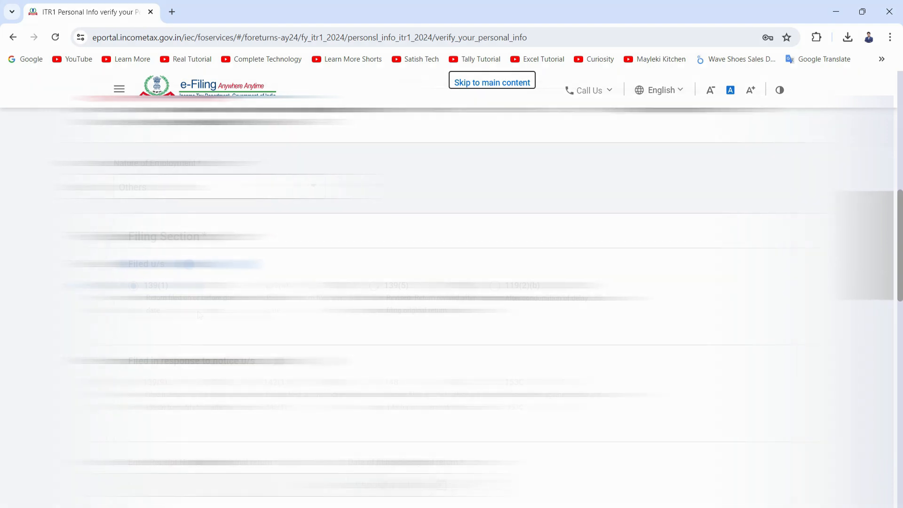
{"action": "scroll", "coordinate": [178, 306], "scroll_direction": "down", "scroll_amount": 1}
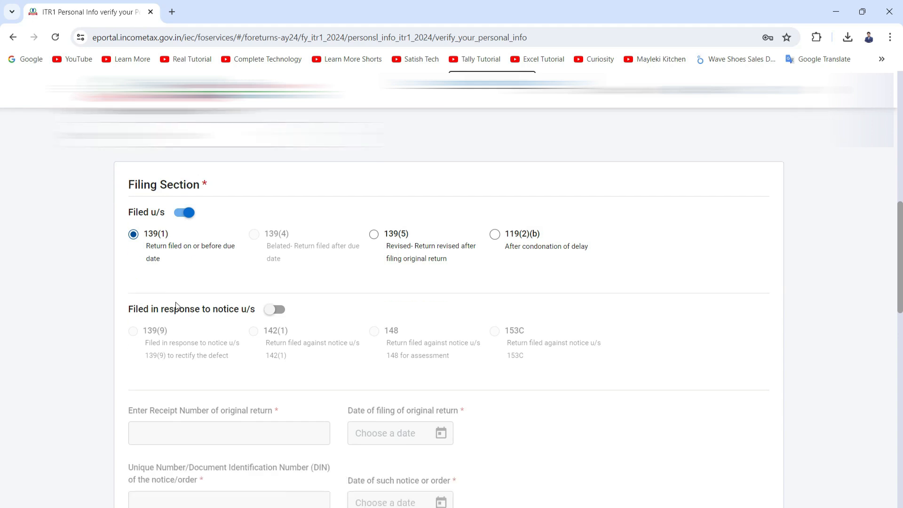
{"action": "scroll", "coordinate": [171, 250], "scroll_direction": "down", "scroll_amount": 1}
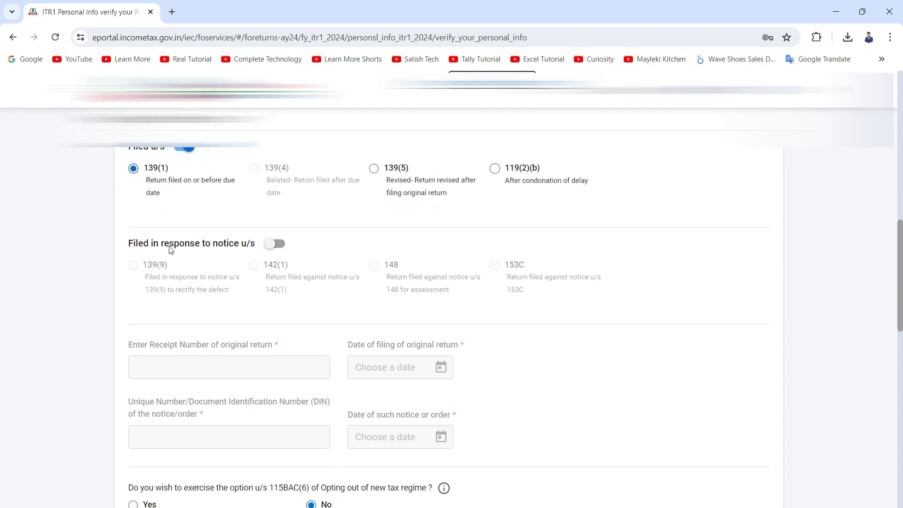
{"action": "scroll", "coordinate": [174, 242], "scroll_direction": "down", "scroll_amount": 1}
{"action": "scroll", "coordinate": [177, 237], "scroll_direction": "down", "scroll_amount": 3}
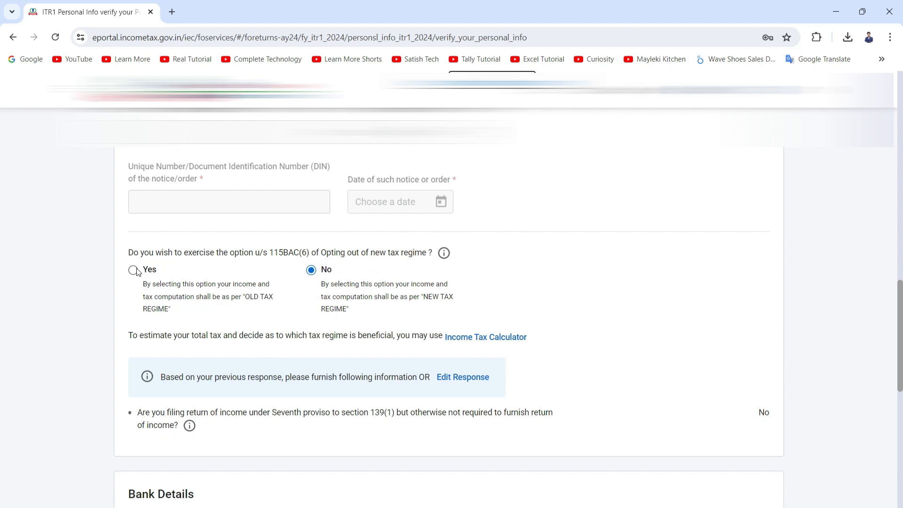
Step: Opt out of the new tax regime under section 115BAC(6) and confirm the personal information page
{"action": "left_click", "coordinate": [133, 272]}
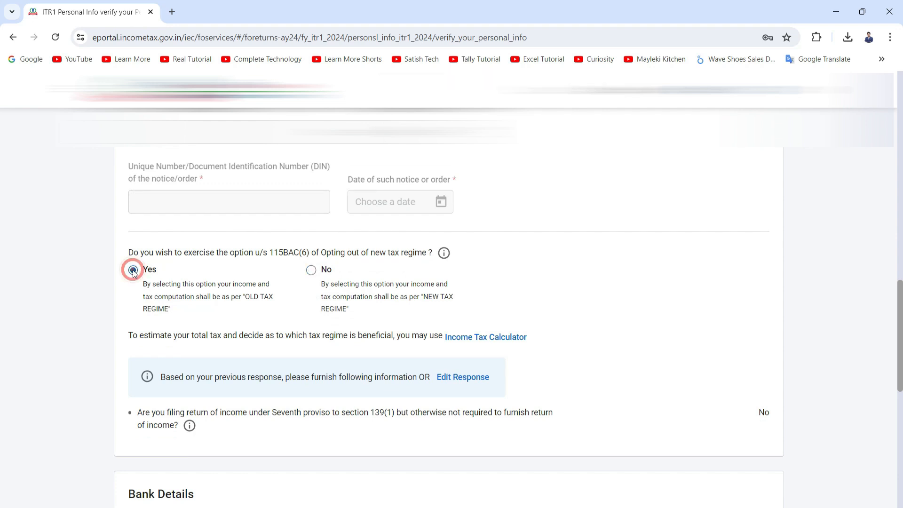
{"action": "scroll", "coordinate": [171, 297], "scroll_direction": "down", "scroll_amount": 6}
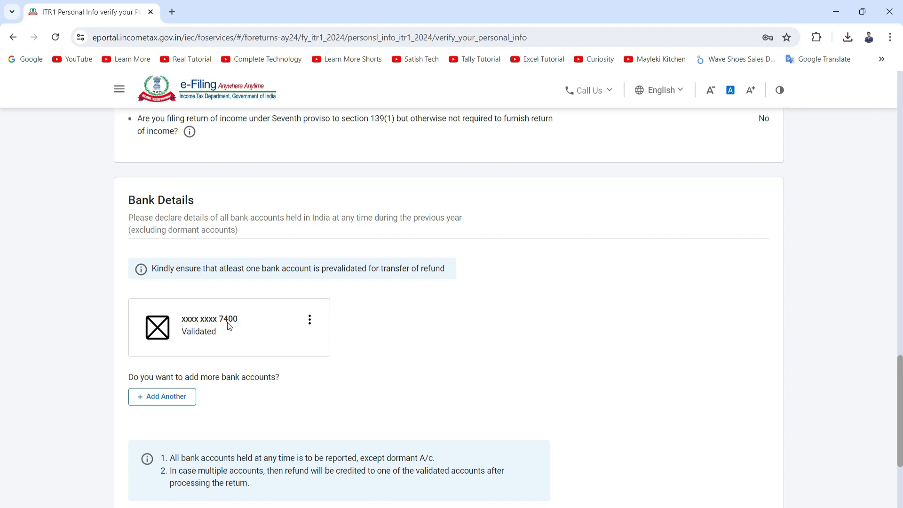
{"action": "scroll", "coordinate": [203, 277], "scroll_direction": "down", "scroll_amount": 1}
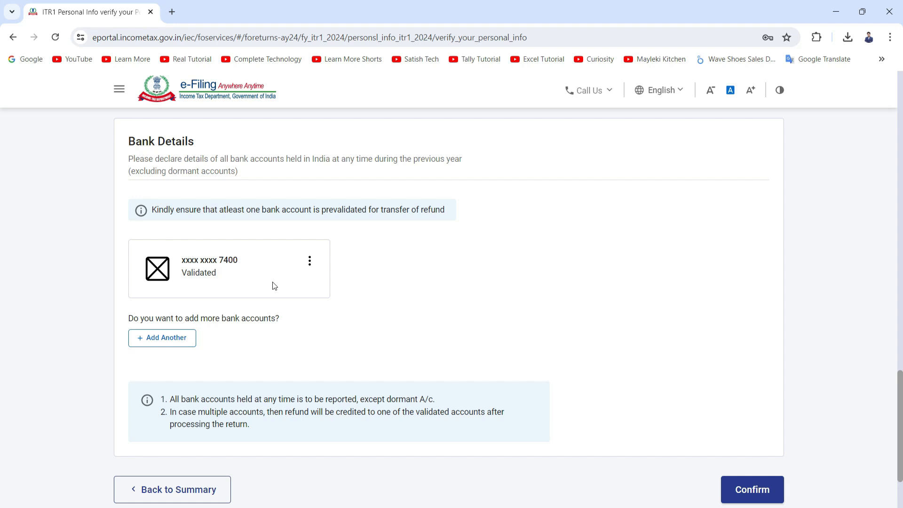
{"action": "scroll", "coordinate": [274, 286], "scroll_direction": "down", "scroll_amount": 2}
{"action": "left_click", "coordinate": [753, 389]}
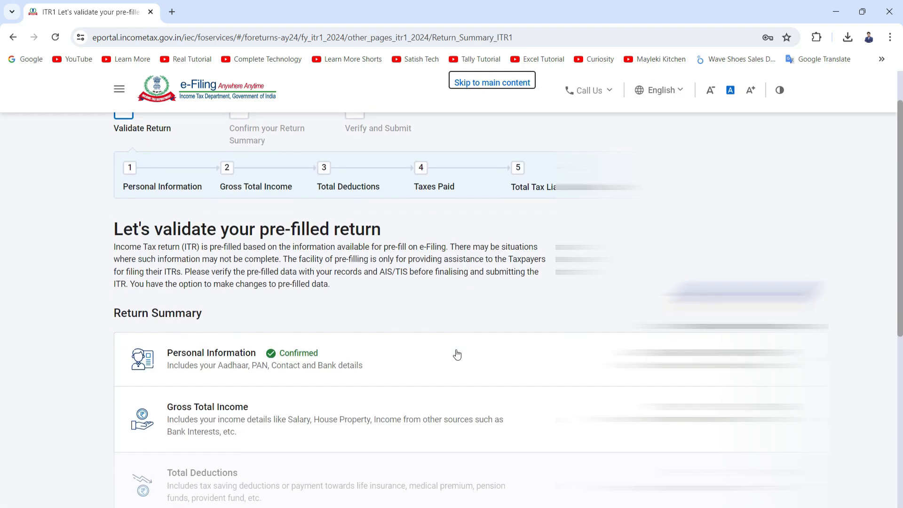
Step: Open the Gross Total Income section of the return summary
{"action": "scroll", "coordinate": [288, 241], "scroll_direction": "down", "scroll_amount": 2}
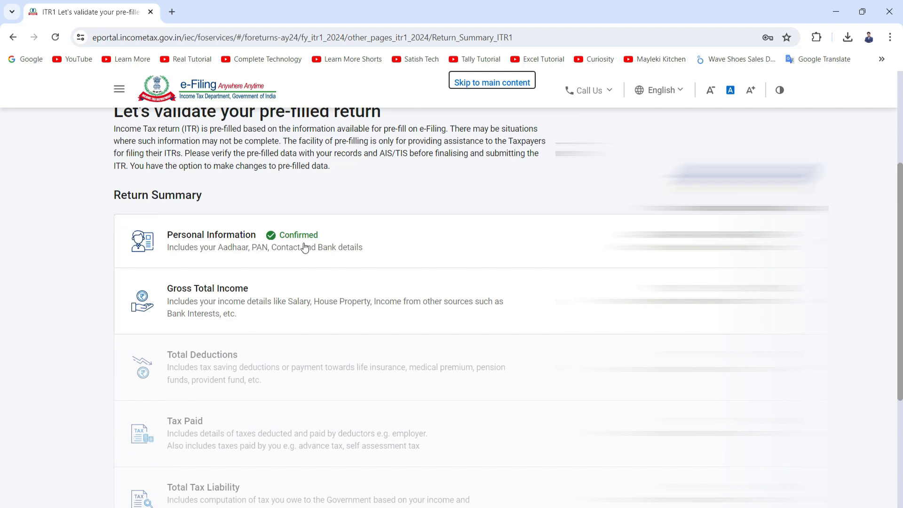
{"action": "scroll", "coordinate": [305, 249], "scroll_direction": "down", "scroll_amount": 1}
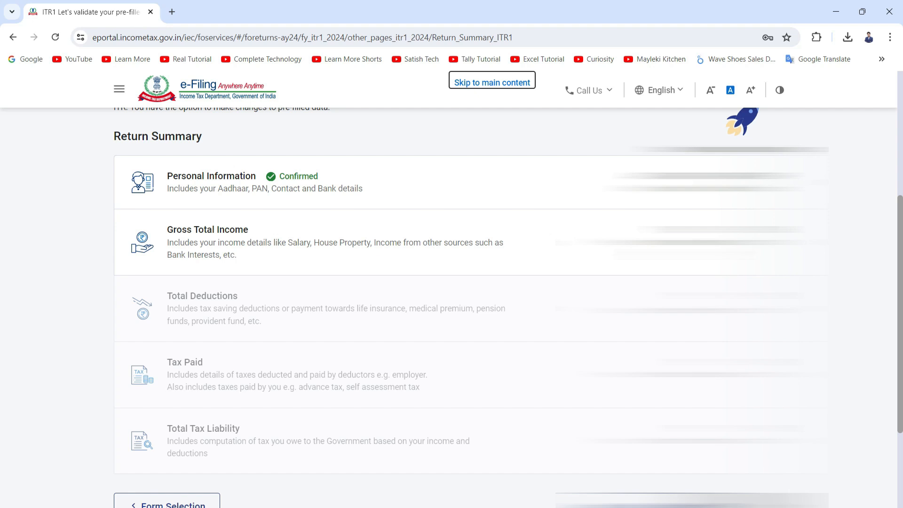
{"action": "left_click", "coordinate": [560, 241]}
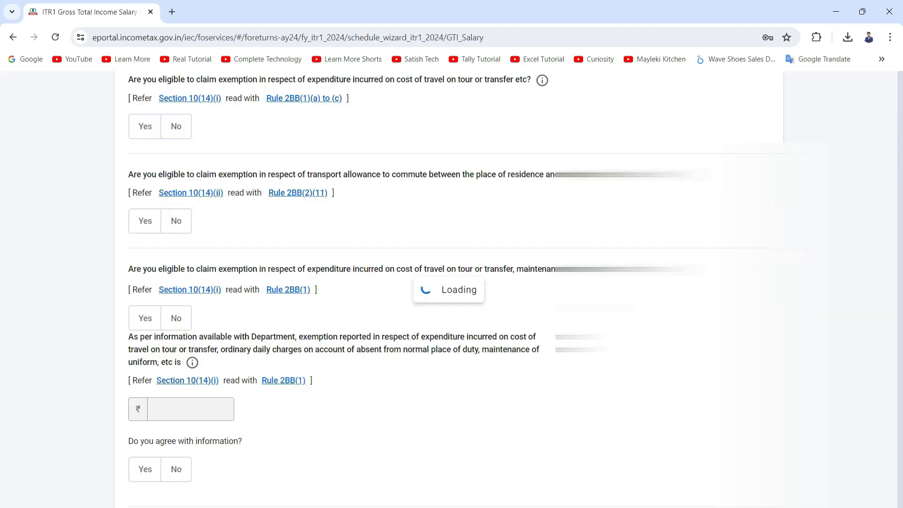
Step: Skip the salary exemption questions
{"action": "scroll", "coordinate": [384, 322], "scroll_direction": "down", "scroll_amount": 2}
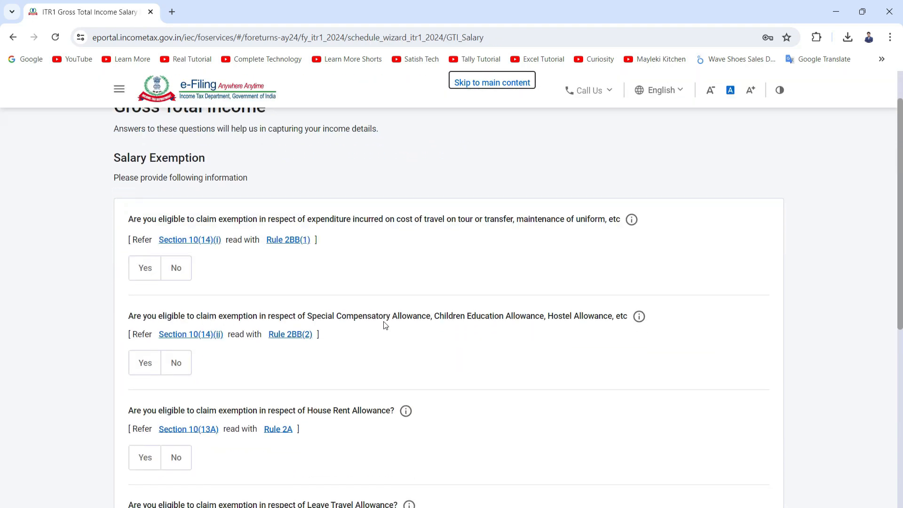
{"action": "scroll", "coordinate": [384, 324], "scroll_direction": "down", "scroll_amount": 4}
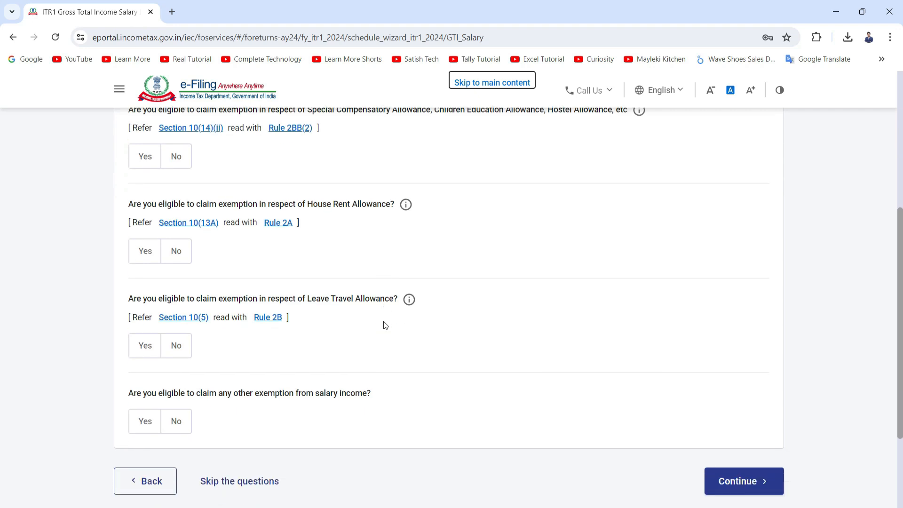
{"action": "scroll", "coordinate": [371, 322], "scroll_direction": "up", "scroll_amount": 3}
{"action": "scroll", "coordinate": [188, 198], "scroll_direction": "down", "scroll_amount": 4}
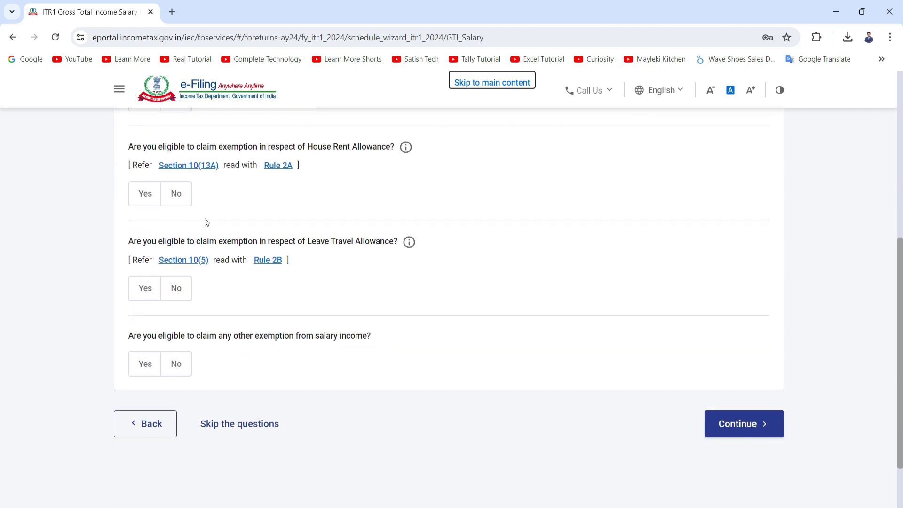
{"action": "scroll", "coordinate": [207, 235], "scroll_direction": "down", "scroll_amount": 2}
{"action": "left_click", "coordinate": [237, 353]}
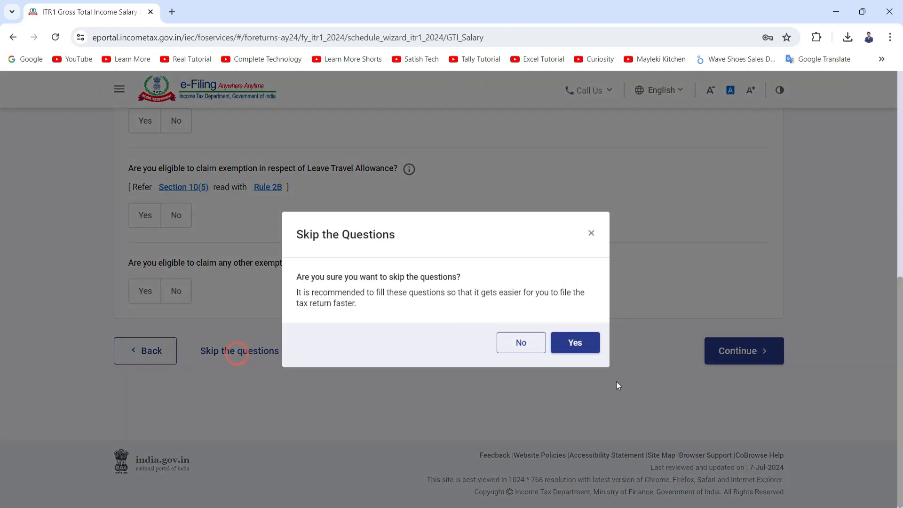
{"action": "left_click", "coordinate": [574, 343]}
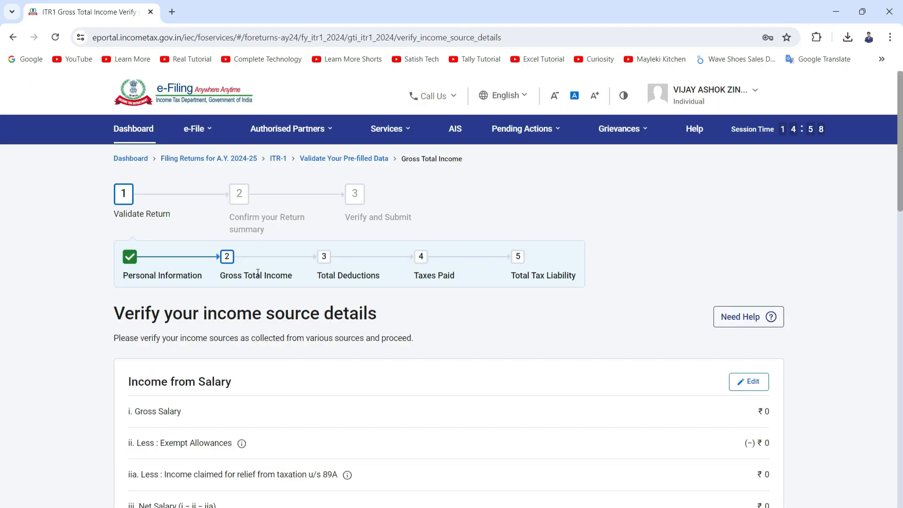
Step: Edit income from salary and set salary as per section 17(1) to 4,98,019
{"action": "scroll", "coordinate": [257, 272], "scroll_direction": "down", "scroll_amount": 4}
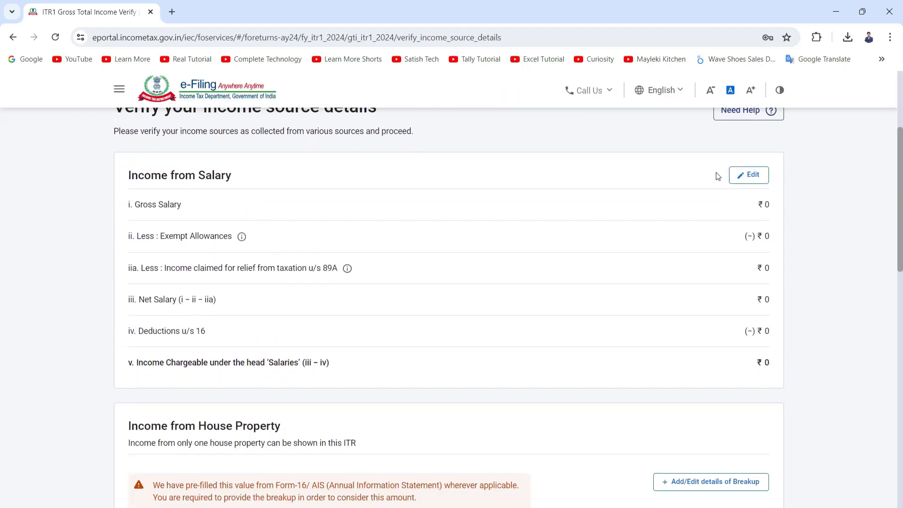
{"action": "left_click", "coordinate": [734, 179]}
{"action": "left_click", "coordinate": [699, 206]}
{"action": "type", "text": "4"}
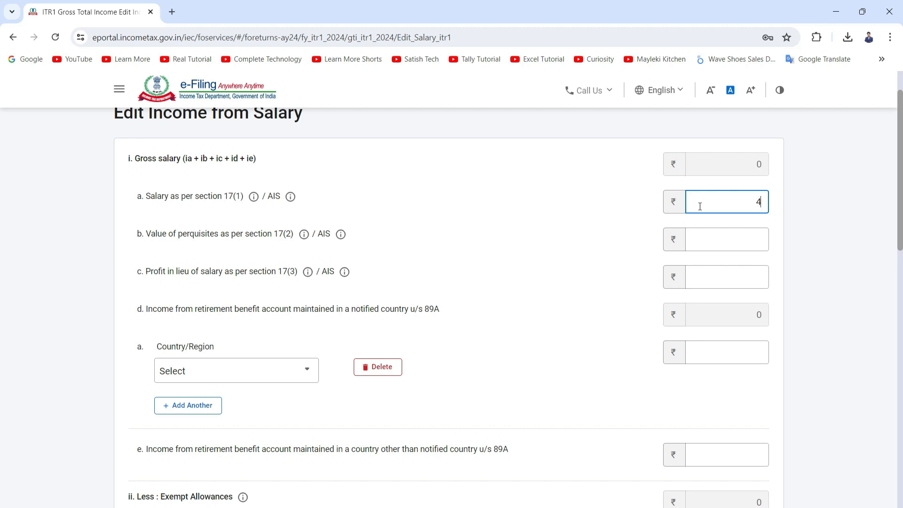
{"action": "type", "text": "98019"}
{"action": "left_click", "coordinate": [588, 181]}
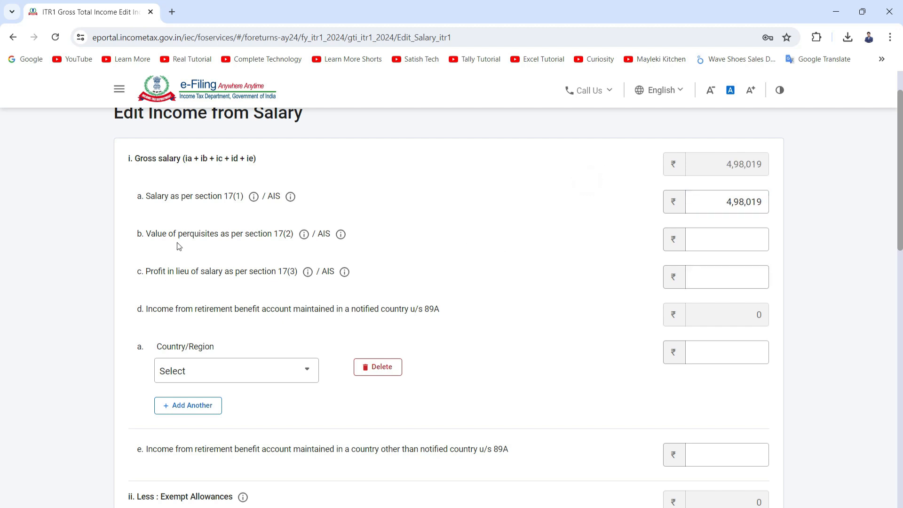
Step: Delete the empty country/region row under retirement benefit income
{"action": "scroll", "coordinate": [269, 235], "scroll_direction": "down", "scroll_amount": 2}
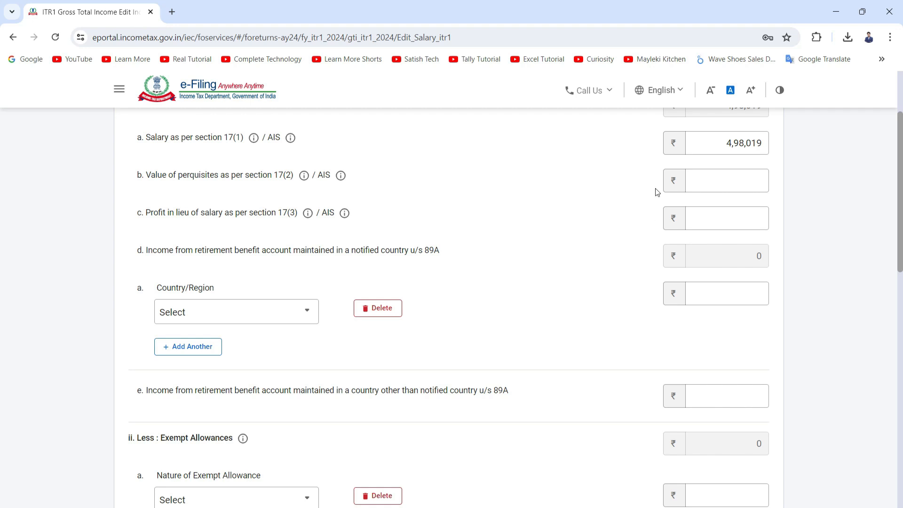
{"action": "left_click", "coordinate": [385, 310]}
{"action": "left_click", "coordinate": [562, 338]}
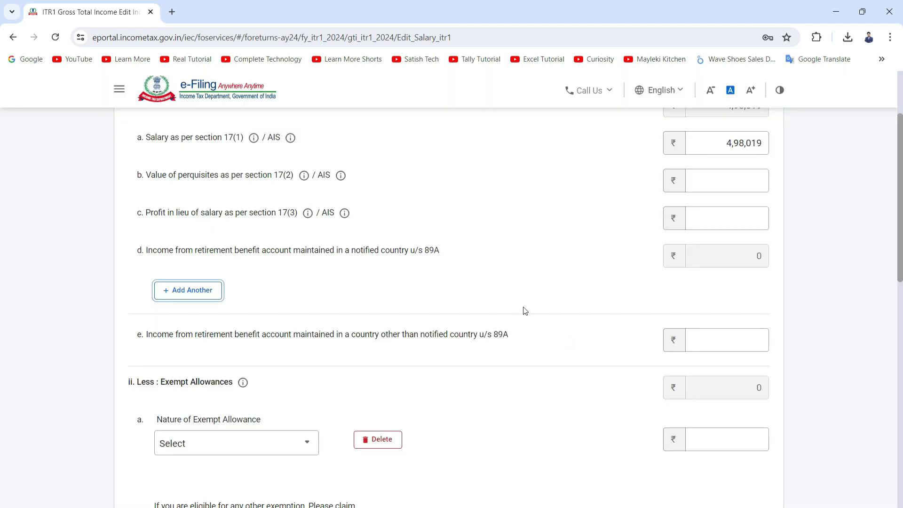
Step: Delete the empty nature of exempt allowance row under exempt allowances
{"action": "scroll", "coordinate": [524, 309], "scroll_direction": "down", "scroll_amount": 2}
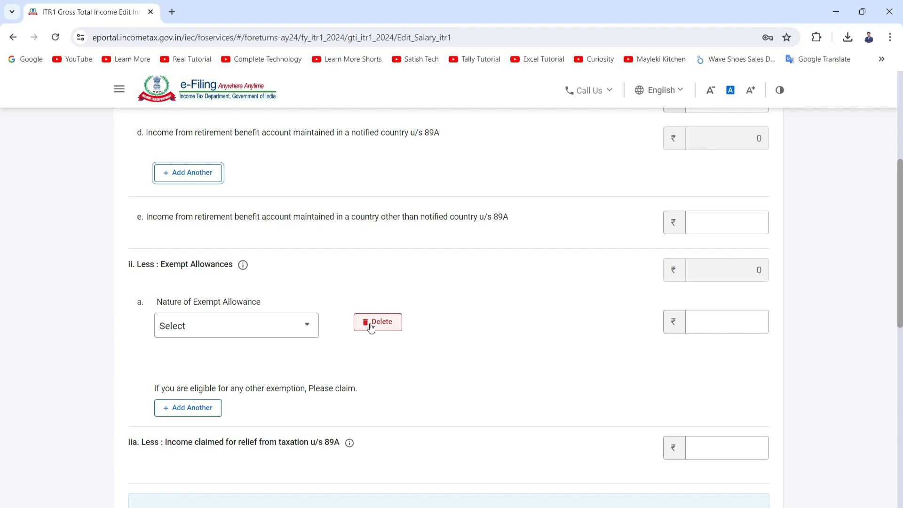
{"action": "left_click", "coordinate": [294, 327]}
{"action": "scroll", "coordinate": [295, 324], "scroll_direction": "down", "scroll_amount": 1}
{"action": "scroll", "coordinate": [277, 351], "scroll_direction": "down", "scroll_amount": 4}
{"action": "scroll", "coordinate": [258, 383], "scroll_direction": "down", "scroll_amount": 1}
{"action": "scroll", "coordinate": [244, 357], "scroll_direction": "down", "scroll_amount": 1}
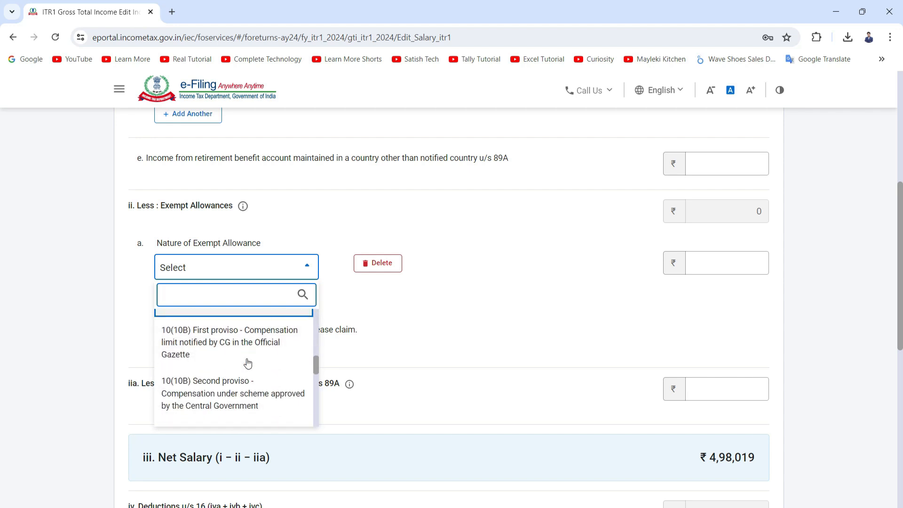
{"action": "scroll", "coordinate": [260, 365], "scroll_direction": "down", "scroll_amount": 1}
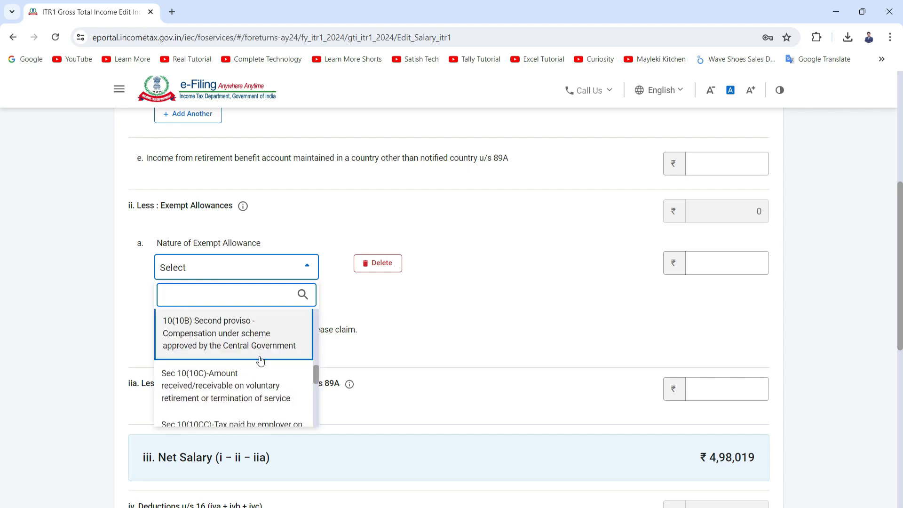
{"action": "scroll", "coordinate": [259, 368], "scroll_direction": "down", "scroll_amount": 1}
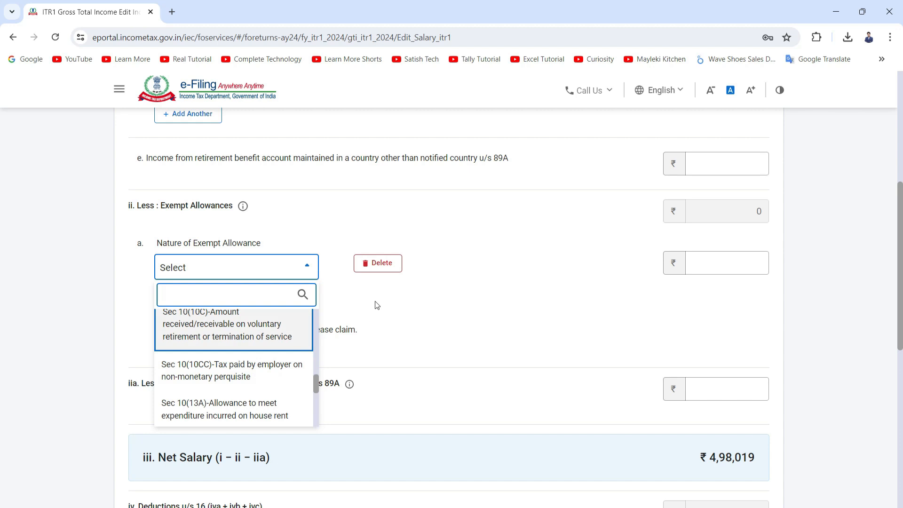
{"action": "left_click", "coordinate": [377, 263]}
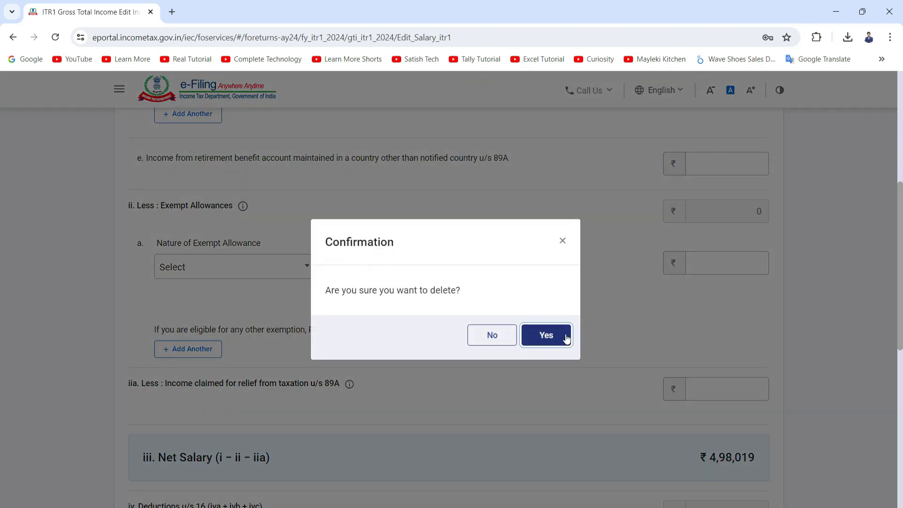
{"action": "left_click", "coordinate": [546, 335]}
Step: Review the net salary, section 16 deductions and income chargeable under salaries
{"action": "scroll", "coordinate": [429, 301], "scroll_direction": "down", "scroll_amount": 3}
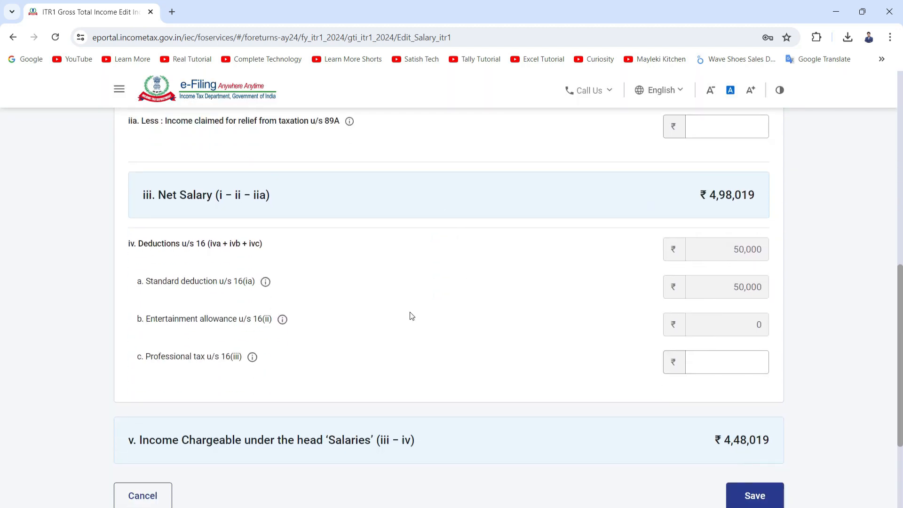
{"action": "double_click", "coordinate": [718, 196]}
{"action": "scroll", "coordinate": [718, 195], "scroll_direction": "up", "scroll_amount": 1}
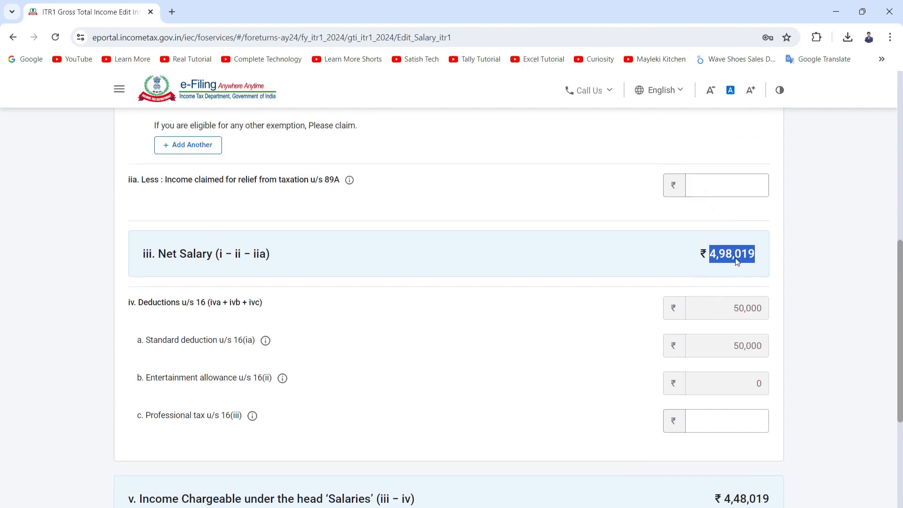
{"action": "scroll", "coordinate": [737, 261], "scroll_direction": "down", "scroll_amount": 1}
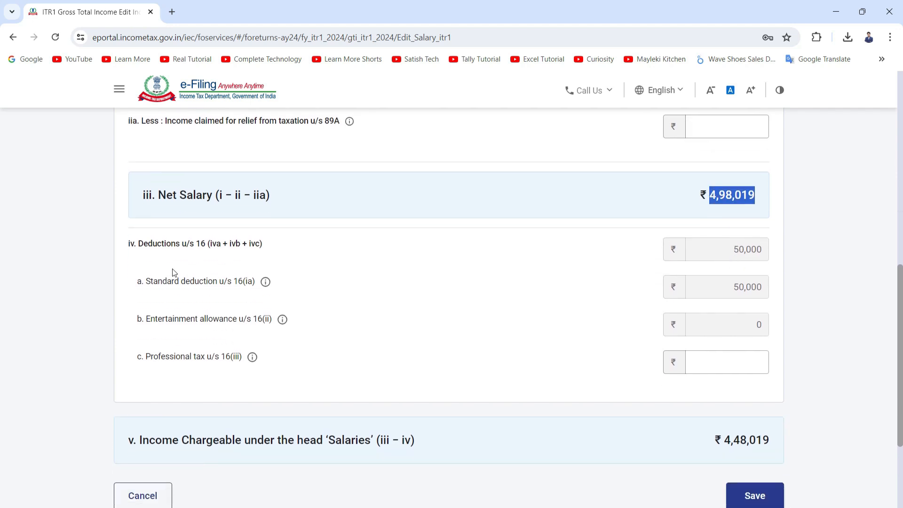
{"action": "scroll", "coordinate": [262, 238], "scroll_direction": "down", "scroll_amount": 1}
{"action": "double_click", "coordinate": [747, 196]}
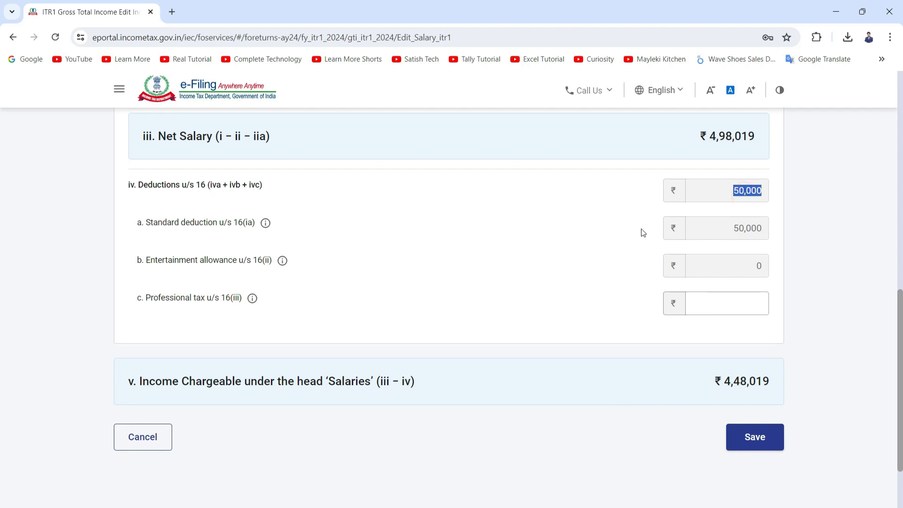
{"action": "scroll", "coordinate": [725, 179], "scroll_direction": "down", "scroll_amount": 1}
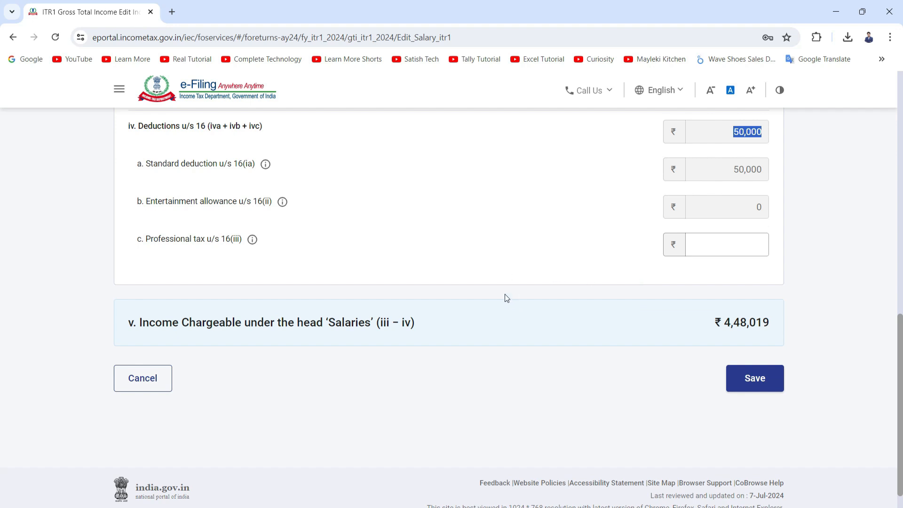
{"action": "scroll", "coordinate": [509, 281], "scroll_direction": "down", "scroll_amount": 1}
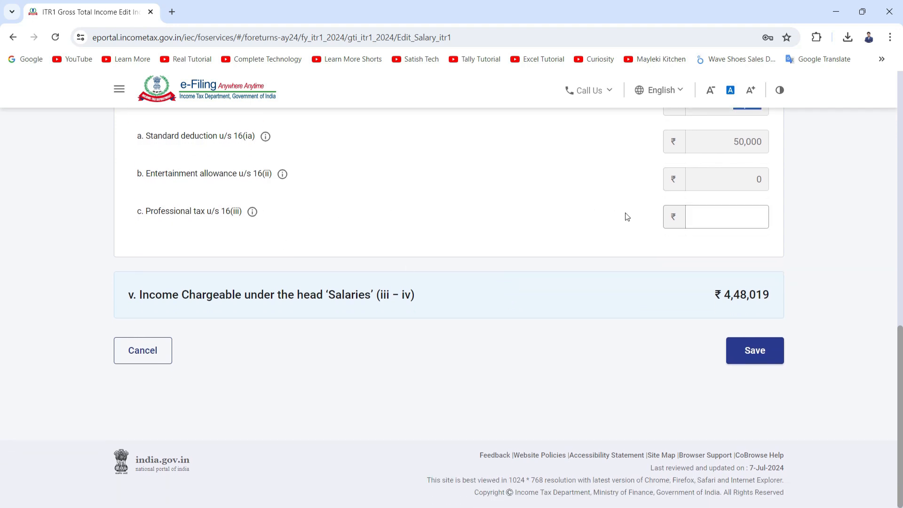
Step: Set professional tax u/s 16(iii) to 0 and save the salary income
{"action": "left_click", "coordinate": [730, 224]}
{"action": "left_click", "coordinate": [729, 224]}
{"action": "type", "text": "0"}
{"action": "left_click", "coordinate": [752, 357]}
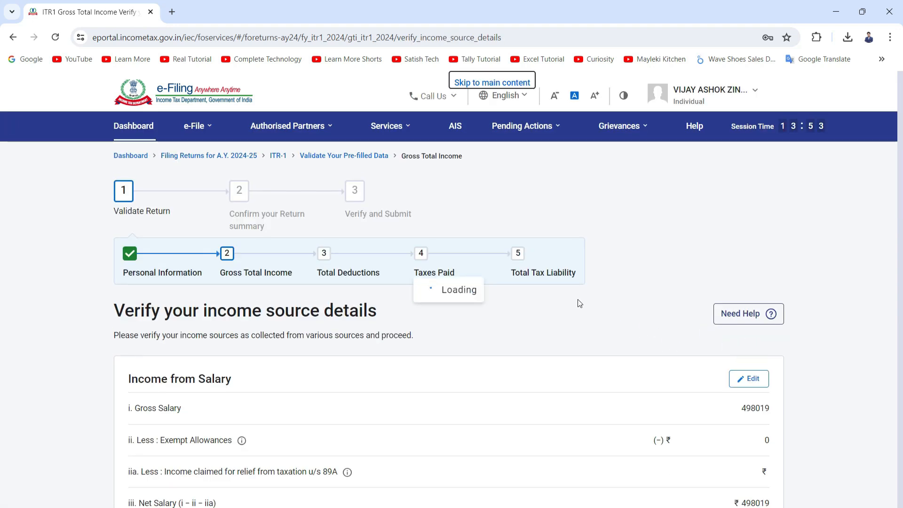
Step: Open the house property breakup form to add house property details
{"action": "scroll", "coordinate": [519, 310], "scroll_direction": "down", "scroll_amount": 5}
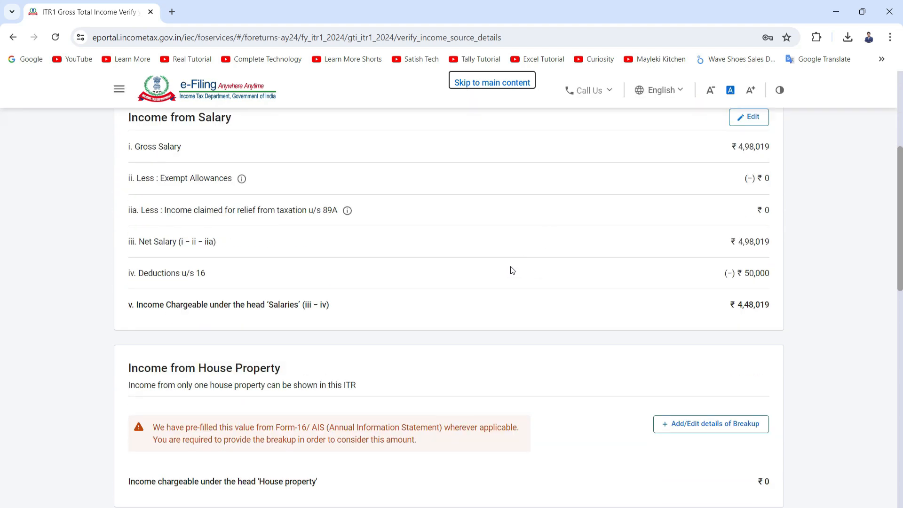
{"action": "scroll", "coordinate": [536, 287], "scroll_direction": "down", "scroll_amount": 1}
{"action": "scroll", "coordinate": [490, 288], "scroll_direction": "down", "scroll_amount": 1}
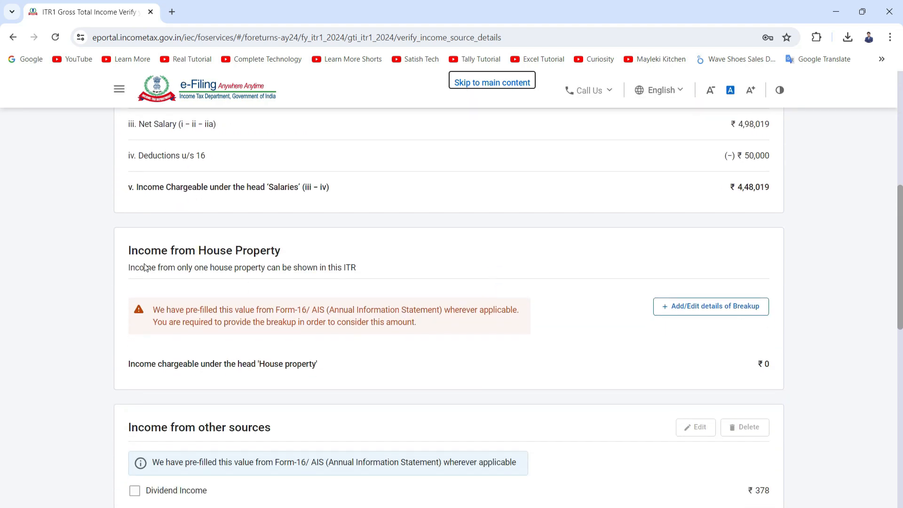
{"action": "scroll", "coordinate": [599, 284], "scroll_direction": "down", "scroll_amount": 1}
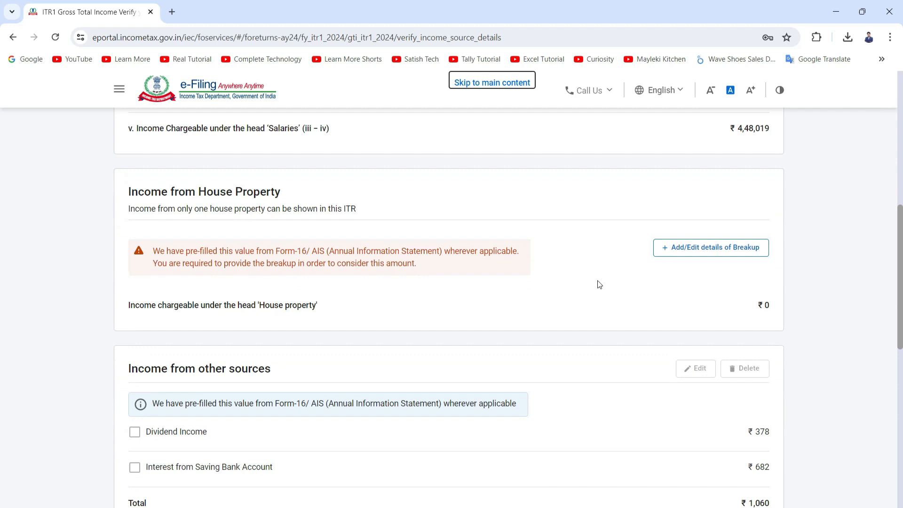
{"action": "left_click", "coordinate": [656, 250]}
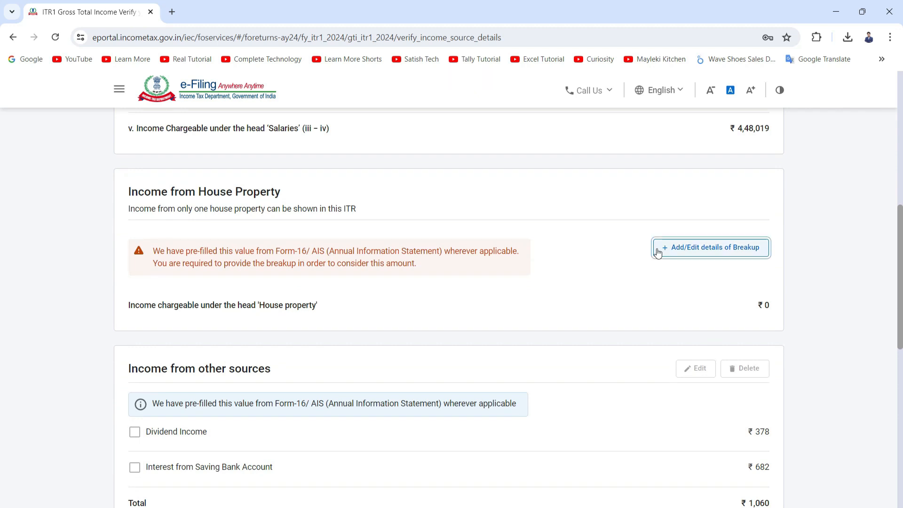
{"action": "scroll", "coordinate": [432, 278], "scroll_direction": "down", "scroll_amount": 2}
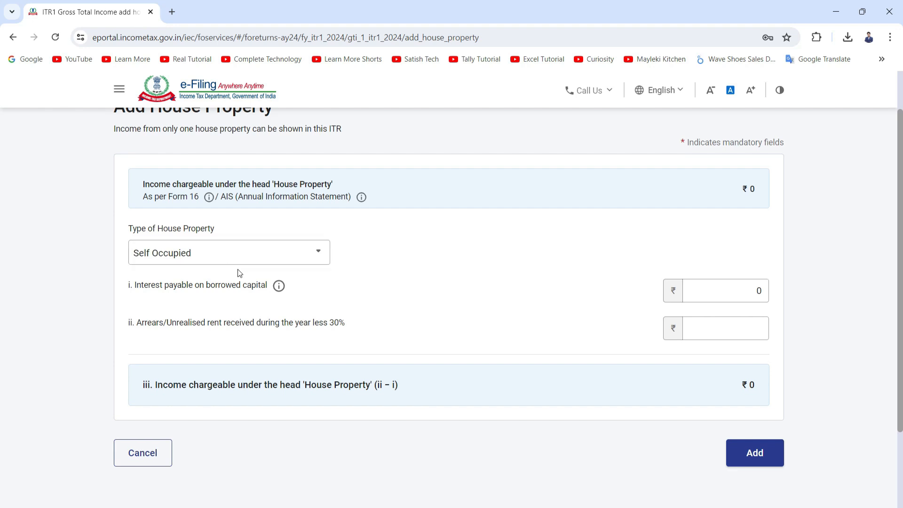
{"action": "scroll", "coordinate": [238, 272], "scroll_direction": "down", "scroll_amount": 1}
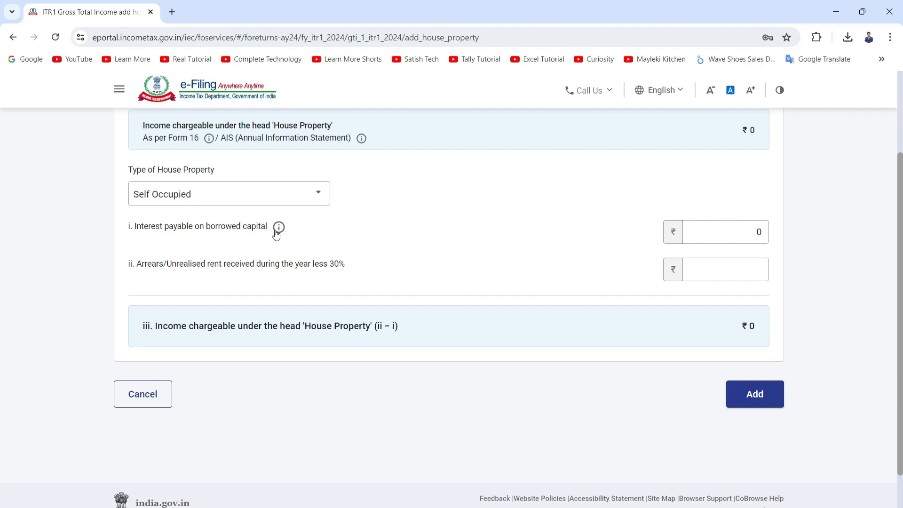
Step: Enter 161567 as the interest payable on borrowed capital for the self-occupied house property
{"action": "left_click", "coordinate": [751, 236]}
{"action": "left_click", "coordinate": [751, 236]}
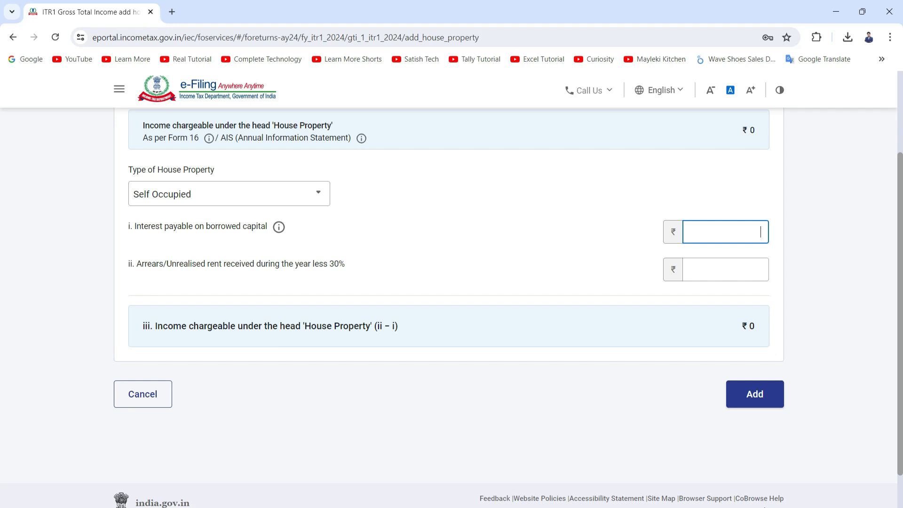
{"action": "type", "text": "161567"}
{"action": "left_click", "coordinate": [611, 242]}
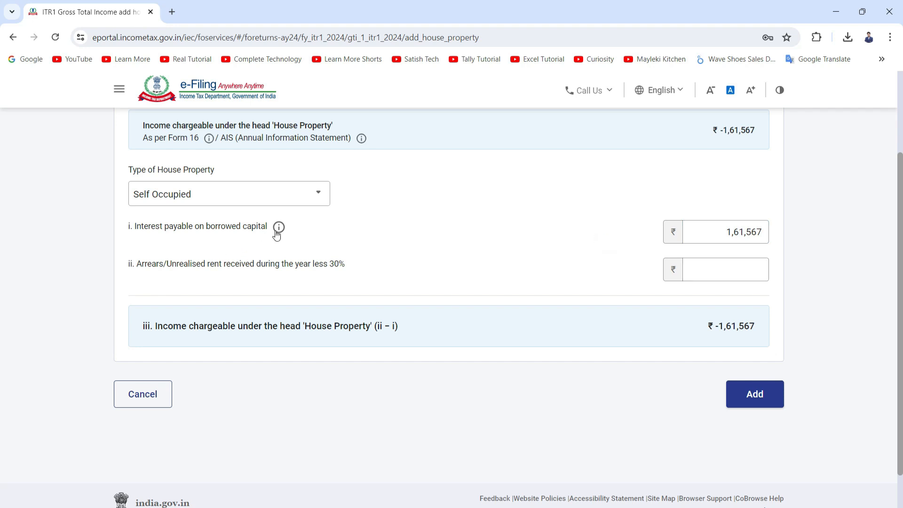
Step: Set arrears/unrealised rent received to 0 and add the house property details
{"action": "scroll", "coordinate": [306, 250], "scroll_direction": "up", "scroll_amount": 1}
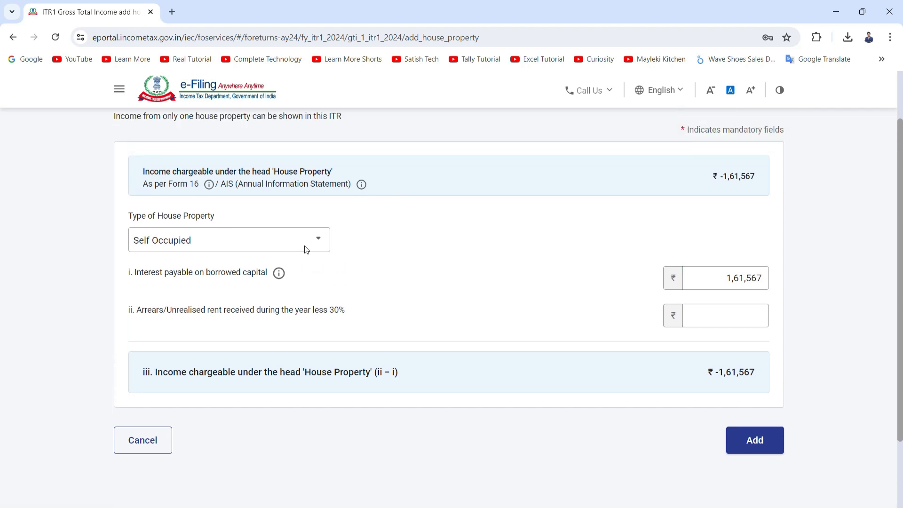
{"action": "scroll", "coordinate": [309, 270], "scroll_direction": "down", "scroll_amount": 1}
{"action": "left_click", "coordinate": [700, 268]}
{"action": "type", "text": "0"}
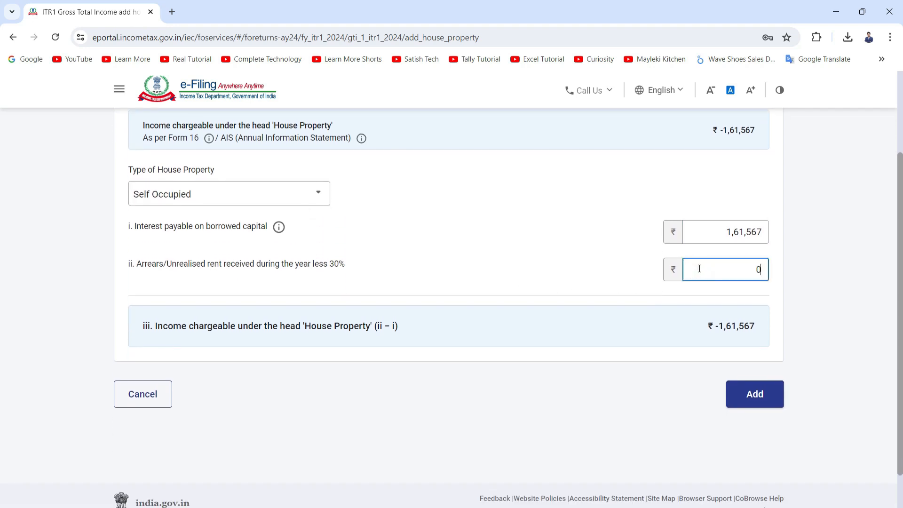
{"action": "left_click", "coordinate": [610, 334]}
{"action": "scroll", "coordinate": [790, 431], "scroll_direction": "down", "scroll_amount": 2}
{"action": "left_click", "coordinate": [776, 352]}
{"action": "scroll", "coordinate": [703, 331], "scroll_direction": "down", "scroll_amount": 5}
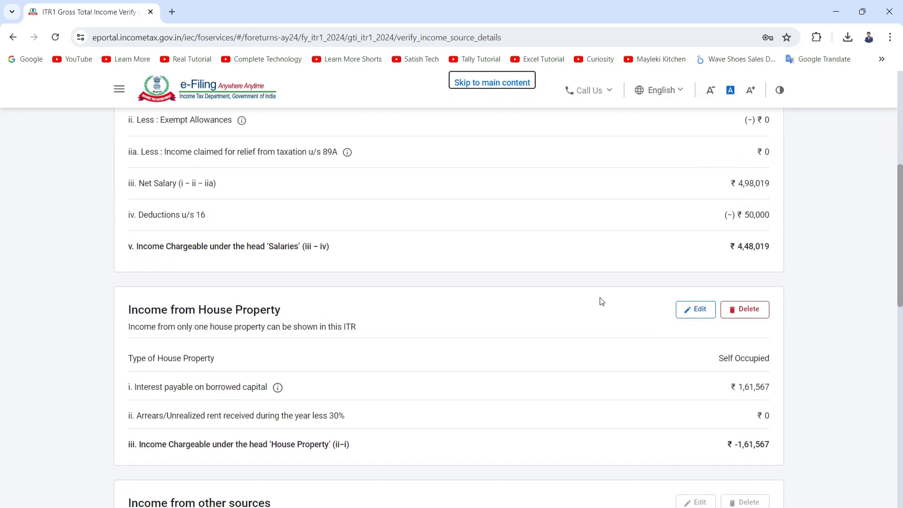
Step: Review the income from other sources entries and the gross total income
{"action": "scroll", "coordinate": [702, 320], "scroll_direction": "down", "scroll_amount": 4}
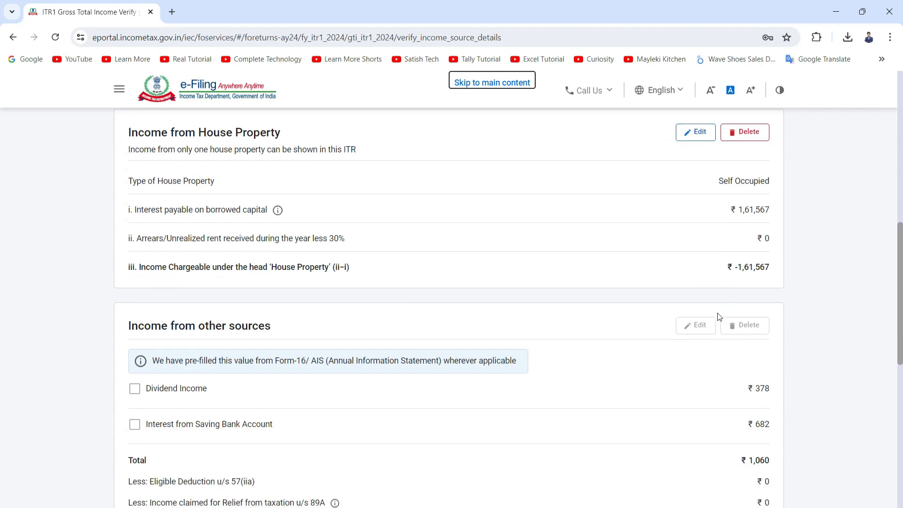
{"action": "scroll", "coordinate": [718, 313], "scroll_direction": "down", "scroll_amount": 1}
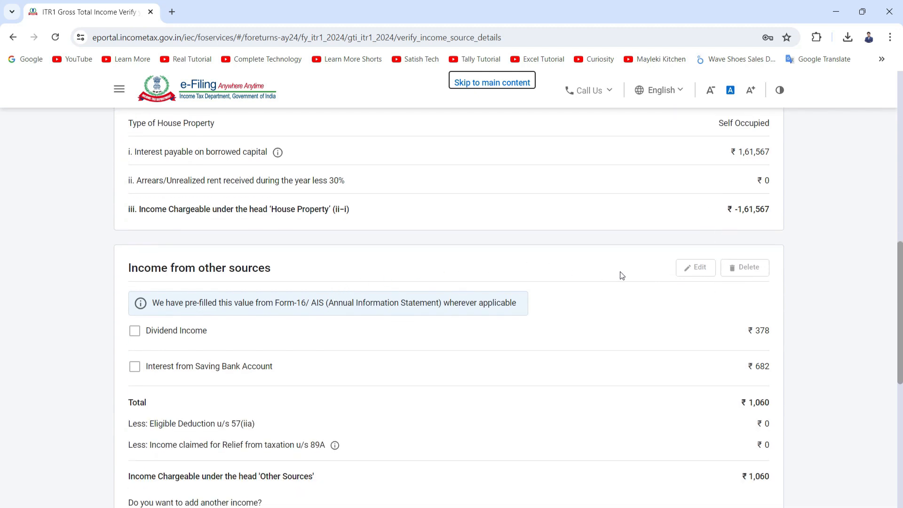
{"action": "scroll", "coordinate": [490, 310], "scroll_direction": "down", "scroll_amount": 1}
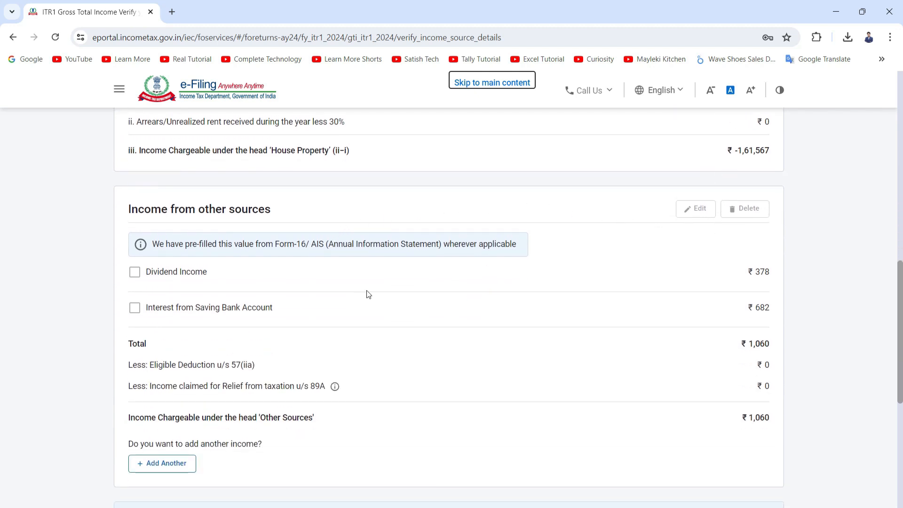
{"action": "left_click", "coordinate": [134, 309]}
{"action": "double_click", "coordinate": [767, 310]}
{"action": "left_click", "coordinate": [135, 308]}
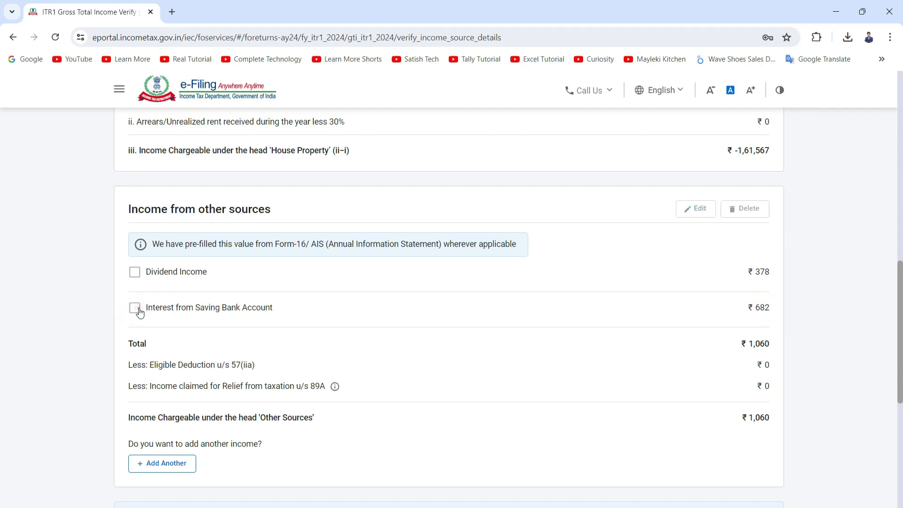
{"action": "left_click", "coordinate": [763, 289]}
{"action": "scroll", "coordinate": [766, 290], "scroll_direction": "down", "scroll_amount": 1}
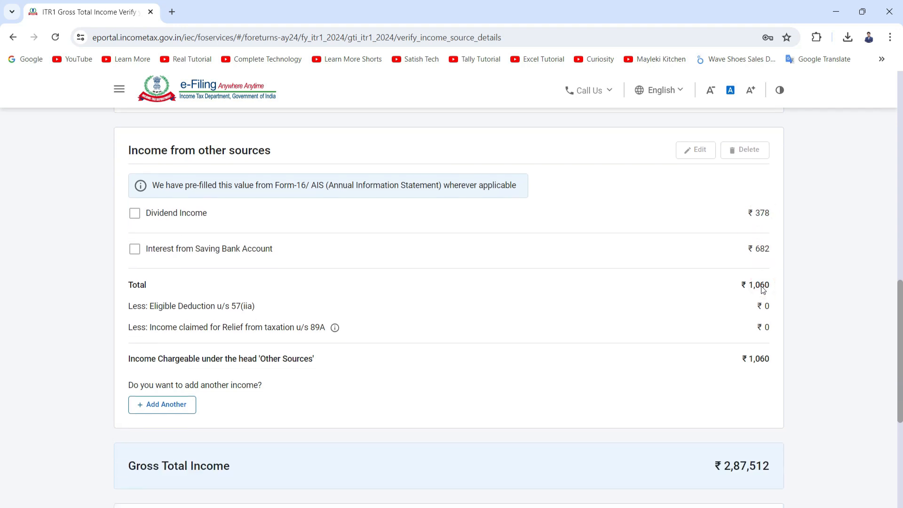
{"action": "triple_click", "coordinate": [763, 290]}
{"action": "left_click", "coordinate": [721, 316]}
{"action": "scroll", "coordinate": [537, 296], "scroll_direction": "down", "scroll_amount": 5}
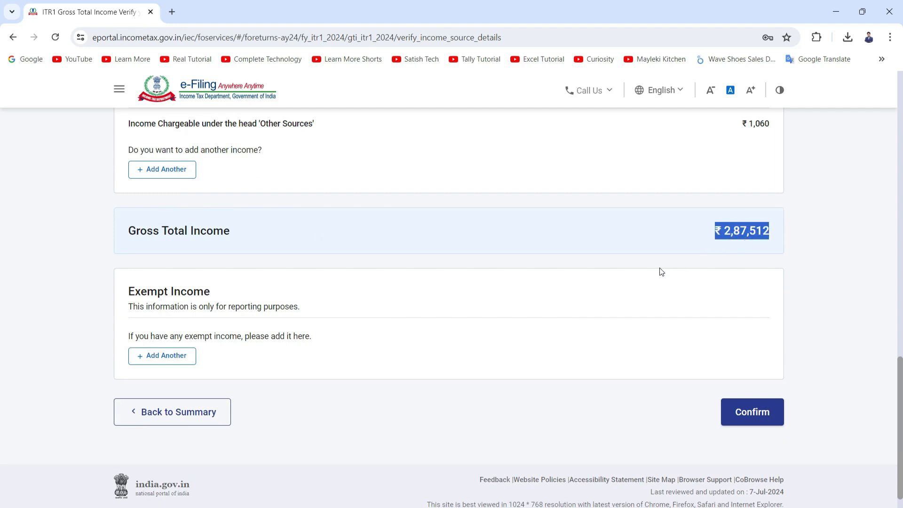
{"action": "scroll", "coordinate": [662, 271], "scroll_direction": "up", "scroll_amount": 1}
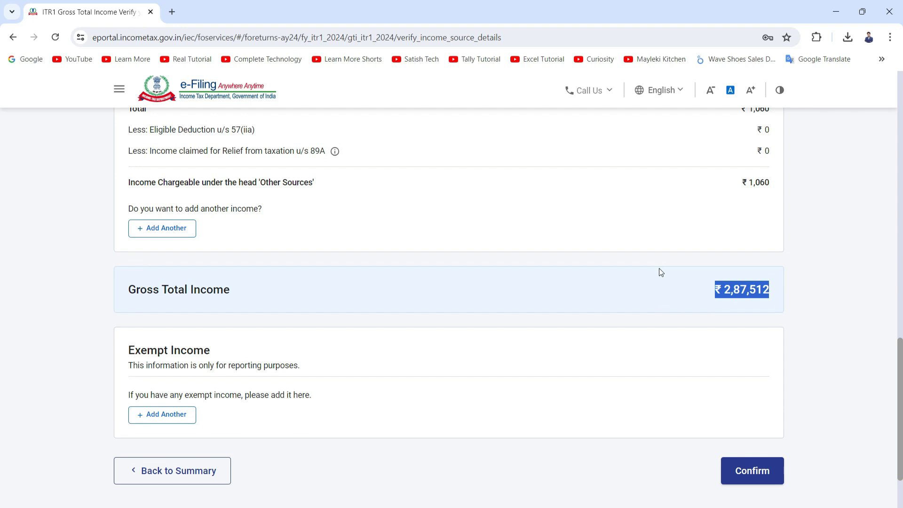
Step: Confirm the gross total income and open the Total Deductions section of the return summary
{"action": "left_click", "coordinate": [741, 473]}
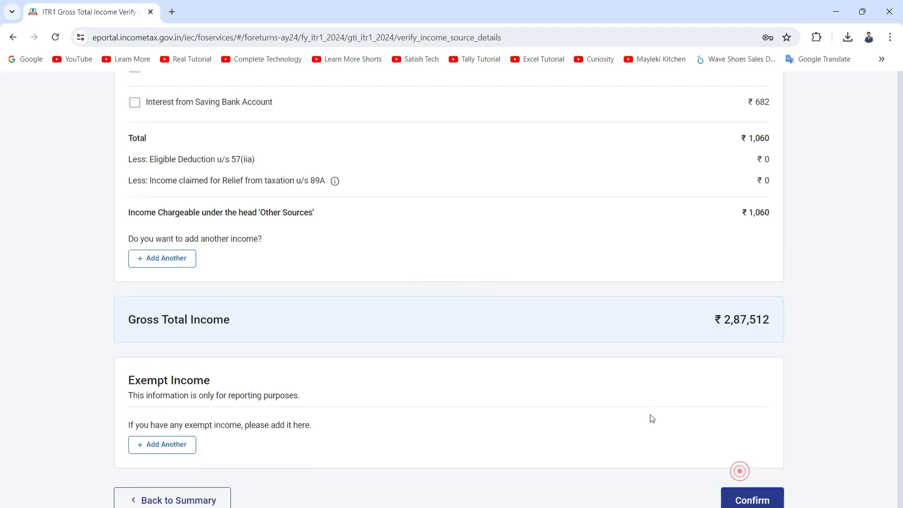
{"action": "scroll", "coordinate": [567, 333], "scroll_direction": "down", "scroll_amount": 4}
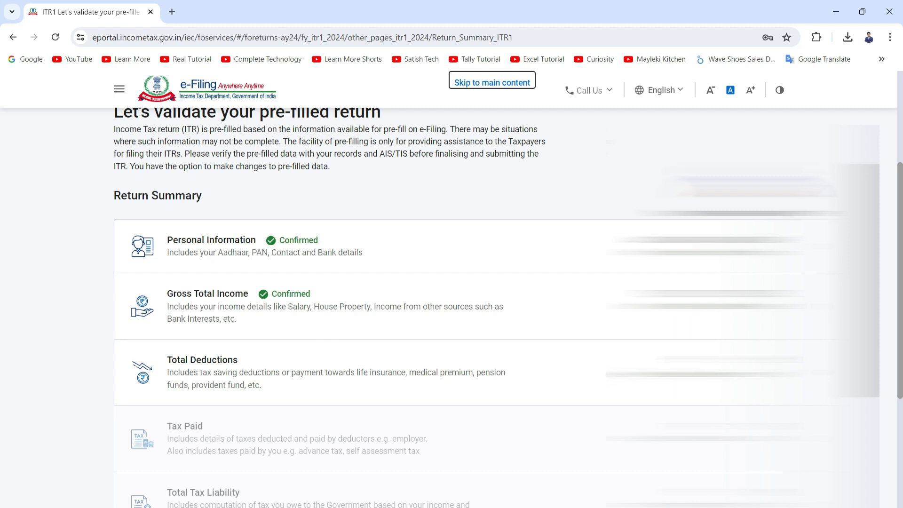
{"action": "left_click", "coordinate": [450, 349]}
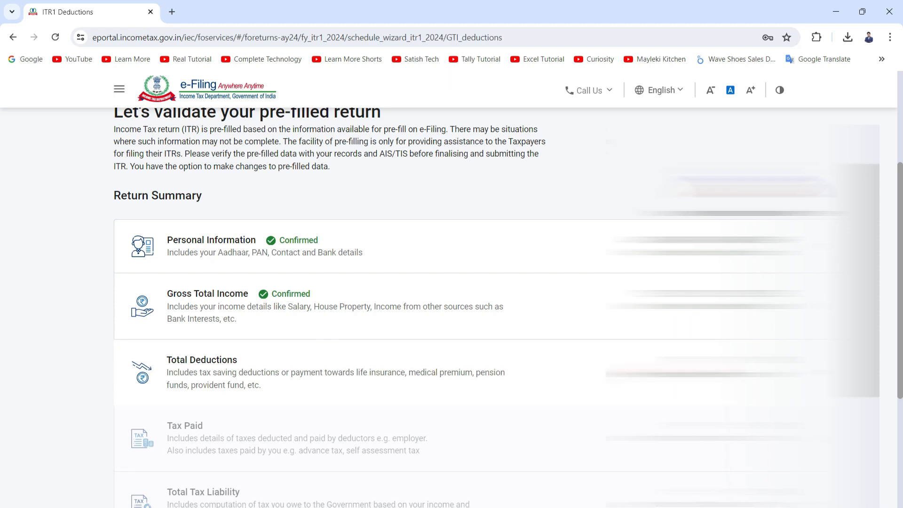
Step: Skip the deduction eligibility questions and confirm skipping them
{"action": "scroll", "coordinate": [324, 305], "scroll_direction": "down", "scroll_amount": 15}
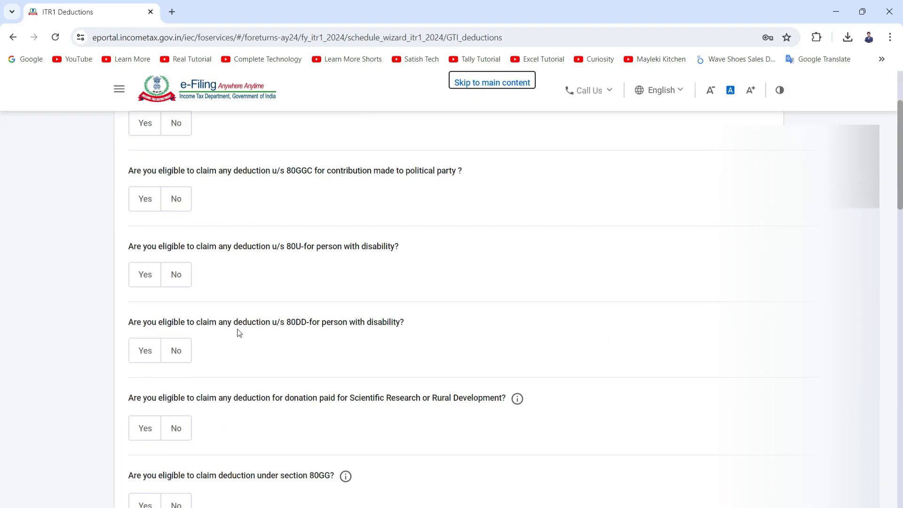
{"action": "scroll", "coordinate": [229, 404], "scroll_direction": "down", "scroll_amount": 9}
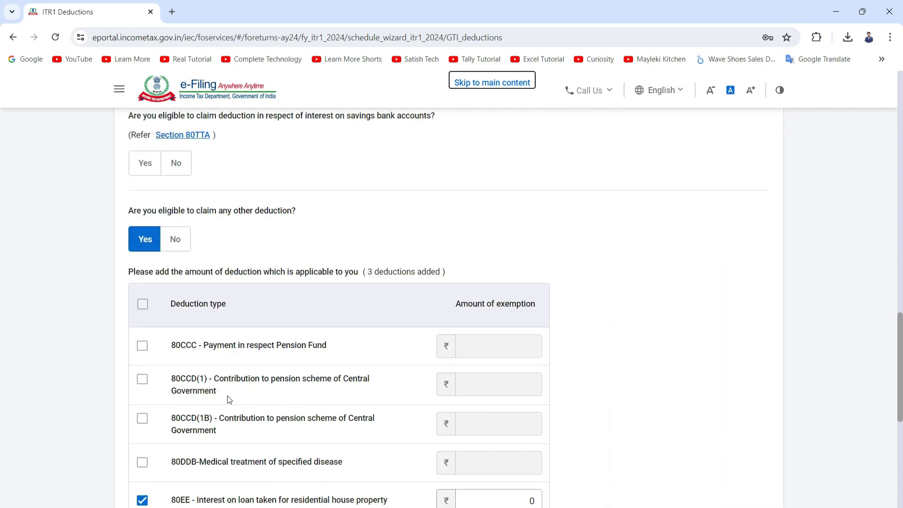
{"action": "left_click", "coordinate": [241, 353]}
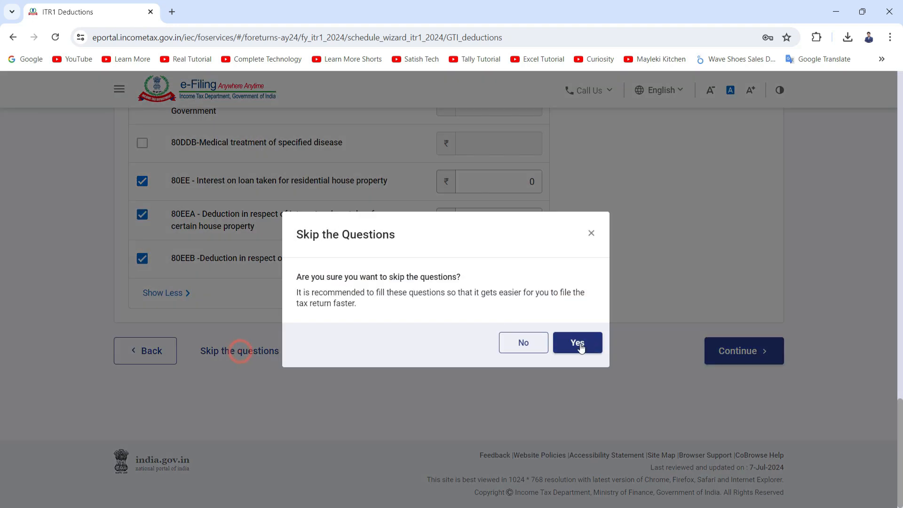
{"action": "left_click", "coordinate": [579, 343]}
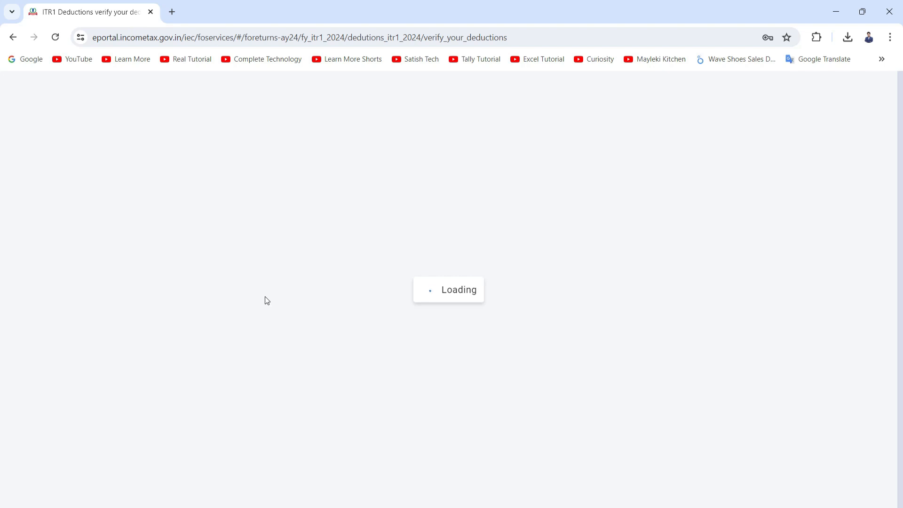
Step: Delete the 80D health insurance premia deduction
{"action": "scroll", "coordinate": [225, 306], "scroll_direction": "down", "scroll_amount": 2}
{"action": "scroll", "coordinate": [202, 309], "scroll_direction": "down", "scroll_amount": 6}
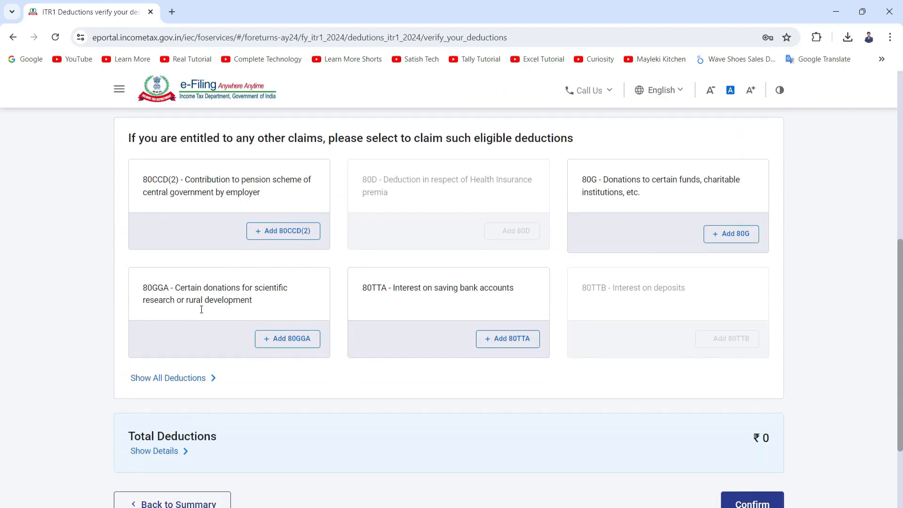
{"action": "scroll", "coordinate": [260, 319], "scroll_direction": "up", "scroll_amount": 6}
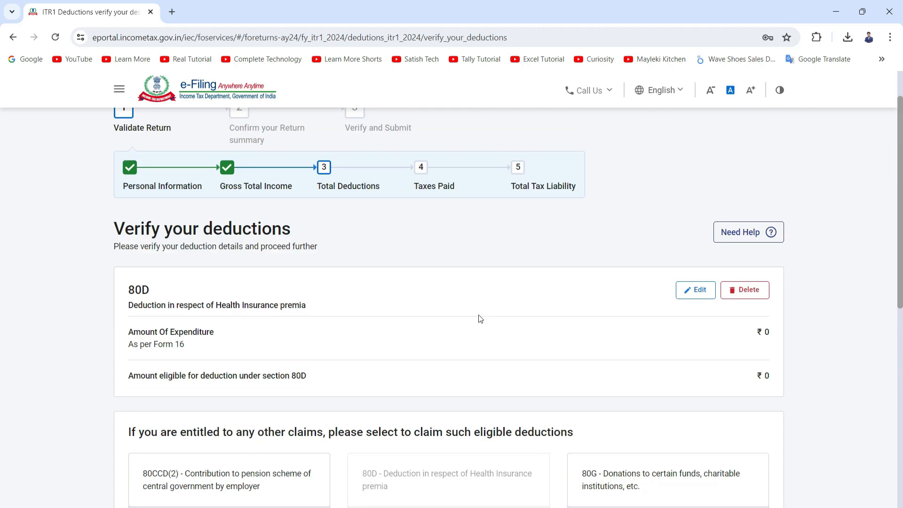
{"action": "left_click", "coordinate": [742, 297]}
{"action": "left_click", "coordinate": [538, 339]}
{"action": "scroll", "coordinate": [480, 339], "scroll_direction": "down", "scroll_amount": 3}
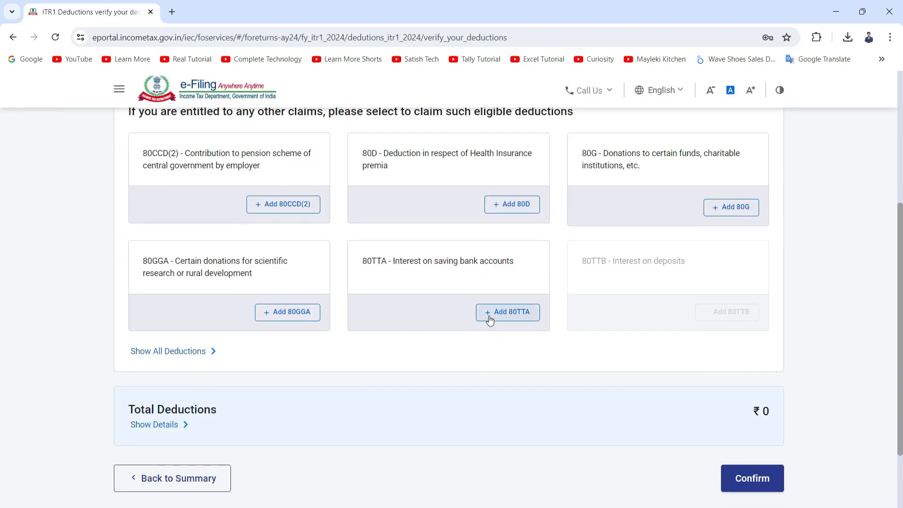
Step: Add an 80TTA deduction of 682 for interest on saving bank accounts
{"action": "left_click", "coordinate": [490, 318]}
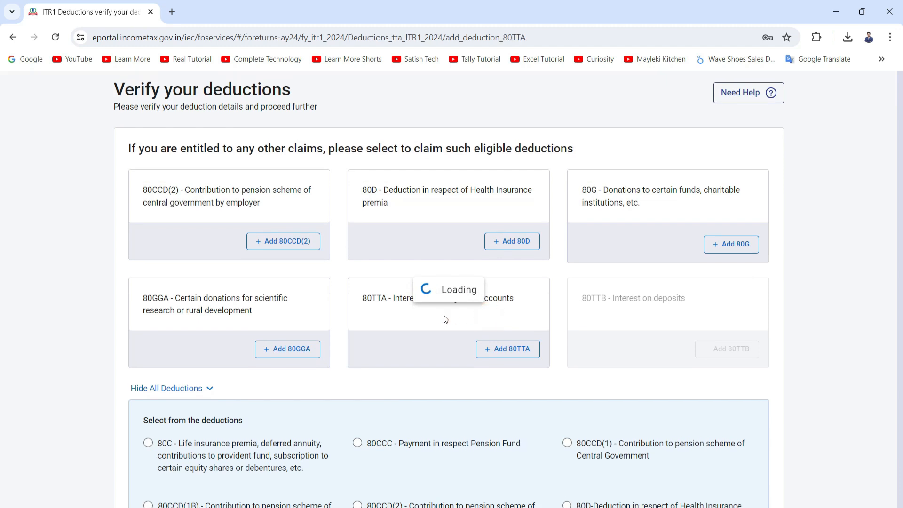
{"action": "left_click", "coordinate": [714, 255]}
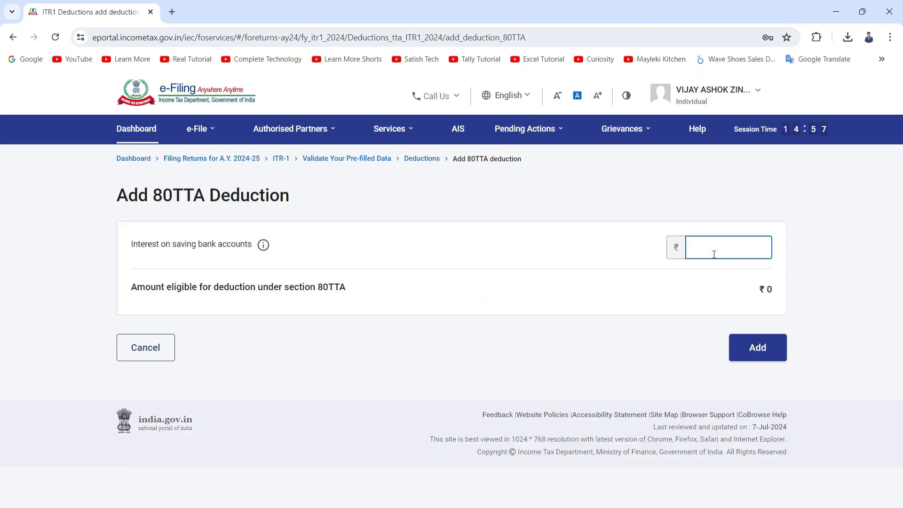
{"action": "type", "text": "682"}
{"action": "left_click", "coordinate": [648, 296]}
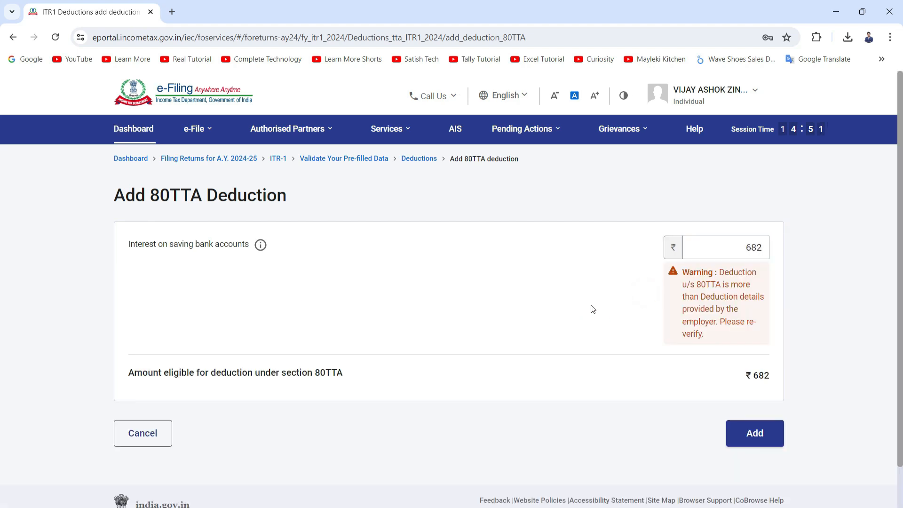
{"action": "left_click", "coordinate": [760, 435]}
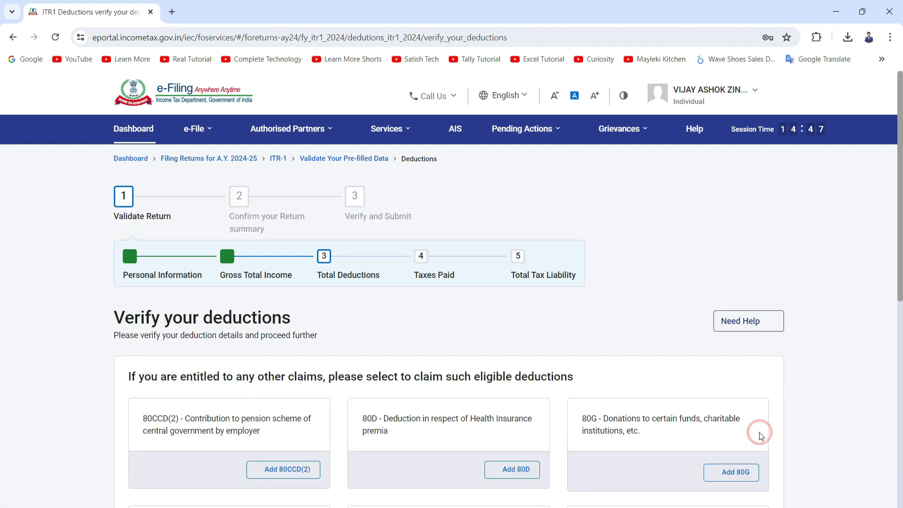
Step: Review the added 80TTA deduction and the total deductions
{"action": "scroll", "coordinate": [614, 321], "scroll_direction": "down", "scroll_amount": 1}
{"action": "scroll", "coordinate": [614, 321], "scroll_direction": "down", "scroll_amount": 3}
{"action": "scroll", "coordinate": [614, 321], "scroll_direction": "up", "scroll_amount": 4}
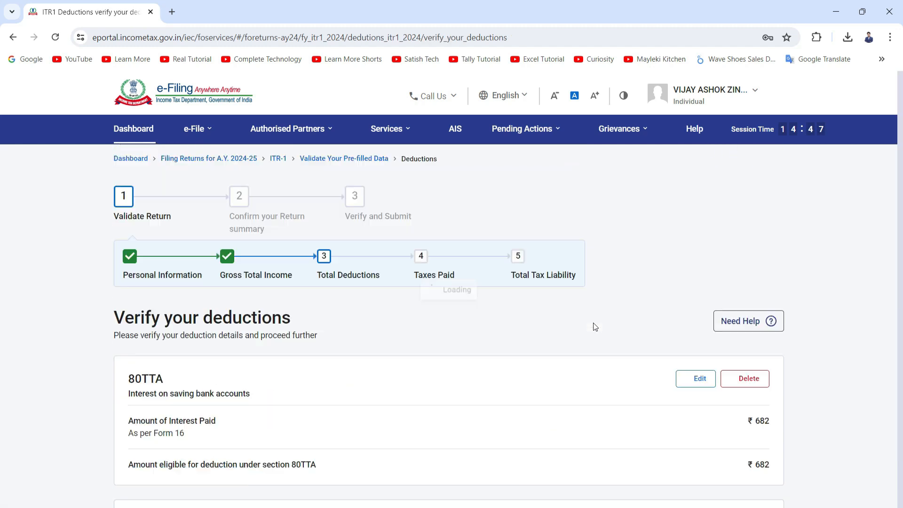
{"action": "scroll", "coordinate": [540, 326], "scroll_direction": "down", "scroll_amount": 2}
{"action": "scroll", "coordinate": [690, 324], "scroll_direction": "down", "scroll_amount": 3}
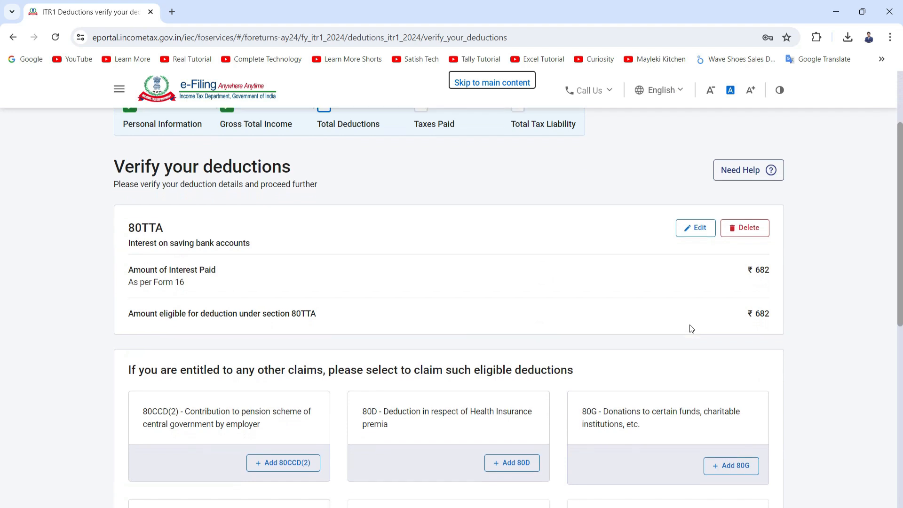
{"action": "scroll", "coordinate": [691, 328], "scroll_direction": "down", "scroll_amount": 6}
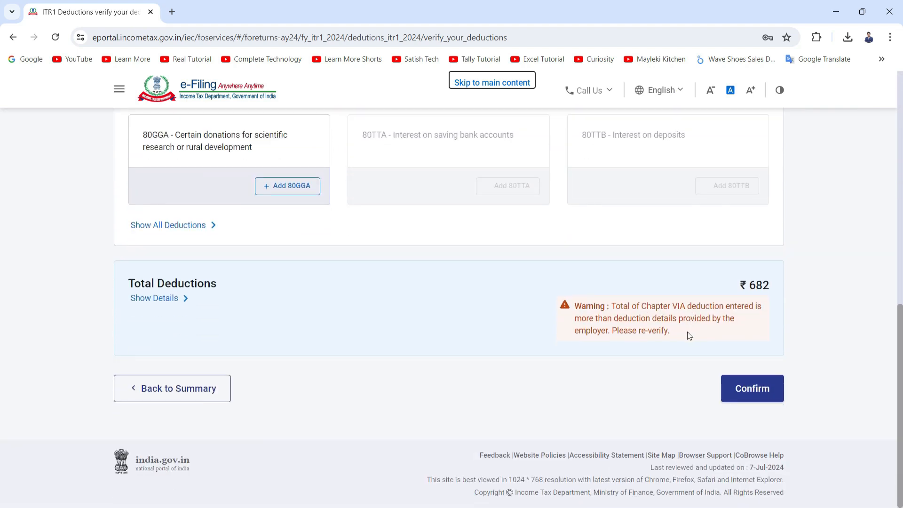
{"action": "scroll", "coordinate": [465, 321], "scroll_direction": "up", "scroll_amount": 6}
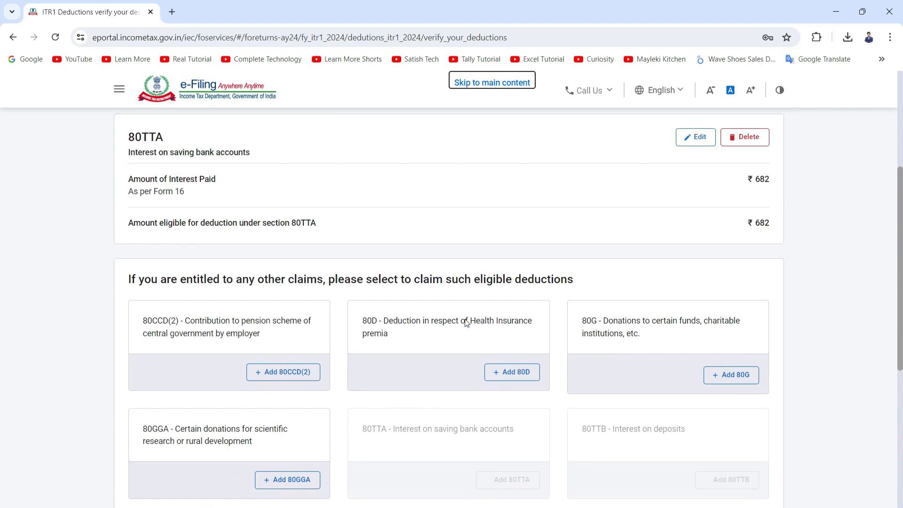
{"action": "scroll", "coordinate": [311, 376], "scroll_direction": "down", "scroll_amount": 5}
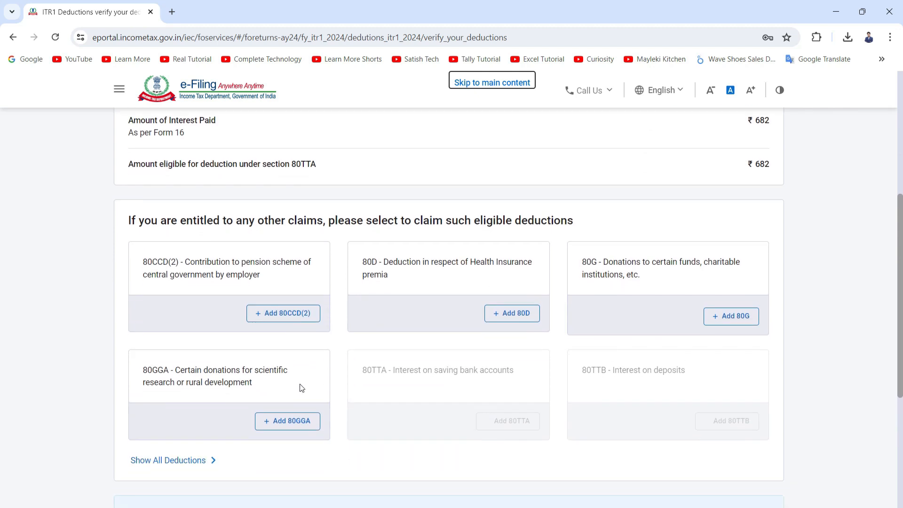
{"action": "scroll", "coordinate": [215, 388], "scroll_direction": "up", "scroll_amount": 4}
{"action": "scroll", "coordinate": [225, 371], "scroll_direction": "up", "scroll_amount": 6}
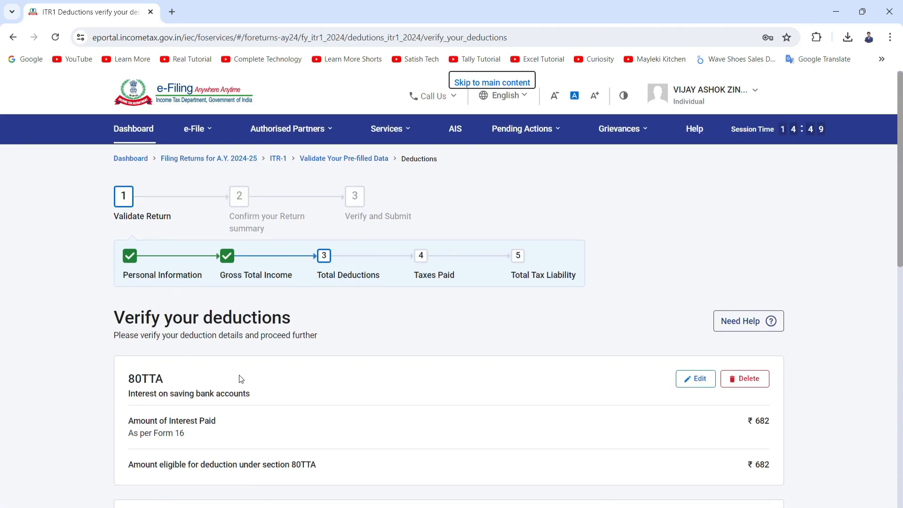
{"action": "scroll", "coordinate": [238, 379], "scroll_direction": "down", "scroll_amount": 6}
{"action": "scroll", "coordinate": [318, 354], "scroll_direction": "down", "scroll_amount": 1}
{"action": "scroll", "coordinate": [373, 359], "scroll_direction": "down", "scroll_amount": 3}
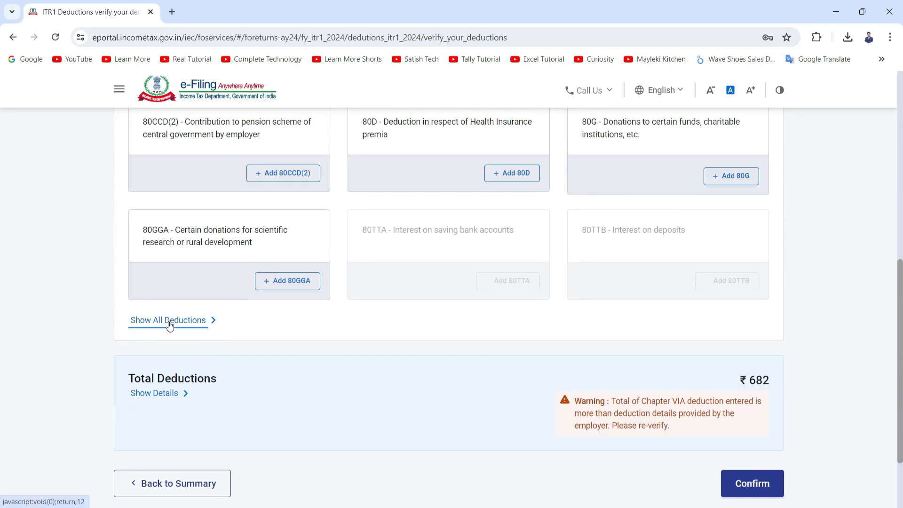
Step: Add an 80C deduction for life insurance premia and provident fund contributions of 61009
{"action": "left_click", "coordinate": [169, 323]}
{"action": "scroll", "coordinate": [175, 329], "scroll_direction": "down", "scroll_amount": 5}
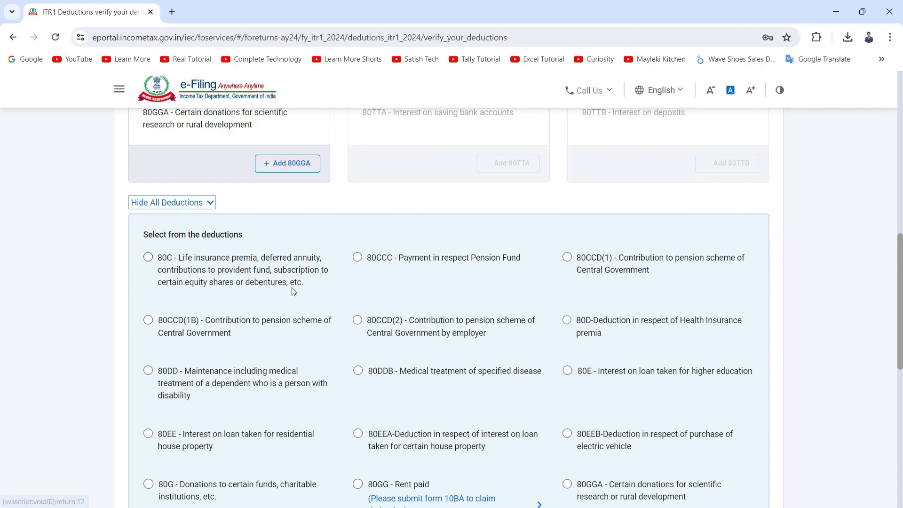
{"action": "scroll", "coordinate": [297, 291], "scroll_direction": "down", "scroll_amount": 1}
{"action": "left_click", "coordinate": [147, 202]}
{"action": "scroll", "coordinate": [273, 304], "scroll_direction": "down", "scroll_amount": 4}
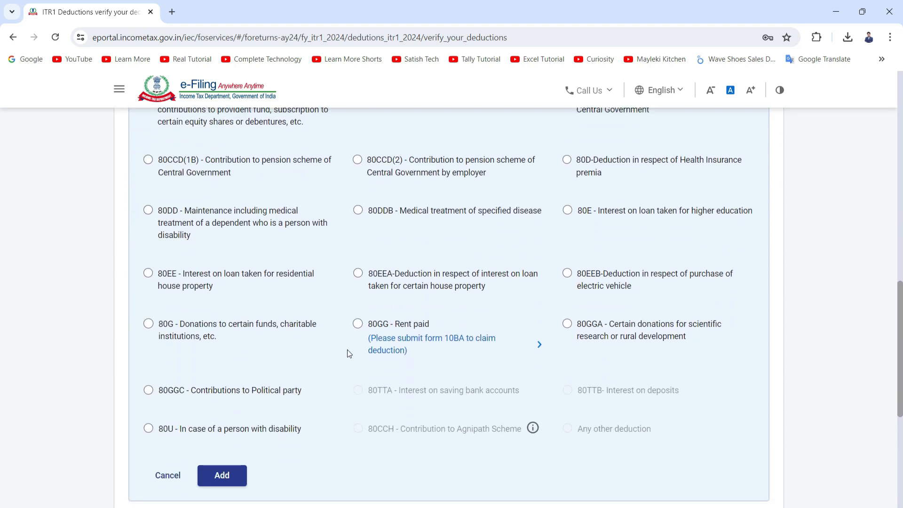
{"action": "left_click", "coordinate": [232, 346]}
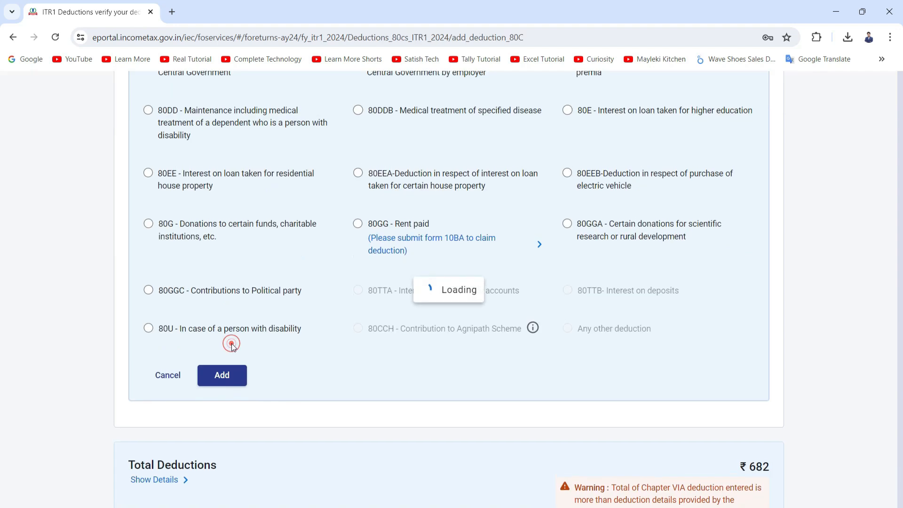
{"action": "left_click", "coordinate": [710, 248]}
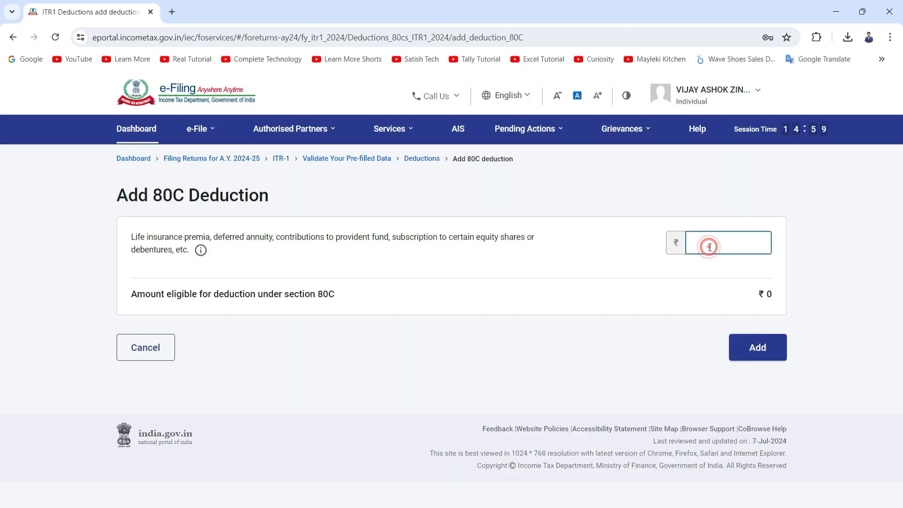
{"action": "type", "text": "61009"}
{"action": "left_click", "coordinate": [527, 295]}
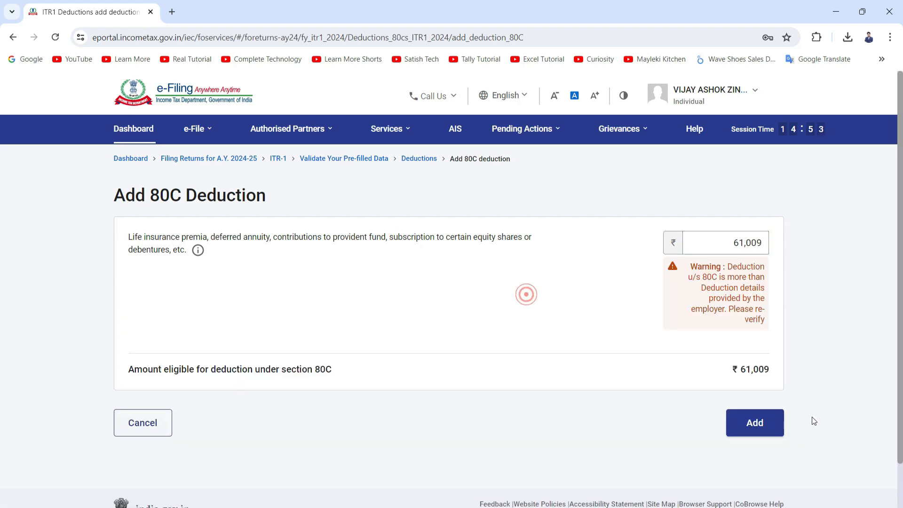
{"action": "left_click", "coordinate": [756, 422]}
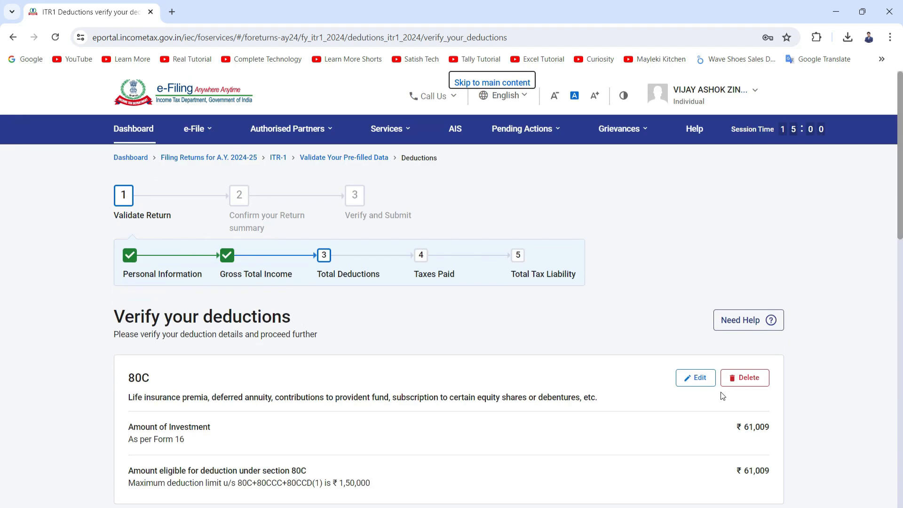
Step: Review the 80C and 80TTA deductions and the total, then confirm the Total Deductions section
{"action": "scroll", "coordinate": [721, 366], "scroll_direction": "down", "scroll_amount": 2}
{"action": "scroll", "coordinate": [738, 321], "scroll_direction": "down", "scroll_amount": 1}
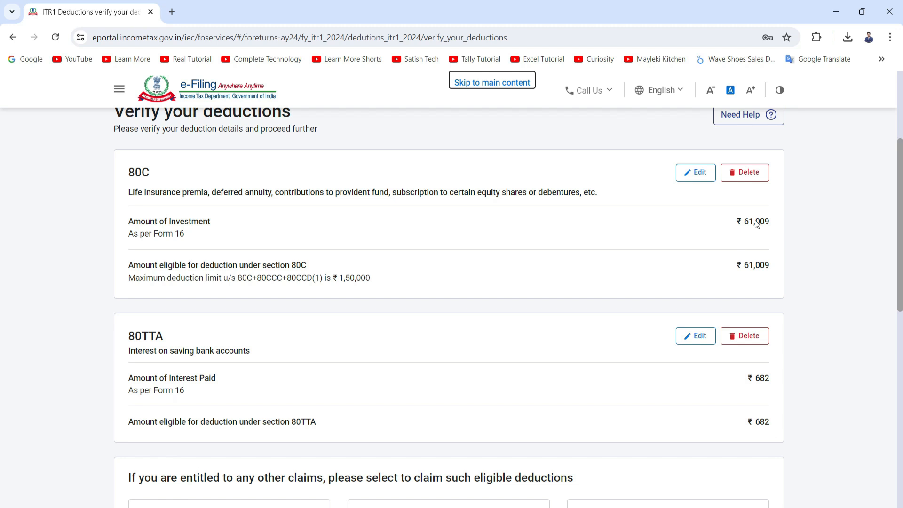
{"action": "scroll", "coordinate": [757, 232], "scroll_direction": "down", "scroll_amount": 2}
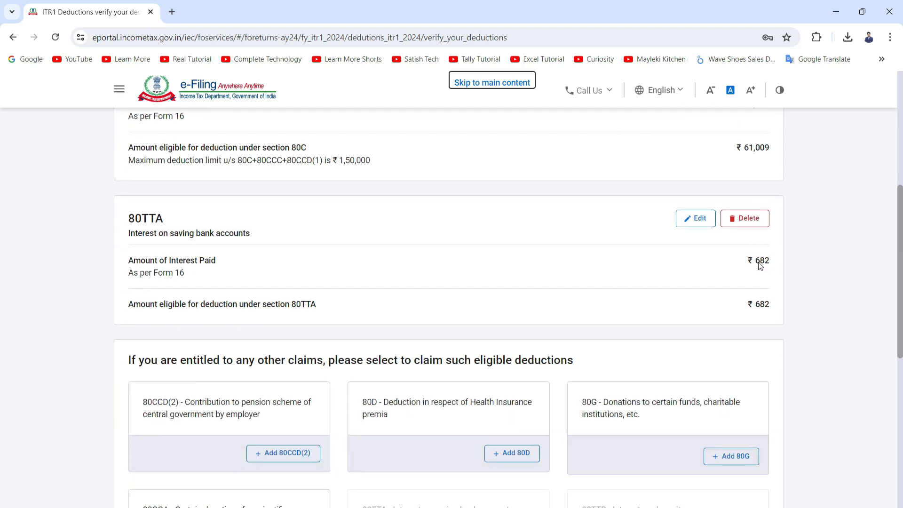
{"action": "scroll", "coordinate": [758, 264], "scroll_direction": "down", "scroll_amount": 5}
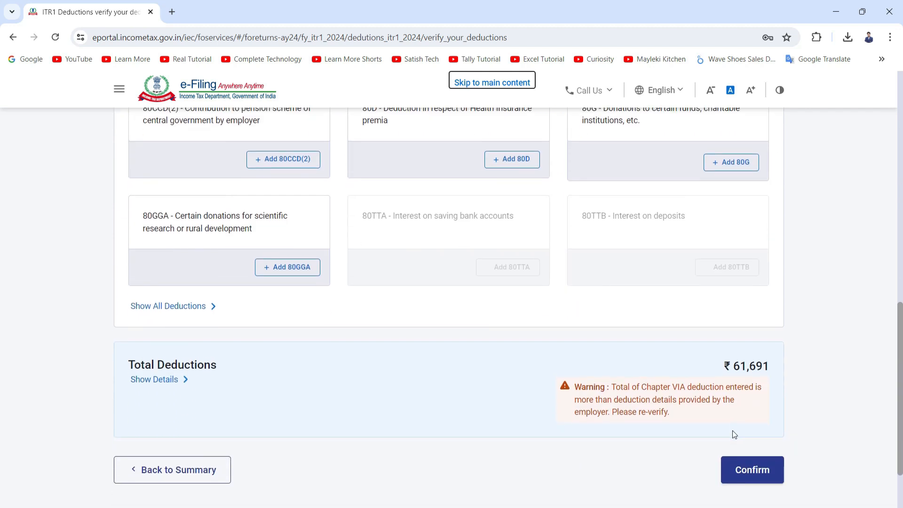
{"action": "left_click", "coordinate": [738, 474]}
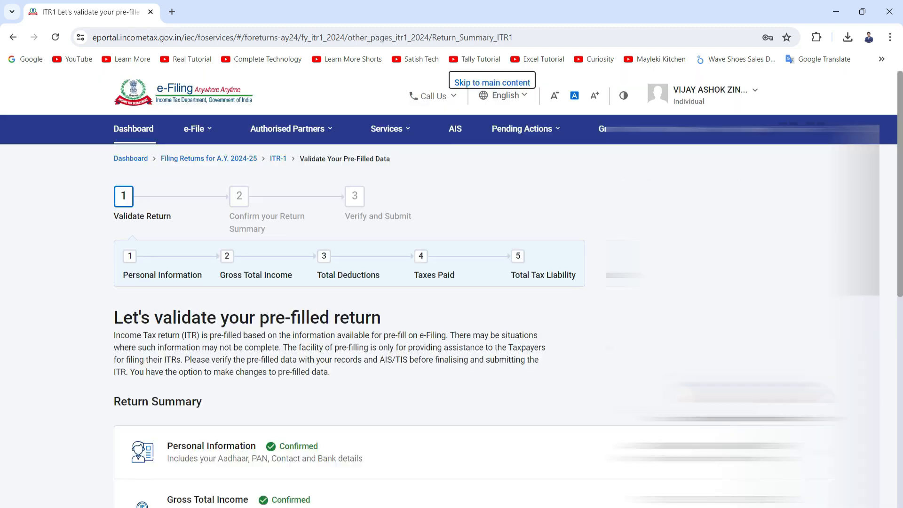
Step: Open the Tax Paid section and expand the TDS on salary, TCS and advance tax details
{"action": "scroll", "coordinate": [323, 329], "scroll_direction": "down", "scroll_amount": 4}
{"action": "scroll", "coordinate": [414, 336], "scroll_direction": "down", "scroll_amount": 1}
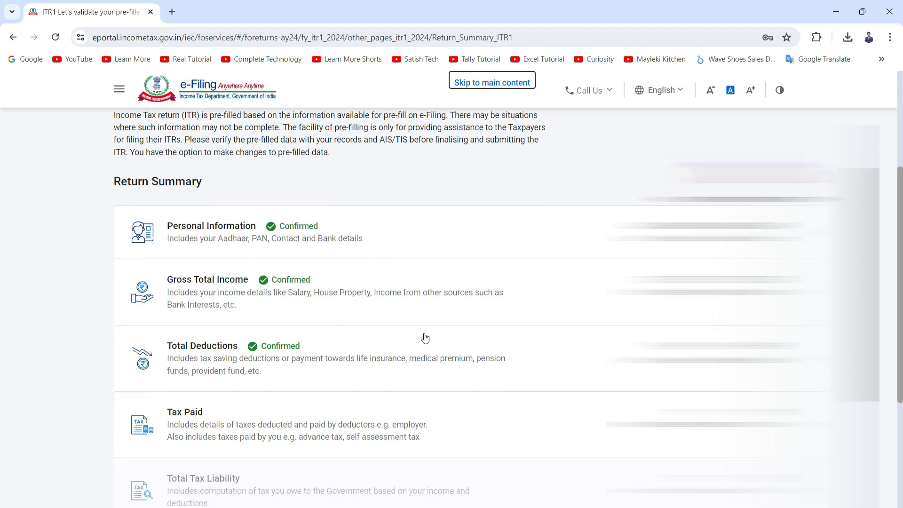
{"action": "scroll", "coordinate": [418, 328], "scroll_direction": "down", "scroll_amount": 2}
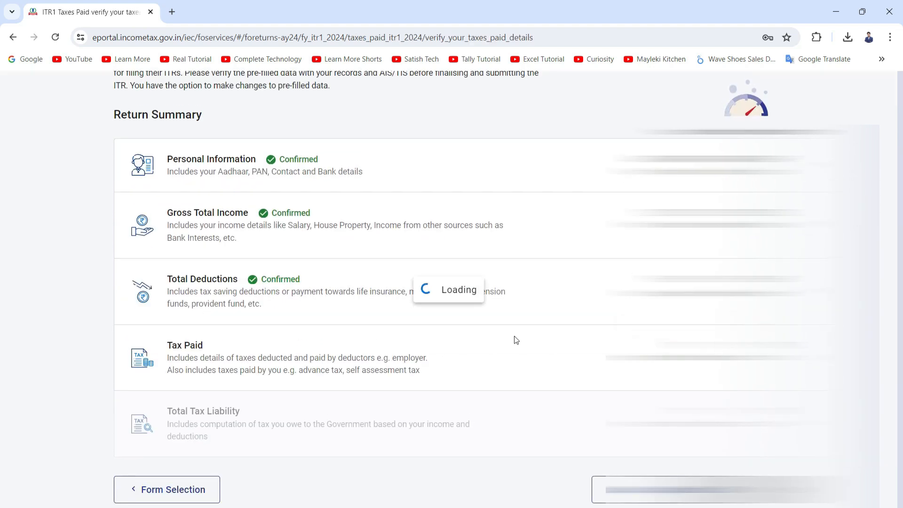
{"action": "scroll", "coordinate": [280, 356], "scroll_direction": "down", "scroll_amount": 3}
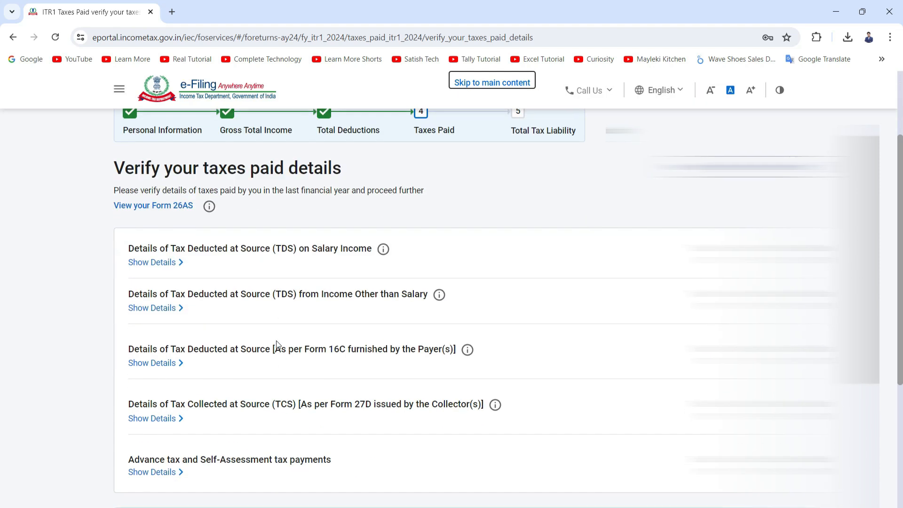
{"action": "left_click", "coordinate": [168, 262]}
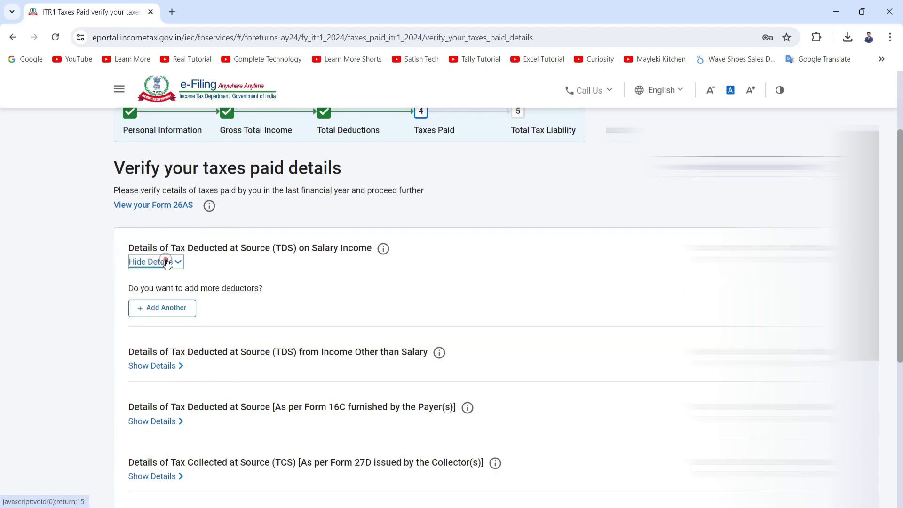
{"action": "scroll", "coordinate": [202, 310], "scroll_direction": "down", "scroll_amount": 3}
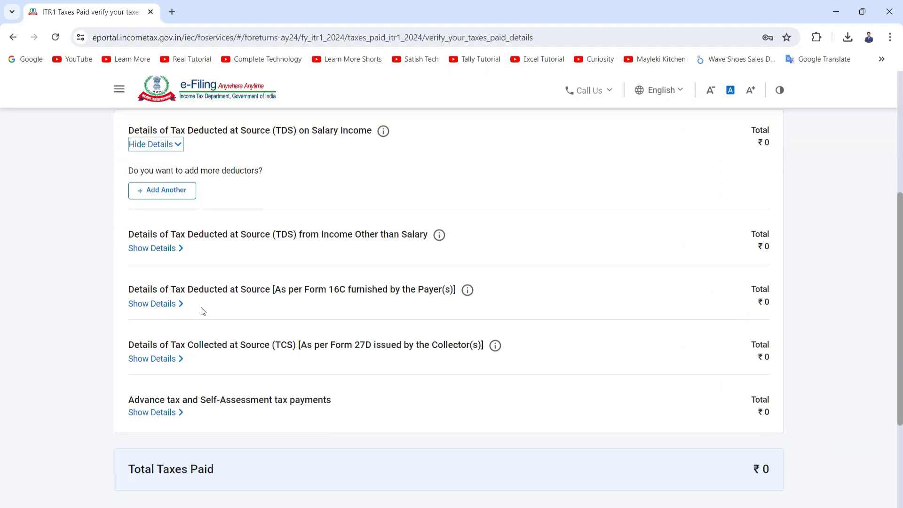
{"action": "left_click", "coordinate": [165, 358]}
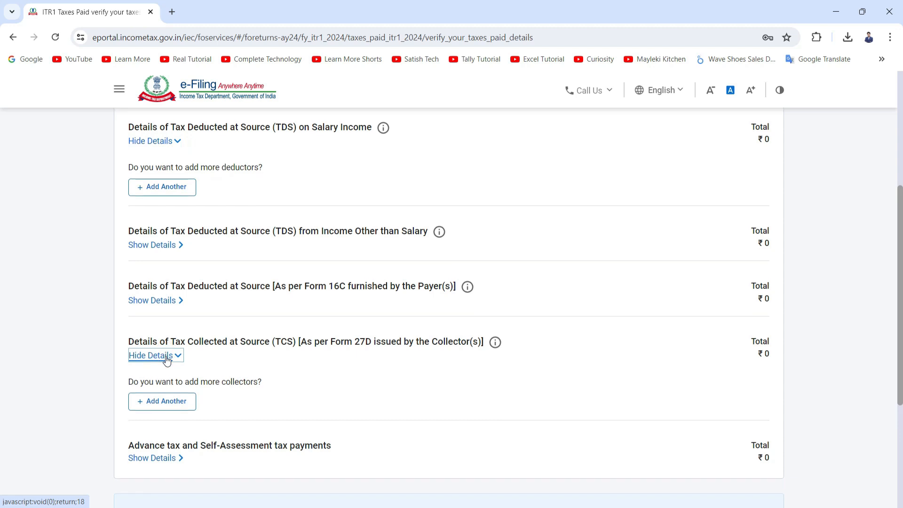
{"action": "scroll", "coordinate": [168, 360], "scroll_direction": "down", "scroll_amount": 1}
{"action": "left_click", "coordinate": [174, 403]}
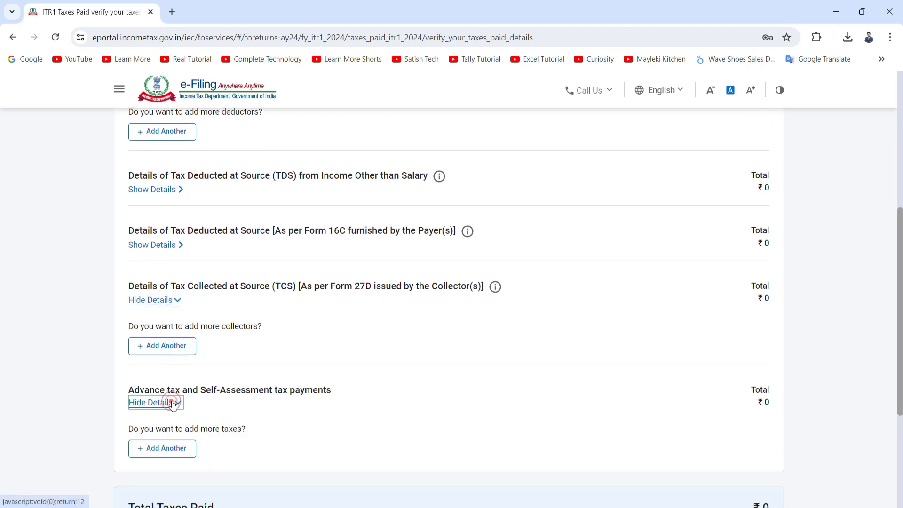
Step: Review the total taxes paid and confirm the Taxes Paid section
{"action": "scroll", "coordinate": [191, 392], "scroll_direction": "down", "scroll_amount": 1}
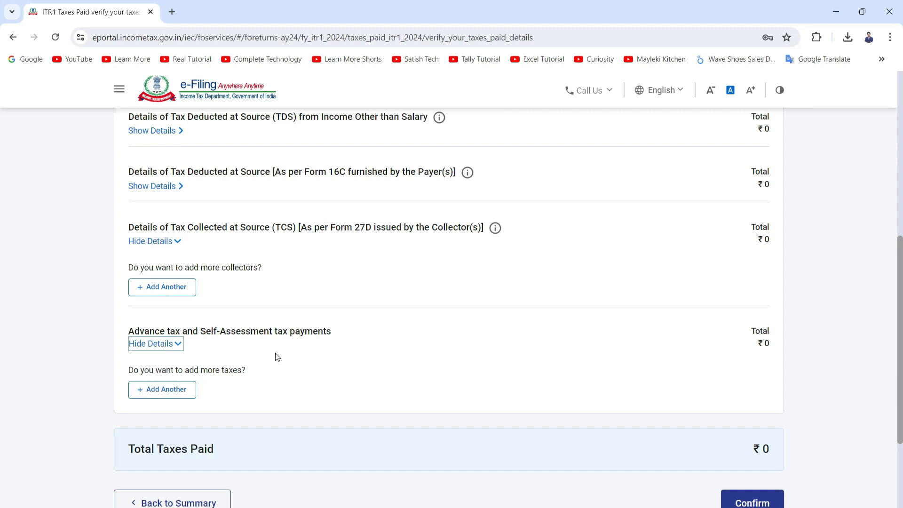
{"action": "scroll", "coordinate": [277, 357], "scroll_direction": "down", "scroll_amount": 1}
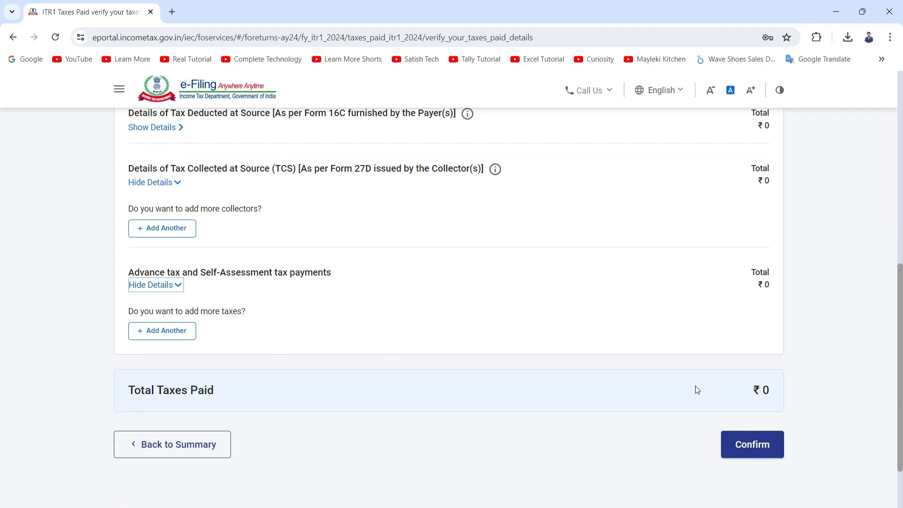
{"action": "scroll", "coordinate": [695, 386], "scroll_direction": "up", "scroll_amount": 7}
{"action": "scroll", "coordinate": [610, 327], "scroll_direction": "down", "scroll_amount": 5}
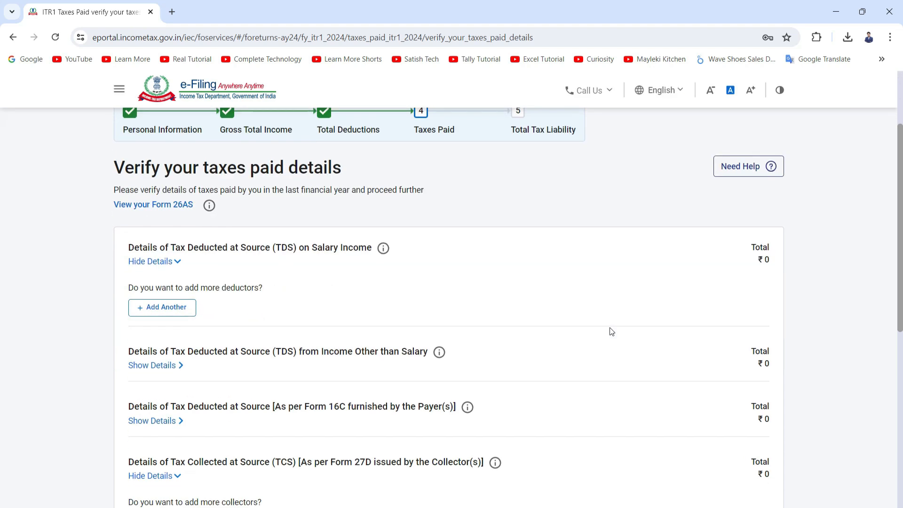
{"action": "scroll", "coordinate": [609, 329], "scroll_direction": "down", "scroll_amount": 4}
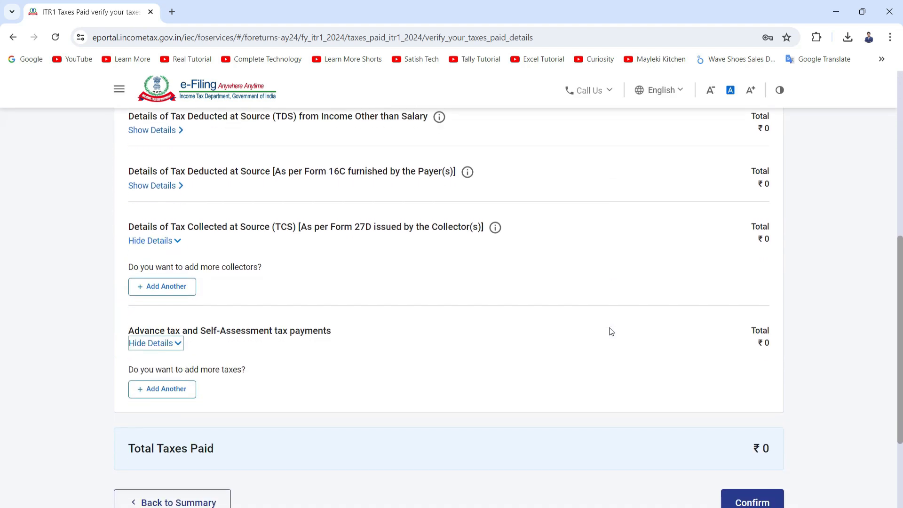
{"action": "left_click", "coordinate": [738, 394]}
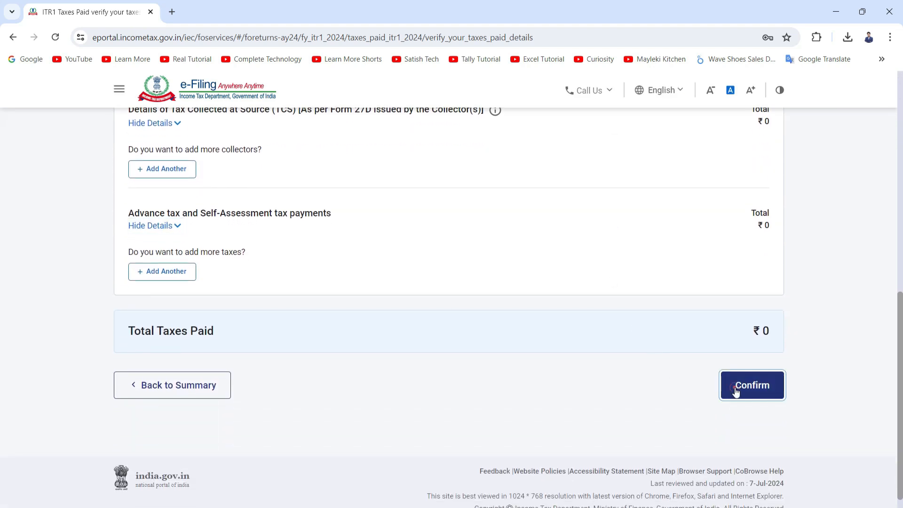
Step: Open the Total Tax Liability section and examine the computation of income
{"action": "scroll", "coordinate": [572, 365], "scroll_direction": "down", "scroll_amount": 5}
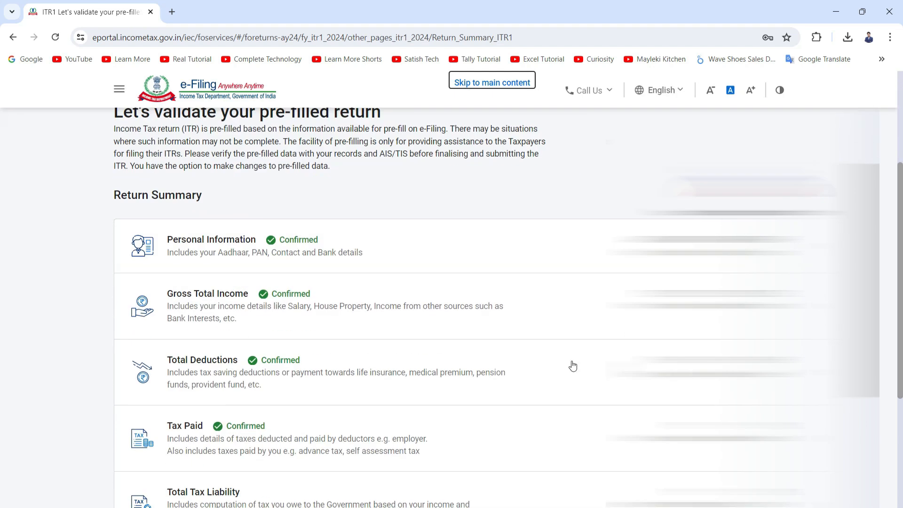
{"action": "scroll", "coordinate": [408, 338], "scroll_direction": "down", "scroll_amount": 1}
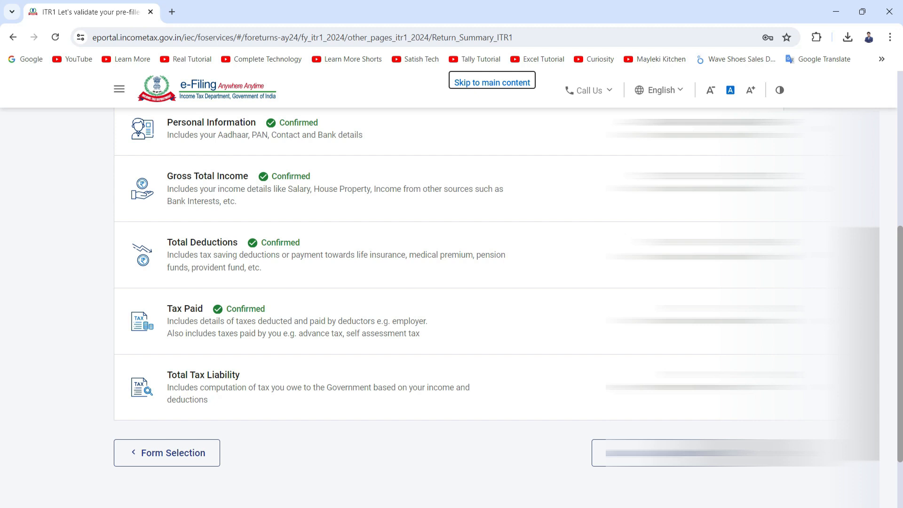
{"action": "left_click", "coordinate": [573, 359]}
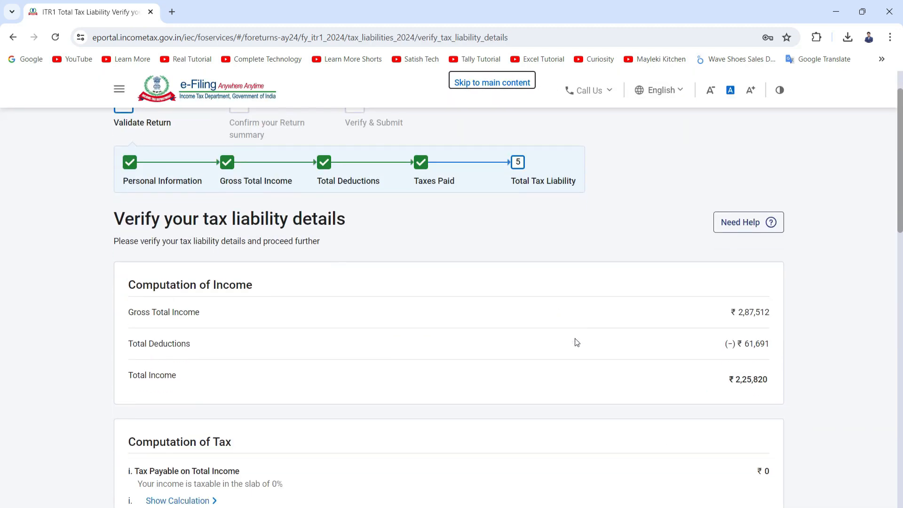
{"action": "scroll", "coordinate": [576, 342], "scroll_direction": "down", "scroll_amount": 1}
{"action": "double_click", "coordinate": [751, 334]}
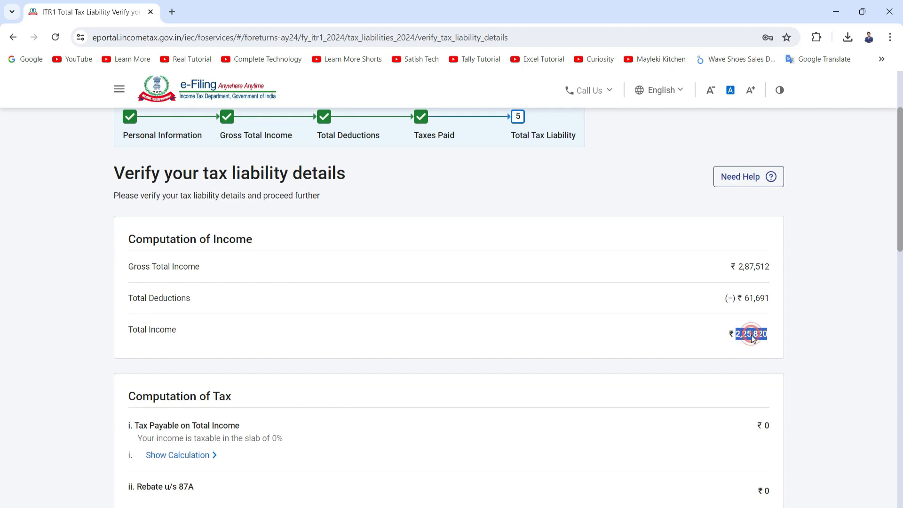
Step: Review the computation of tax, interest and fees, then confirm the tax liability details
{"action": "scroll", "coordinate": [527, 361], "scroll_direction": "down", "scroll_amount": 3}
{"action": "scroll", "coordinate": [205, 326], "scroll_direction": "down", "scroll_amount": 1}
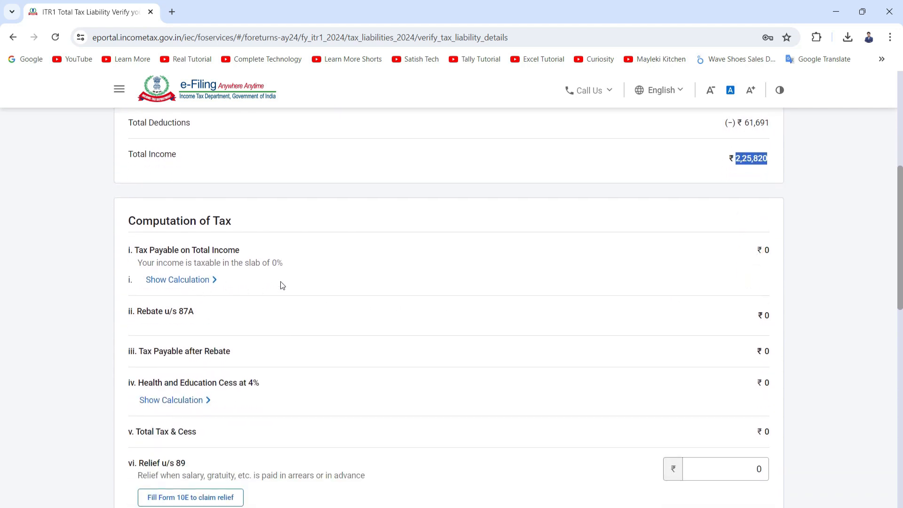
{"action": "scroll", "coordinate": [677, 265], "scroll_direction": "down", "scroll_amount": 3}
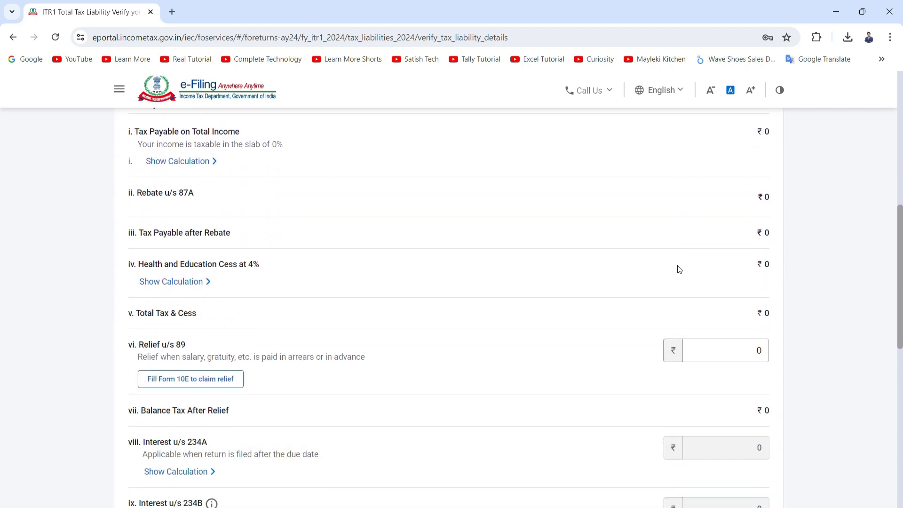
{"action": "scroll", "coordinate": [680, 266], "scroll_direction": "up", "scroll_amount": 4}
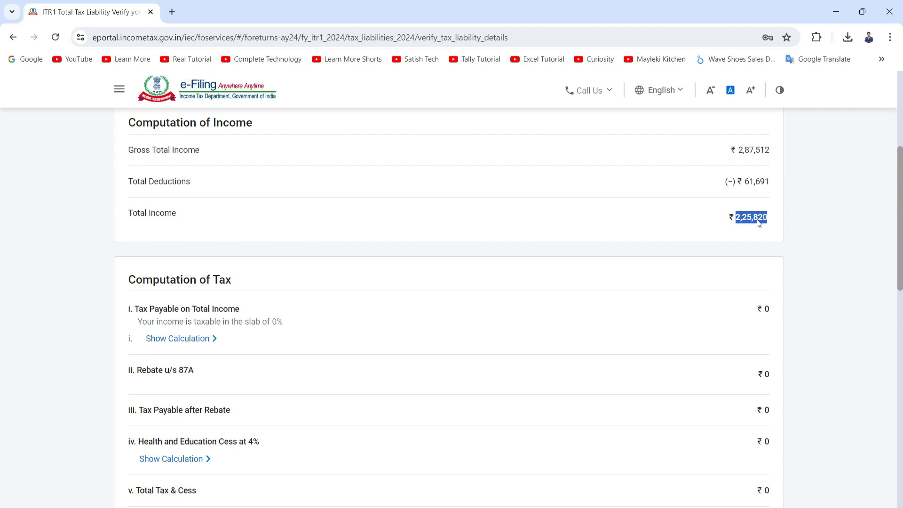
{"action": "scroll", "coordinate": [502, 308], "scroll_direction": "down", "scroll_amount": 1}
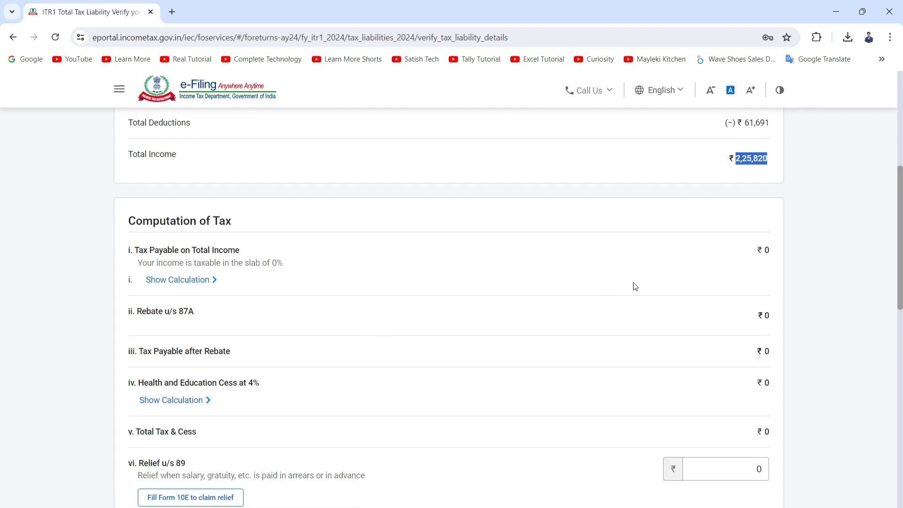
{"action": "scroll", "coordinate": [635, 287], "scroll_direction": "down", "scroll_amount": 3}
{"action": "scroll", "coordinate": [630, 247], "scroll_direction": "down", "scroll_amount": 3}
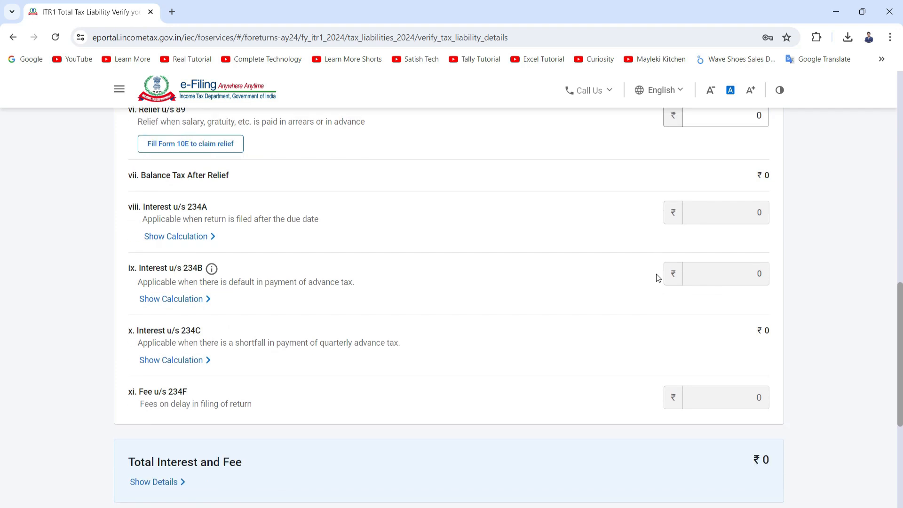
{"action": "scroll", "coordinate": [656, 275], "scroll_direction": "down", "scroll_amount": 3}
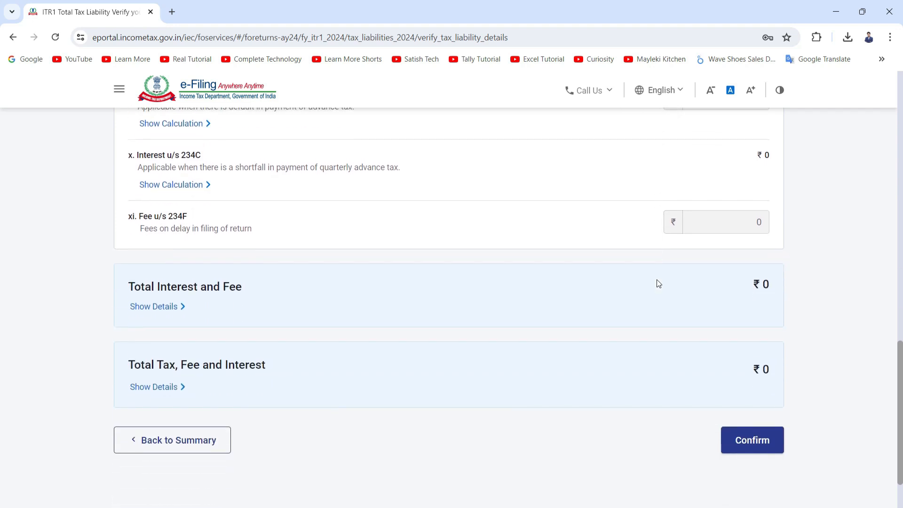
{"action": "scroll", "coordinate": [657, 396], "scroll_direction": "down", "scroll_amount": 1}
{"action": "left_click", "coordinate": [743, 382]}
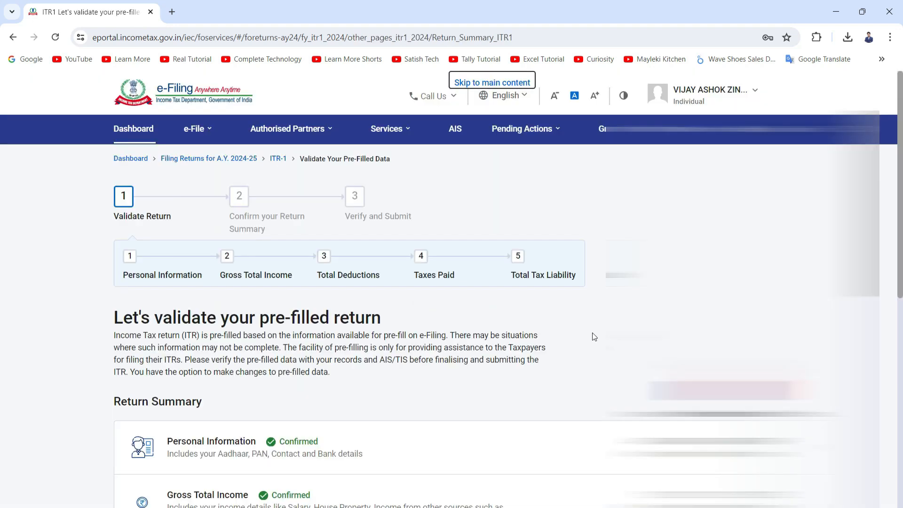
Step: Review the return summary sections on the validation page
{"action": "scroll", "coordinate": [592, 332], "scroll_direction": "down", "scroll_amount": 4}
{"action": "scroll", "coordinate": [571, 337], "scroll_direction": "down", "scroll_amount": 2}
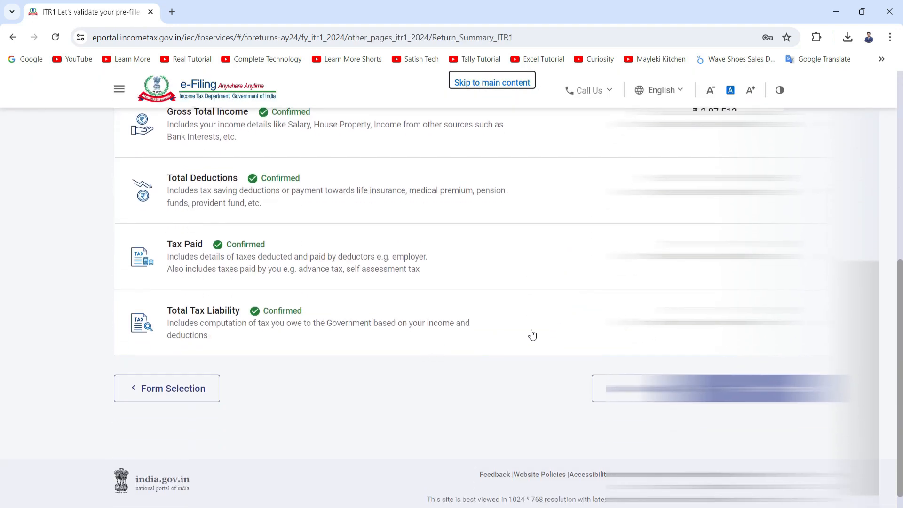
{"action": "scroll", "coordinate": [668, 353], "scroll_direction": "down", "scroll_amount": 1}
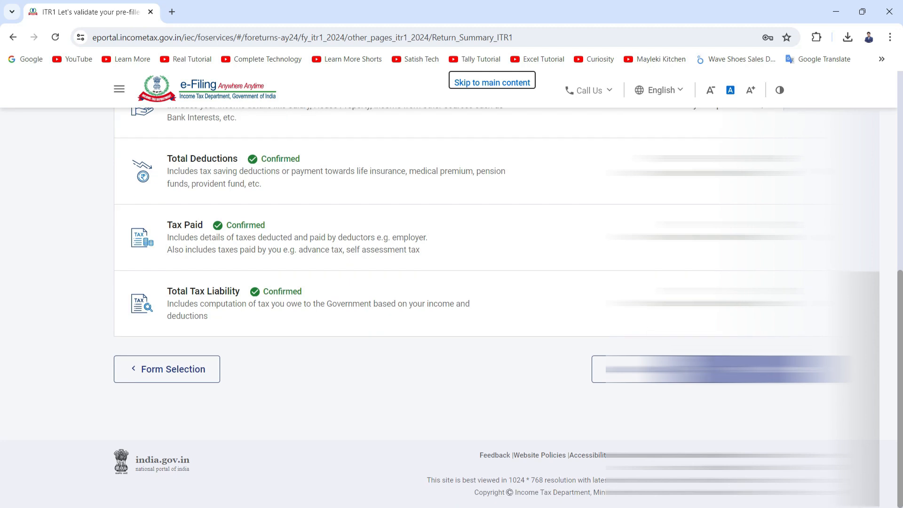
Step: Proceed to the tax summary and review the calculation of taxable income, tax payable and amount payable
{"action": "left_click", "coordinate": [727, 369]}
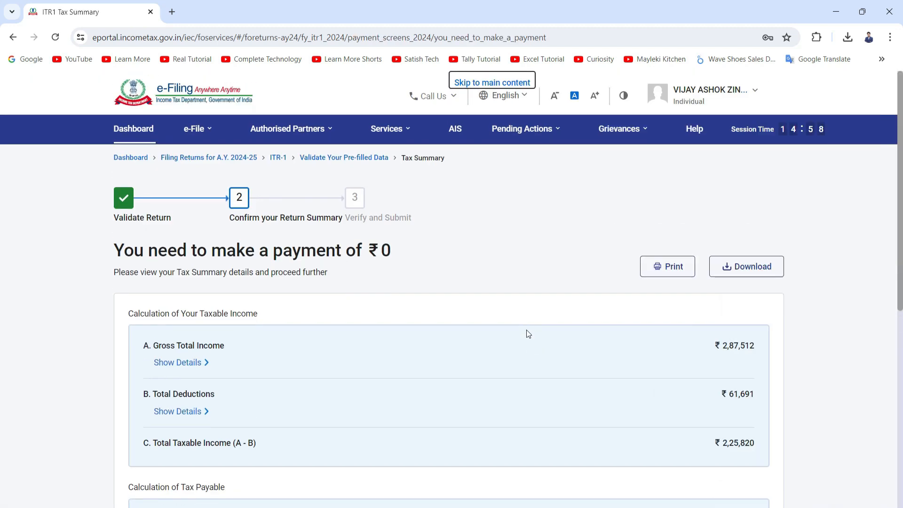
{"action": "scroll", "coordinate": [527, 329], "scroll_direction": "down", "scroll_amount": 2}
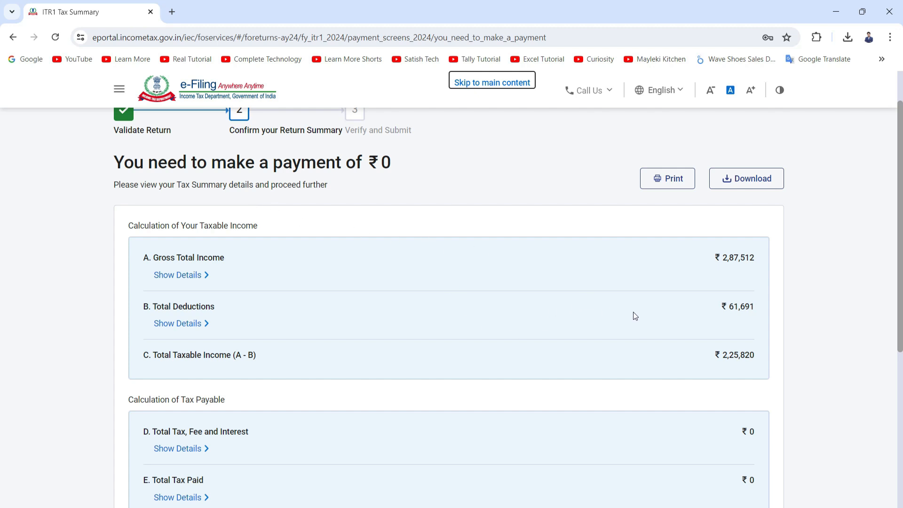
{"action": "scroll", "coordinate": [668, 309], "scroll_direction": "down", "scroll_amount": 1}
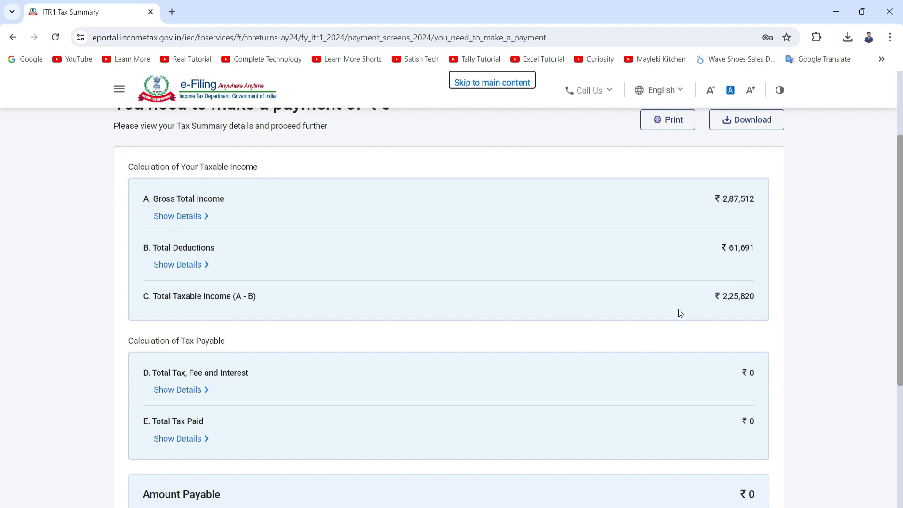
{"action": "scroll", "coordinate": [682, 314], "scroll_direction": "down", "scroll_amount": 3}
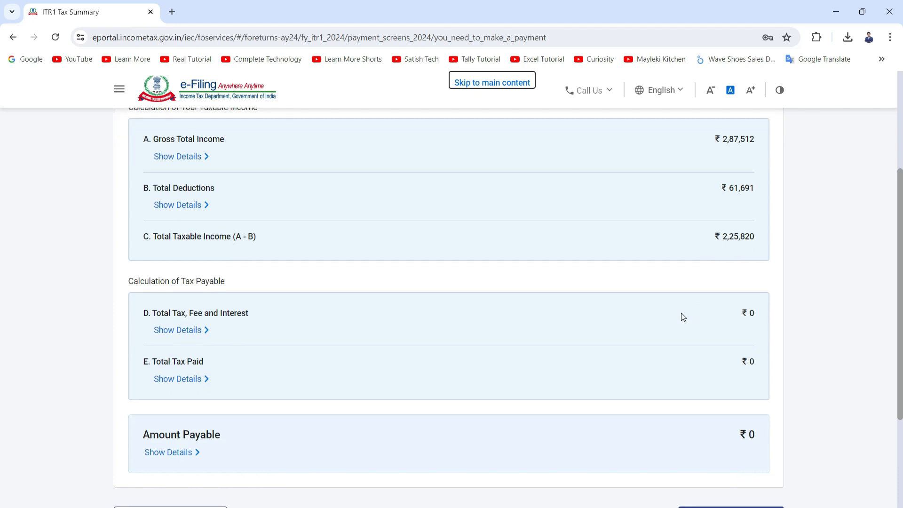
{"action": "scroll", "coordinate": [681, 313], "scroll_direction": "up", "scroll_amount": 5}
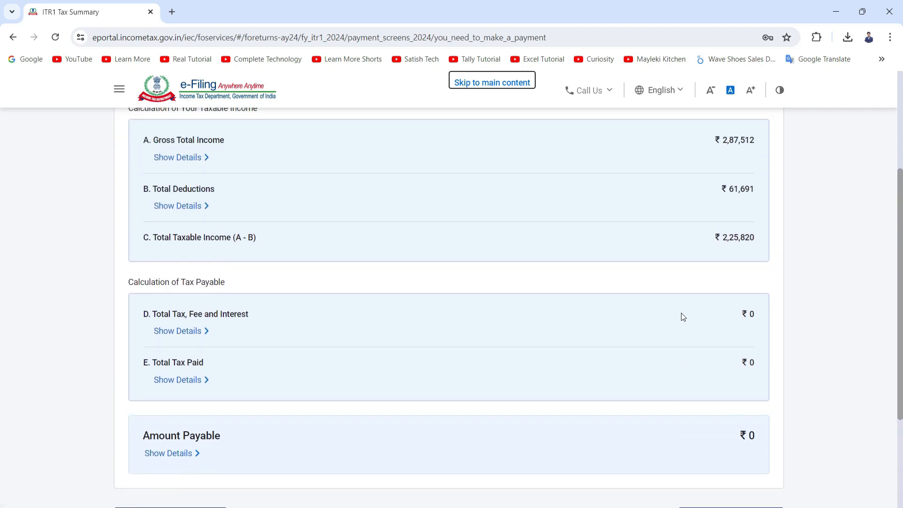
{"action": "scroll", "coordinate": [681, 313], "scroll_direction": "down", "scroll_amount": 4}
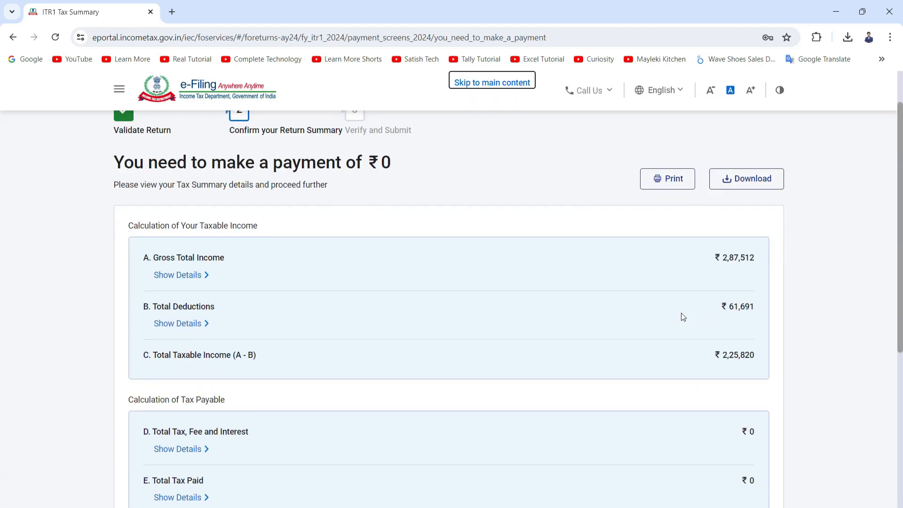
{"action": "scroll", "coordinate": [681, 313], "scroll_direction": "down", "scroll_amount": 1}
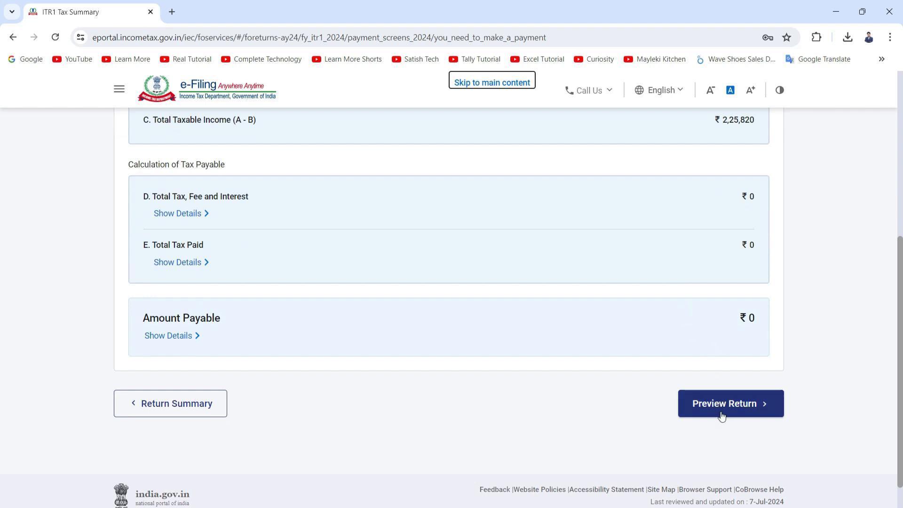
{"action": "scroll", "coordinate": [718, 410], "scroll_direction": "down", "scroll_amount": 1}
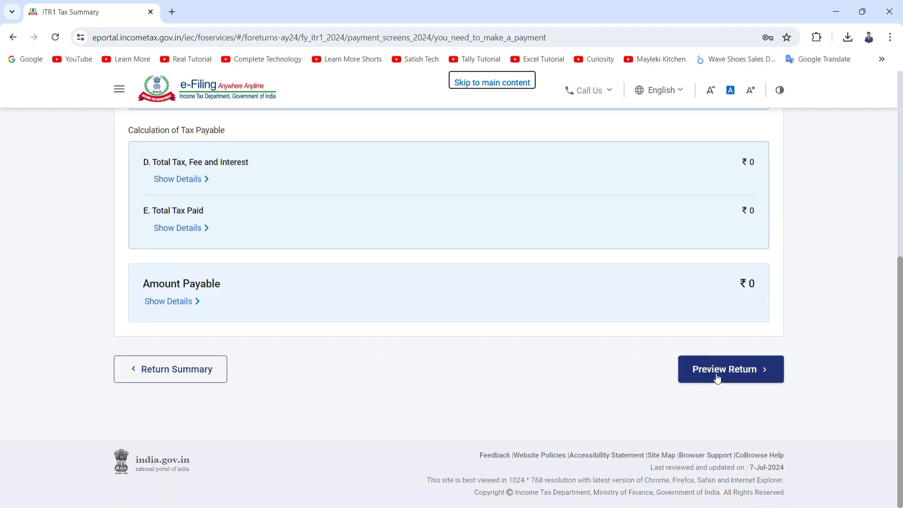
Step: Open the return preview, tick the verification declaration, and proceed to preview the ITR-1 form
{"action": "left_click", "coordinate": [717, 369]}
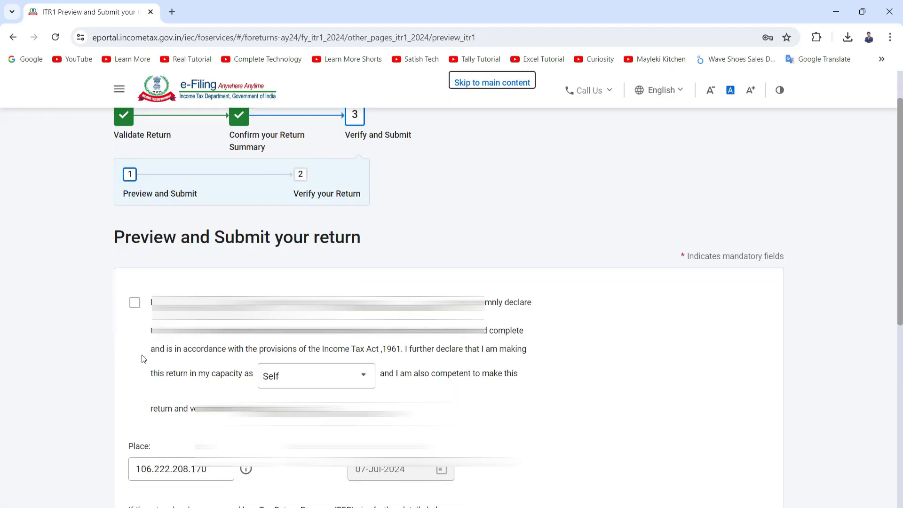
{"action": "left_click", "coordinate": [135, 305]}
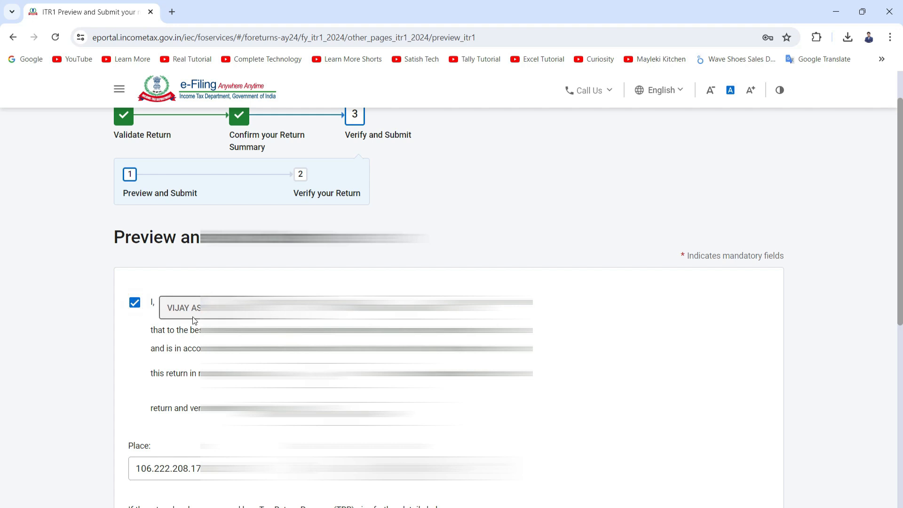
{"action": "scroll", "coordinate": [195, 321], "scroll_direction": "down", "scroll_amount": 1}
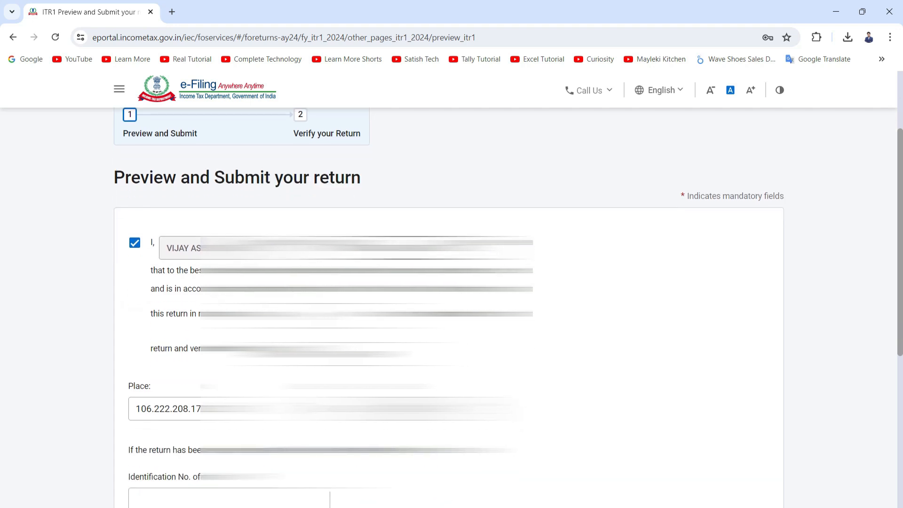
{"action": "scroll", "coordinate": [508, 308], "scroll_direction": "down", "scroll_amount": 1}
{"action": "scroll", "coordinate": [151, 268], "scroll_direction": "down", "scroll_amount": 1}
{"action": "scroll", "coordinate": [188, 268], "scroll_direction": "down", "scroll_amount": 2}
{"action": "left_click", "coordinate": [718, 408]}
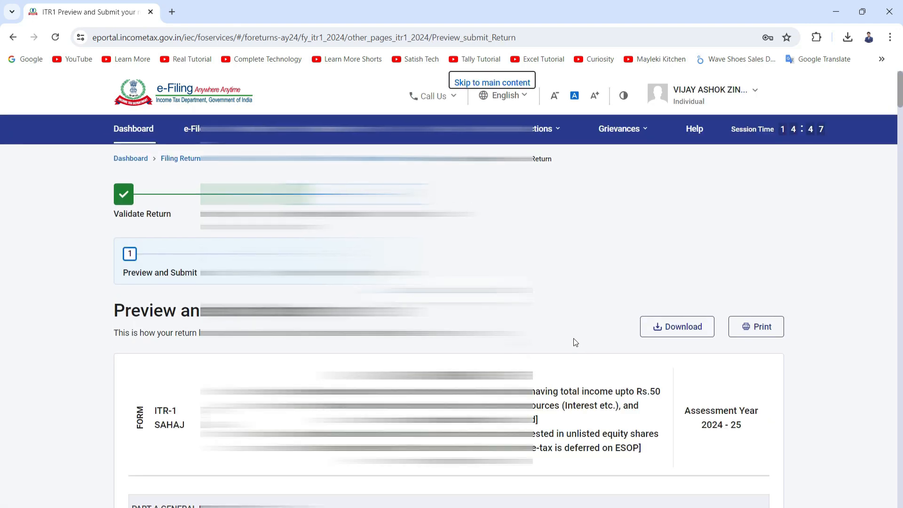
Step: Review the personal information and gross total income sections of the ITR-1 preview
{"action": "scroll", "coordinate": [574, 338], "scroll_direction": "down", "scroll_amount": 1}
{"action": "scroll", "coordinate": [449, 310], "scroll_direction": "down", "scroll_amount": 1}
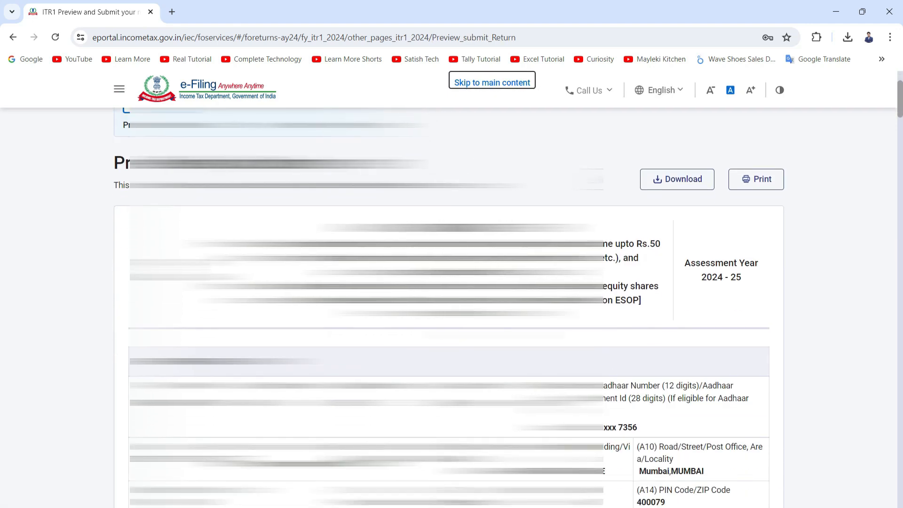
{"action": "scroll", "coordinate": [449, 310], "scroll_direction": "down", "scroll_amount": 1}
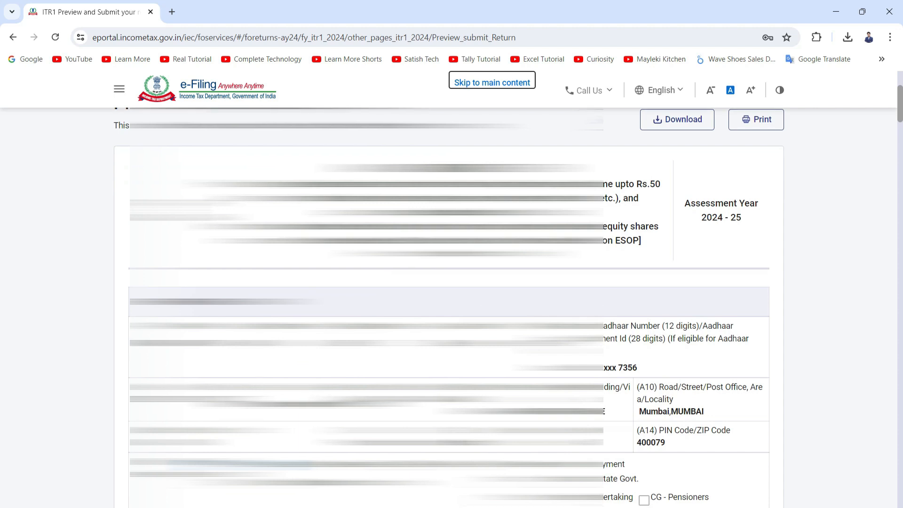
{"action": "scroll", "coordinate": [449, 311], "scroll_direction": "down", "scroll_amount": 3}
{"action": "scroll", "coordinate": [449, 310], "scroll_direction": "down", "scroll_amount": 2}
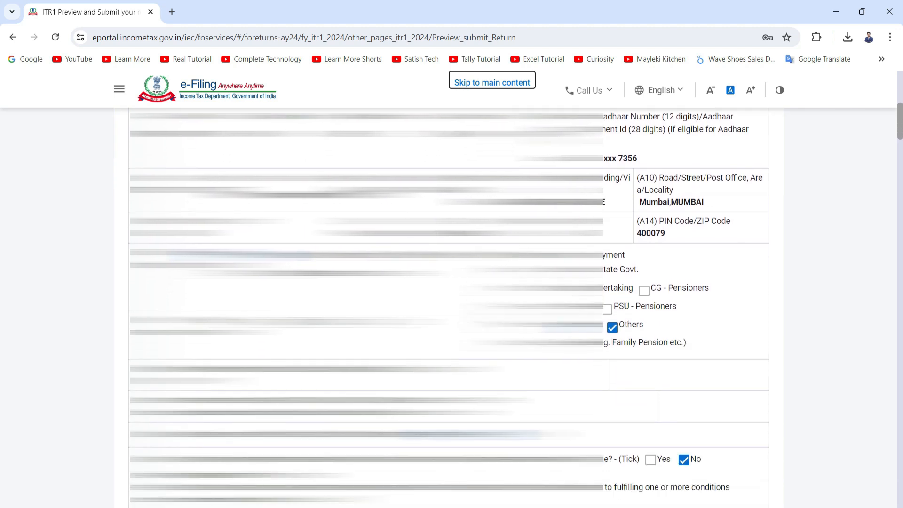
{"action": "scroll", "coordinate": [449, 310], "scroll_direction": "down", "scroll_amount": 3}
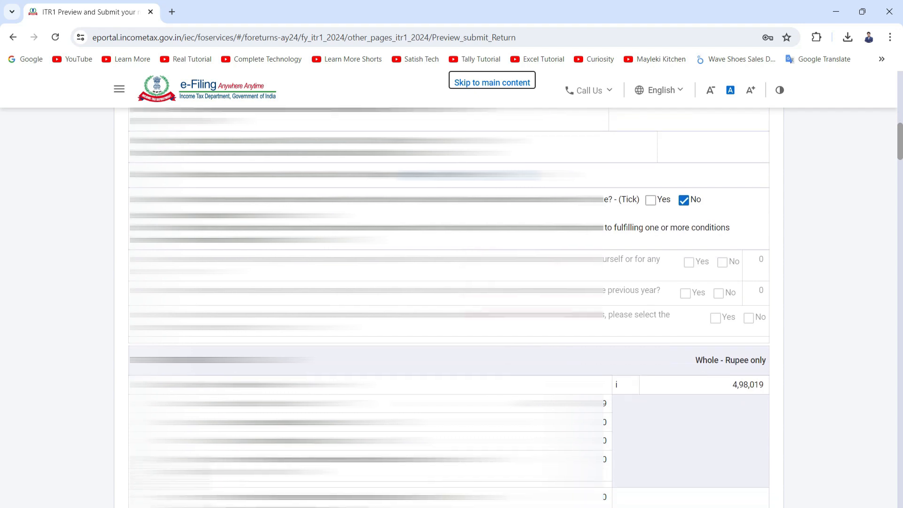
{"action": "scroll", "coordinate": [747, 266], "scroll_direction": "down", "scroll_amount": 6}
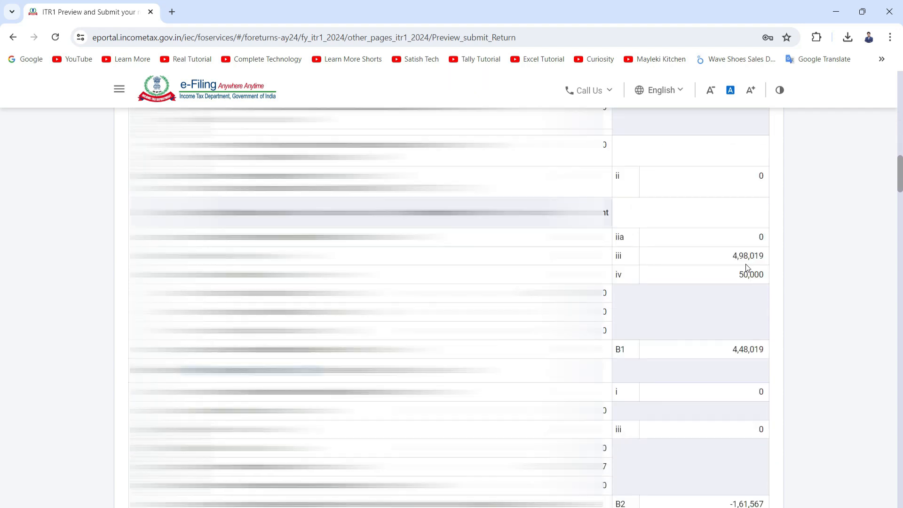
{"action": "scroll", "coordinate": [747, 267], "scroll_direction": "up", "scroll_amount": 2}
{"action": "scroll", "coordinate": [750, 284], "scroll_direction": "down", "scroll_amount": 2}
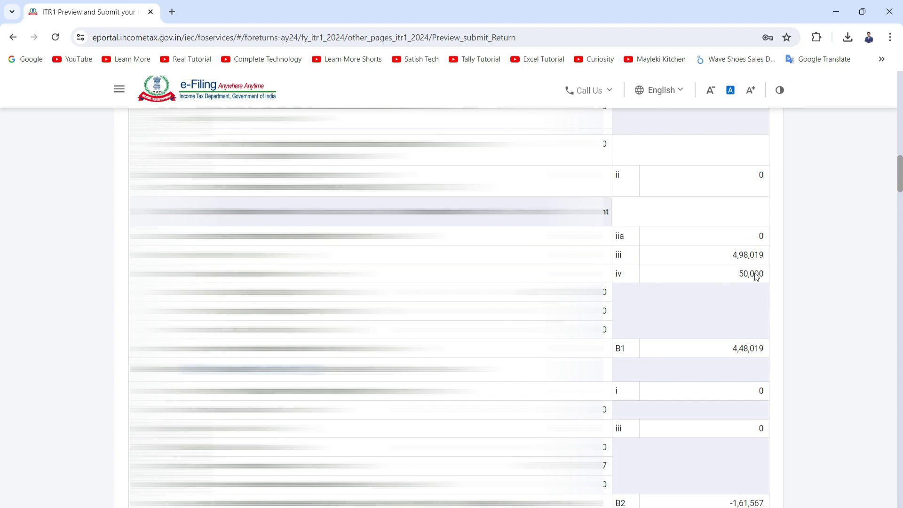
{"action": "left_click", "coordinate": [755, 274]}
{"action": "scroll", "coordinate": [720, 320], "scroll_direction": "down", "scroll_amount": 1}
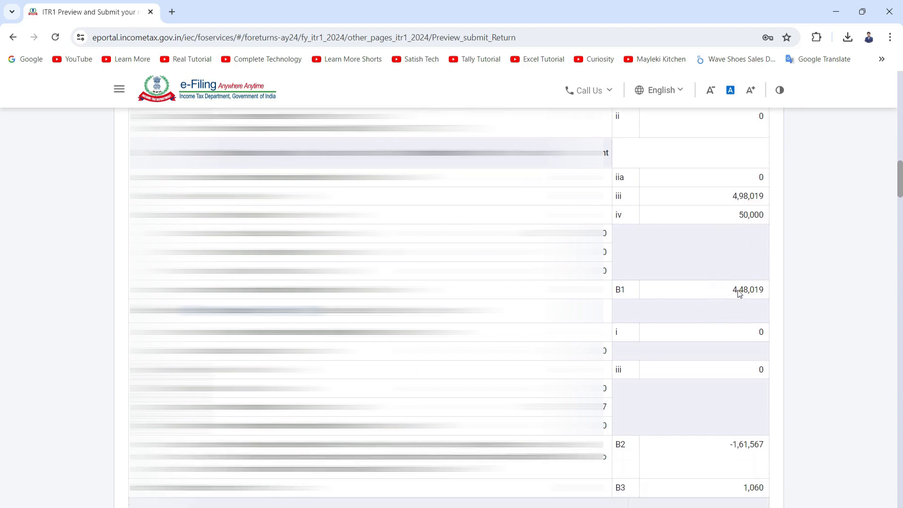
{"action": "scroll", "coordinate": [738, 291], "scroll_direction": "down", "scroll_amount": 1}
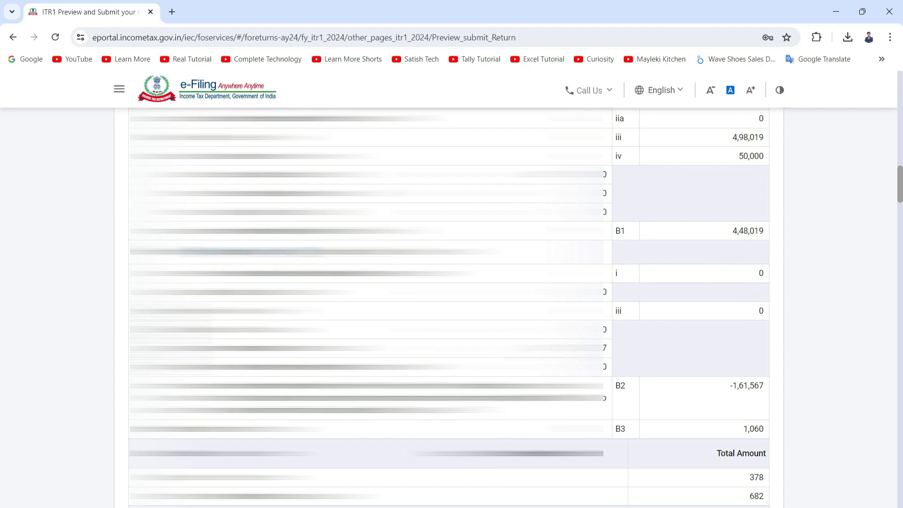
Step: Review the income, deductions and tax computation sections of the ITR-1 preview
{"action": "scroll", "coordinate": [449, 306], "scroll_direction": "down", "scroll_amount": 1}
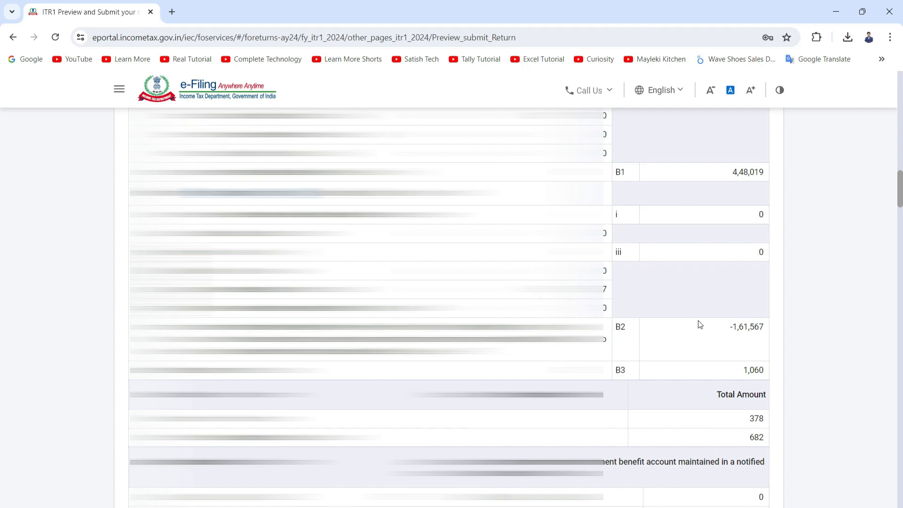
{"action": "scroll", "coordinate": [752, 327], "scroll_direction": "down", "scroll_amount": 1}
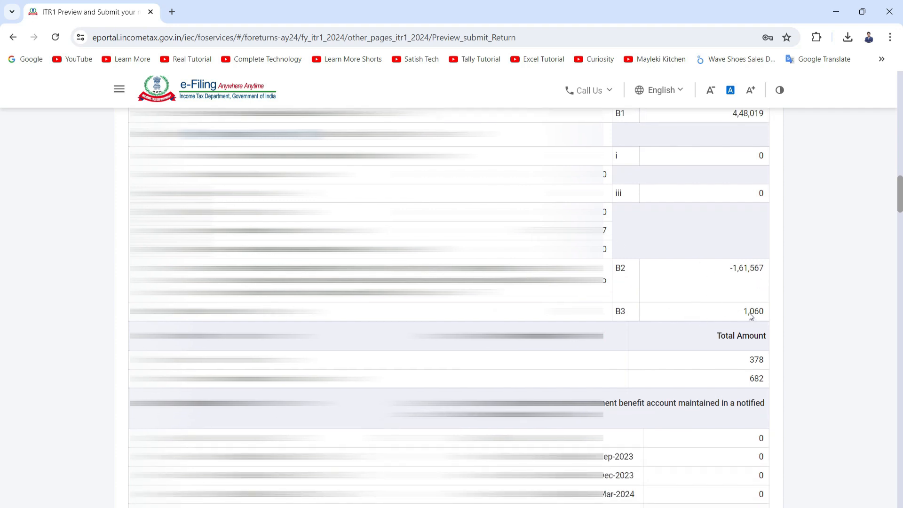
{"action": "scroll", "coordinate": [752, 319], "scroll_direction": "down", "scroll_amount": 1}
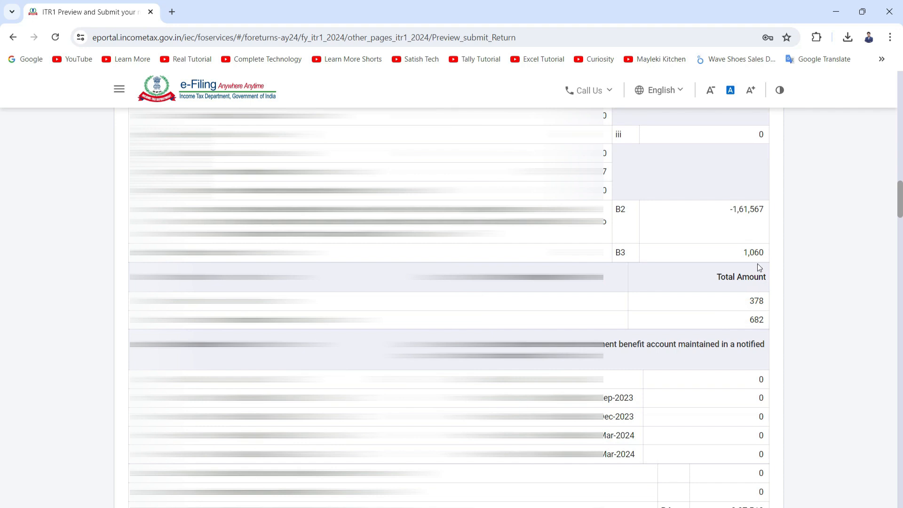
{"action": "scroll", "coordinate": [761, 268], "scroll_direction": "down", "scroll_amount": 2}
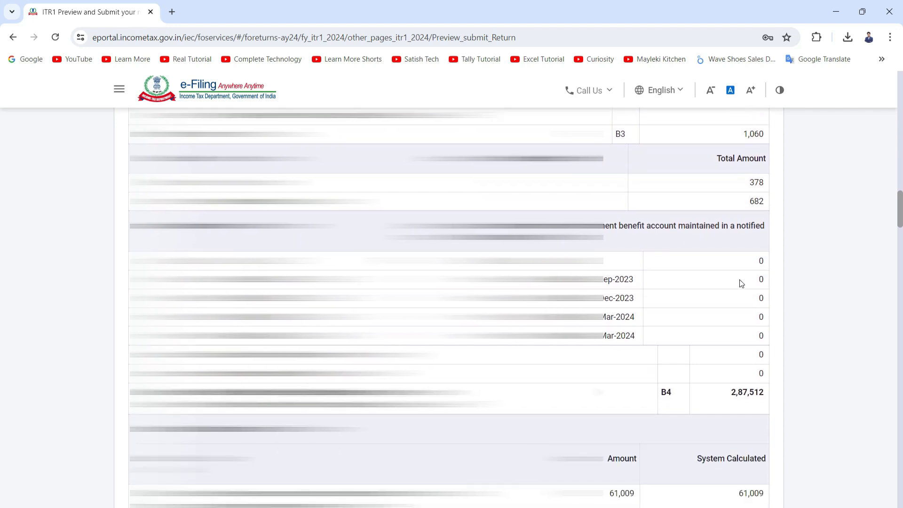
{"action": "scroll", "coordinate": [740, 279], "scroll_direction": "down", "scroll_amount": 5}
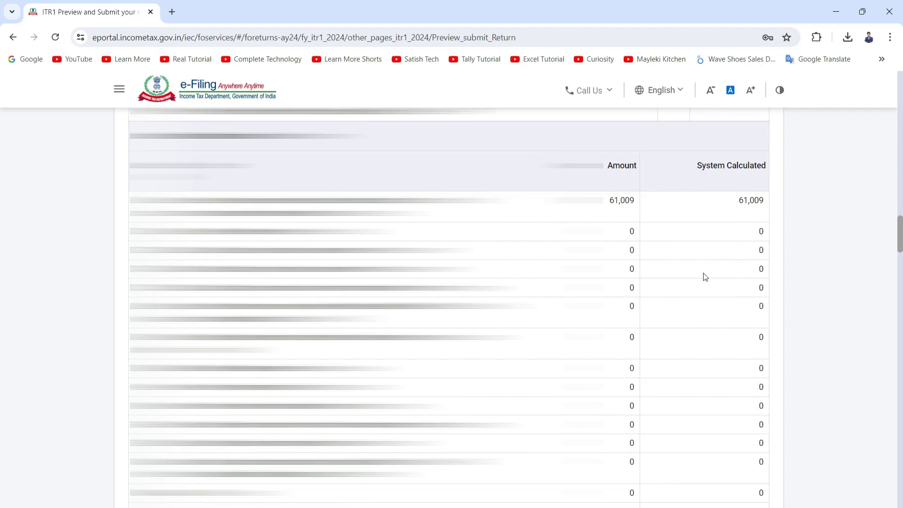
{"action": "scroll", "coordinate": [641, 220], "scroll_direction": "up", "scroll_amount": 1}
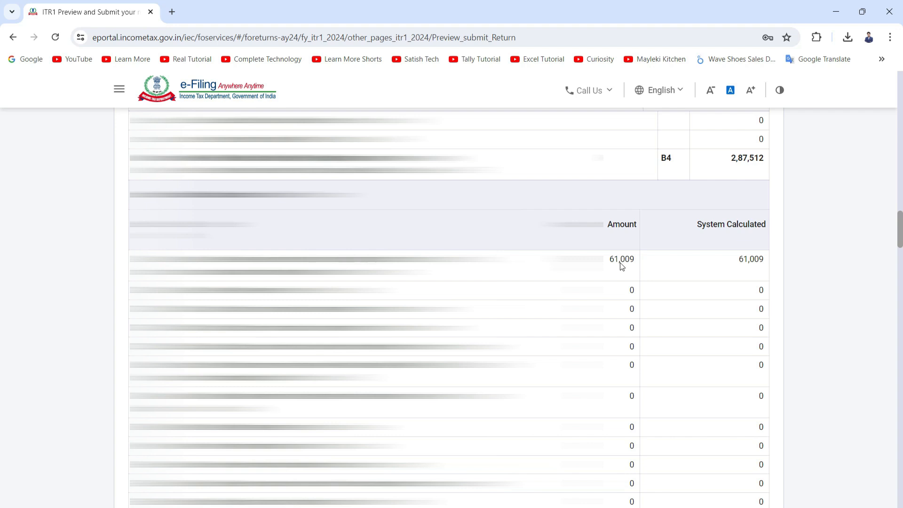
{"action": "scroll", "coordinate": [621, 266], "scroll_direction": "down", "scroll_amount": 5}
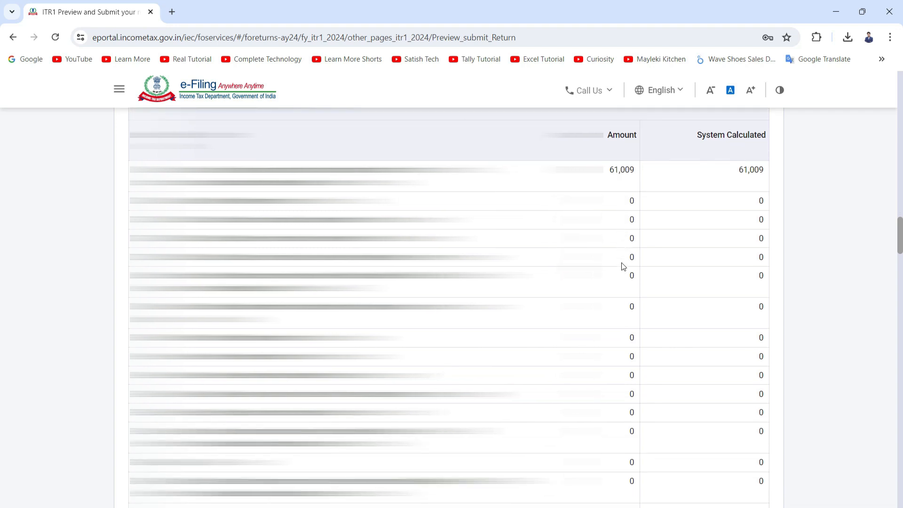
{"action": "scroll", "coordinate": [623, 266], "scroll_direction": "down", "scroll_amount": 4}
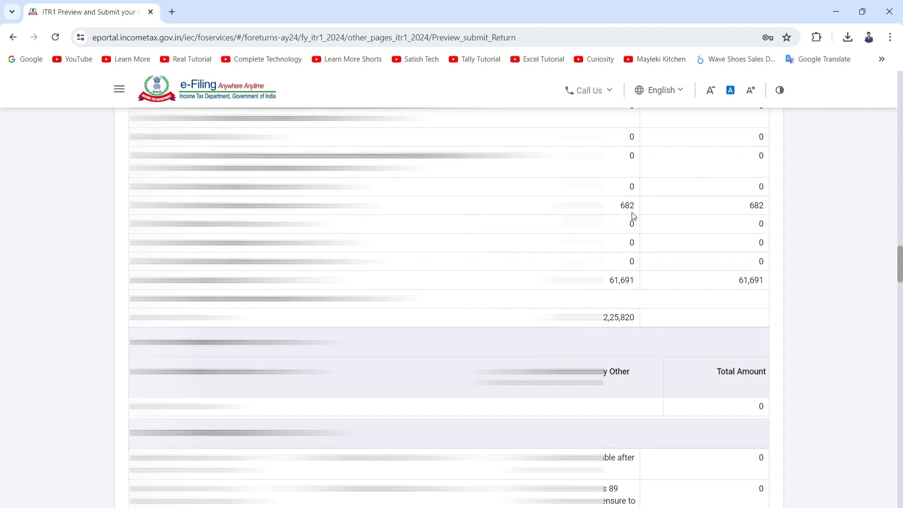
{"action": "scroll", "coordinate": [631, 214], "scroll_direction": "down", "scroll_amount": 3}
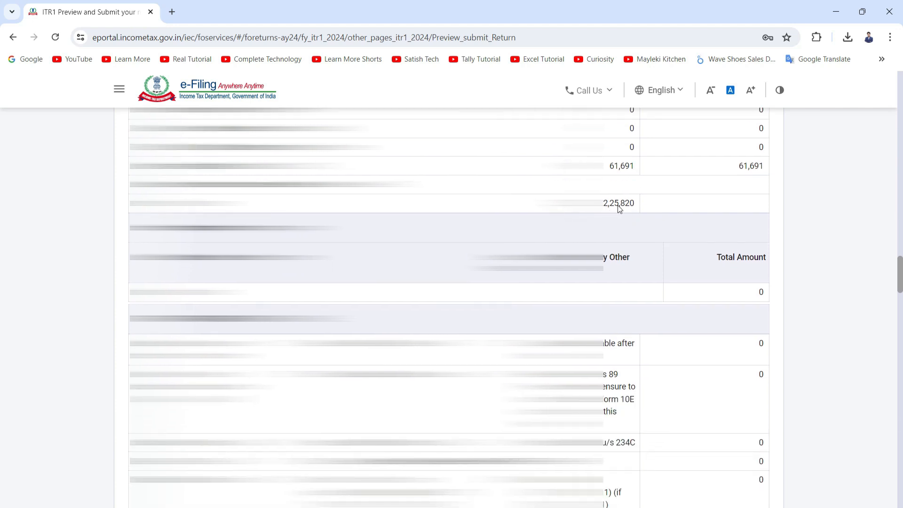
{"action": "scroll", "coordinate": [619, 207], "scroll_direction": "down", "scroll_amount": 3}
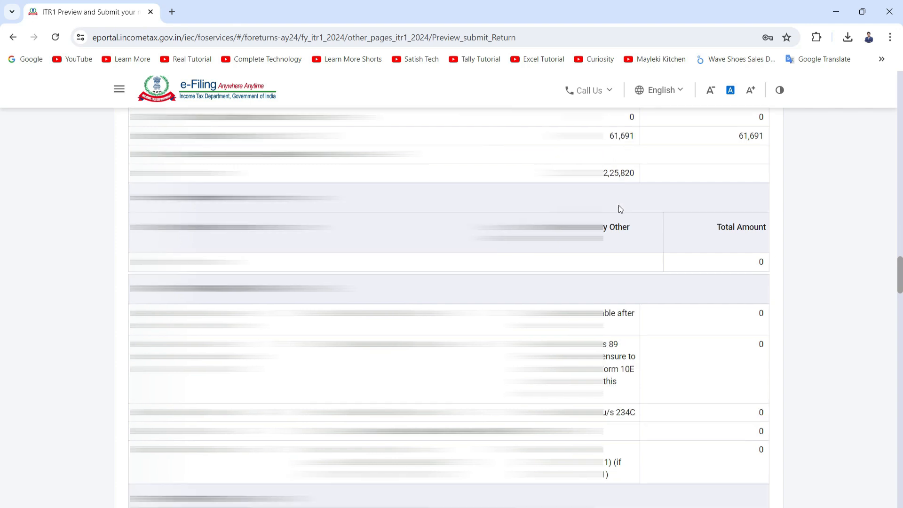
{"action": "scroll", "coordinate": [619, 209], "scroll_direction": "down", "scroll_amount": 9}
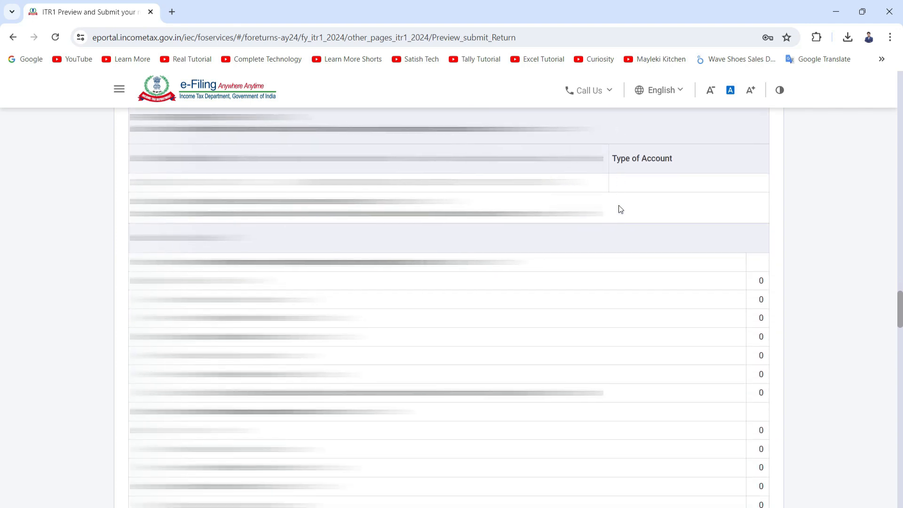
{"action": "scroll", "coordinate": [618, 207], "scroll_direction": "down", "scroll_amount": 5}
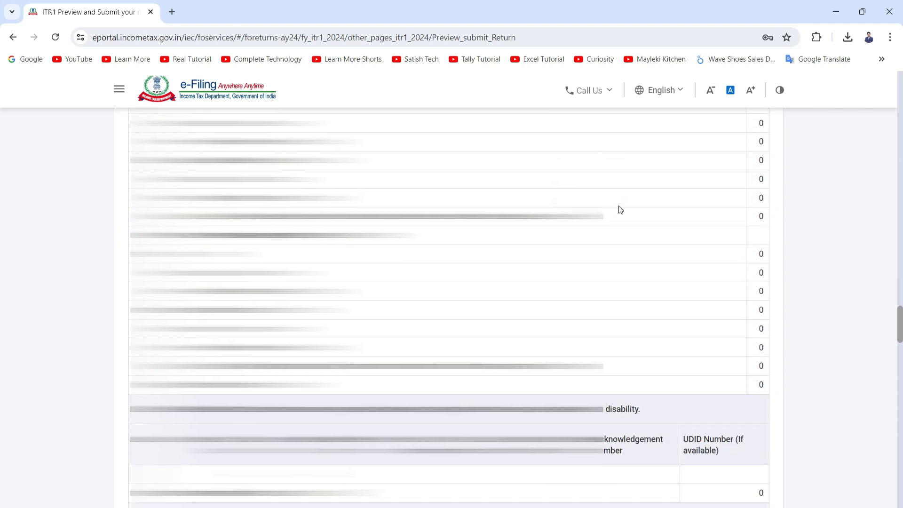
{"action": "scroll", "coordinate": [621, 210], "scroll_direction": "down", "scroll_amount": 10}
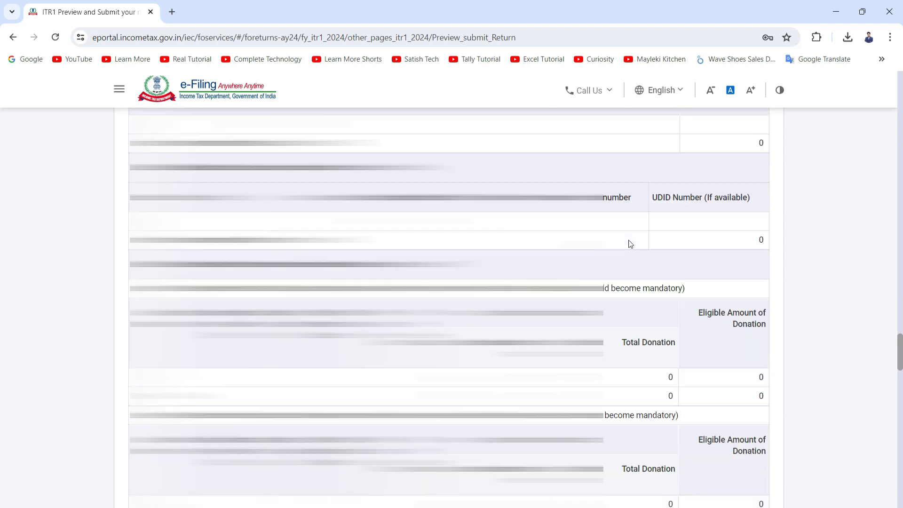
{"action": "scroll", "coordinate": [630, 240], "scroll_direction": "down", "scroll_amount": 5}
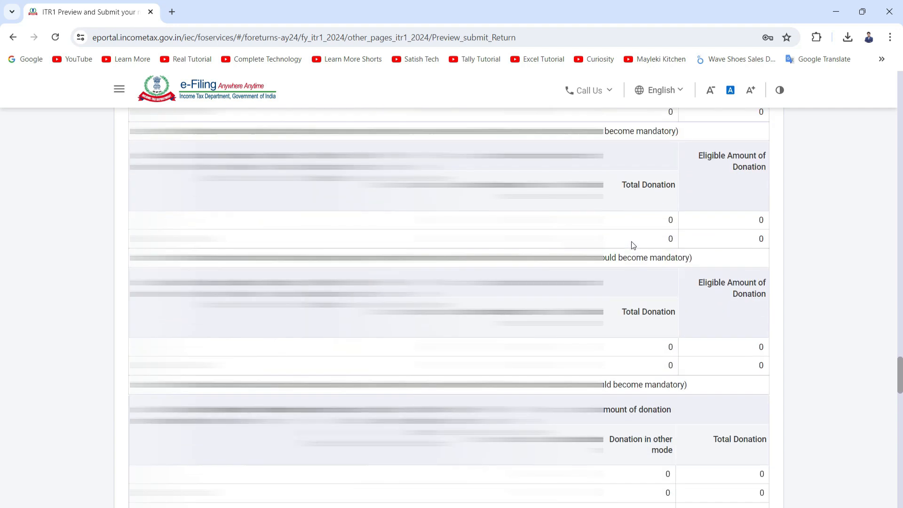
Step: Review the donation, taxes paid and verification sections of the preview and proceed to validation
{"action": "scroll", "coordinate": [631, 241], "scroll_direction": "up", "scroll_amount": 3}
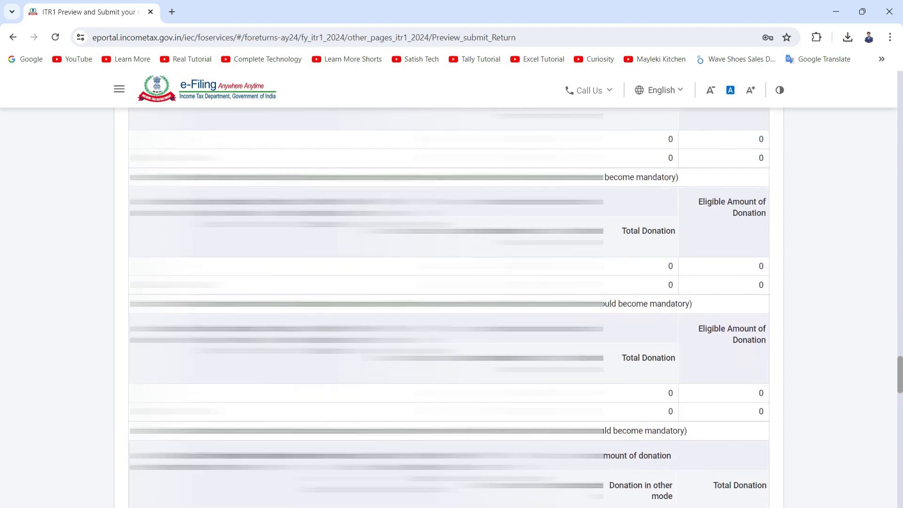
{"action": "scroll", "coordinate": [448, 306], "scroll_direction": "down", "scroll_amount": 4}
{"action": "scroll", "coordinate": [449, 306], "scroll_direction": "down", "scroll_amount": 10}
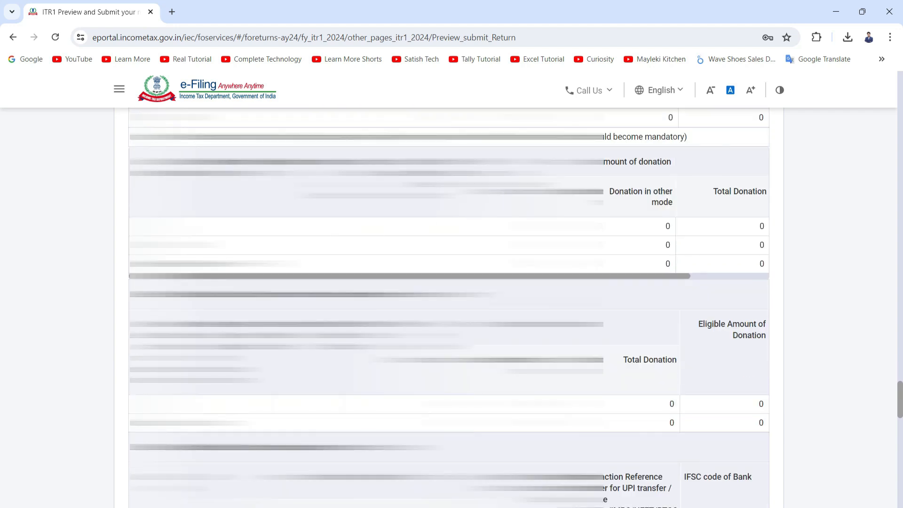
{"action": "scroll", "coordinate": [449, 306], "scroll_direction": "down", "scroll_amount": 9}
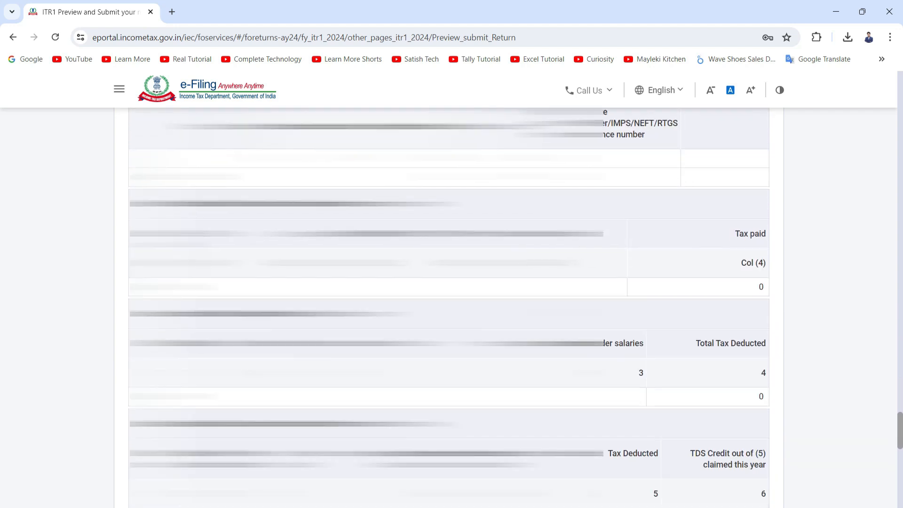
{"action": "scroll", "coordinate": [448, 306], "scroll_direction": "down", "scroll_amount": 1}
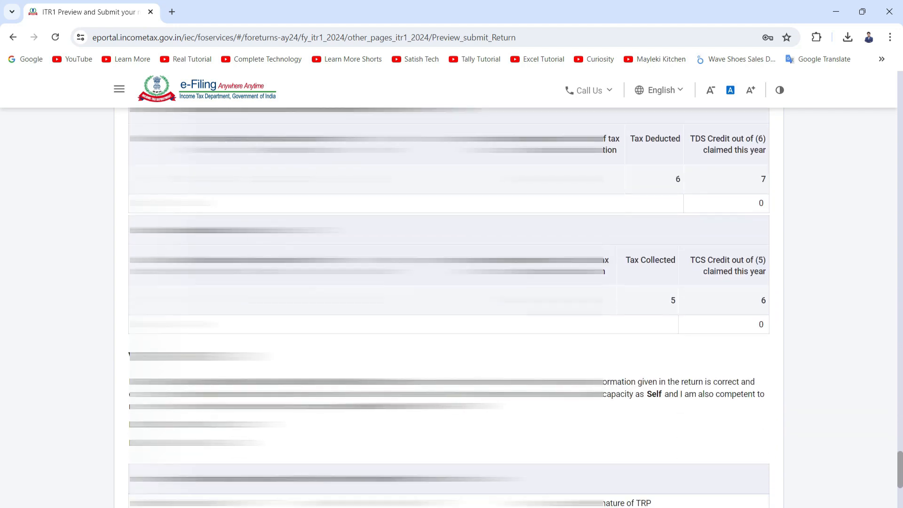
{"action": "scroll", "coordinate": [449, 305], "scroll_direction": "down", "scroll_amount": 2}
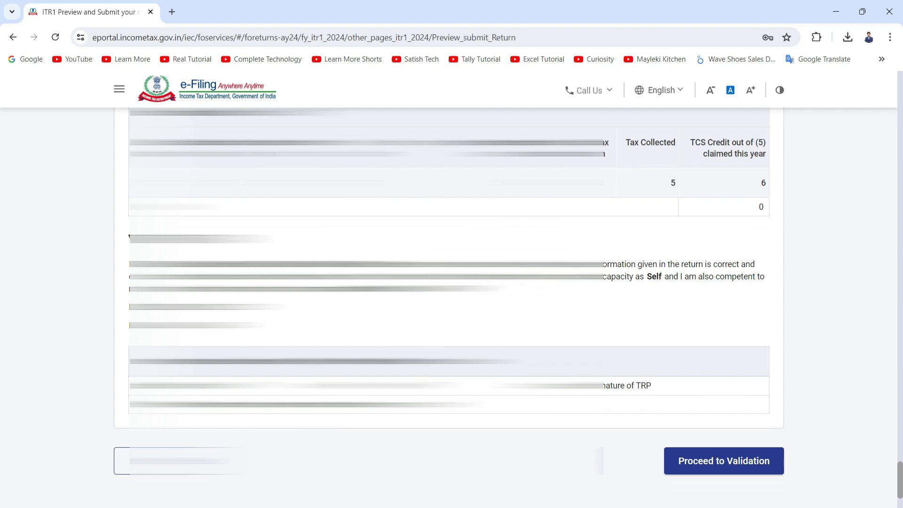
{"action": "scroll", "coordinate": [643, 439], "scroll_direction": "down", "scroll_amount": 1}
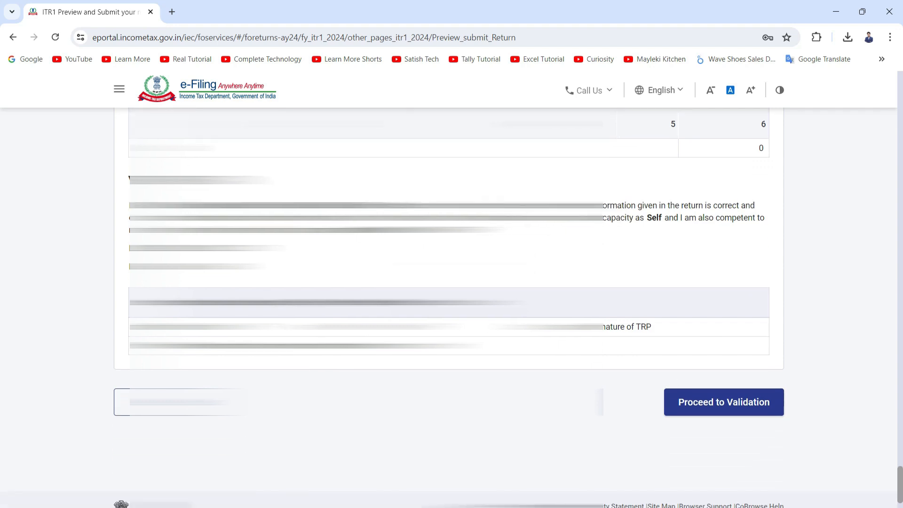
{"action": "scroll", "coordinate": [449, 305], "scroll_direction": "down", "scroll_amount": 1}
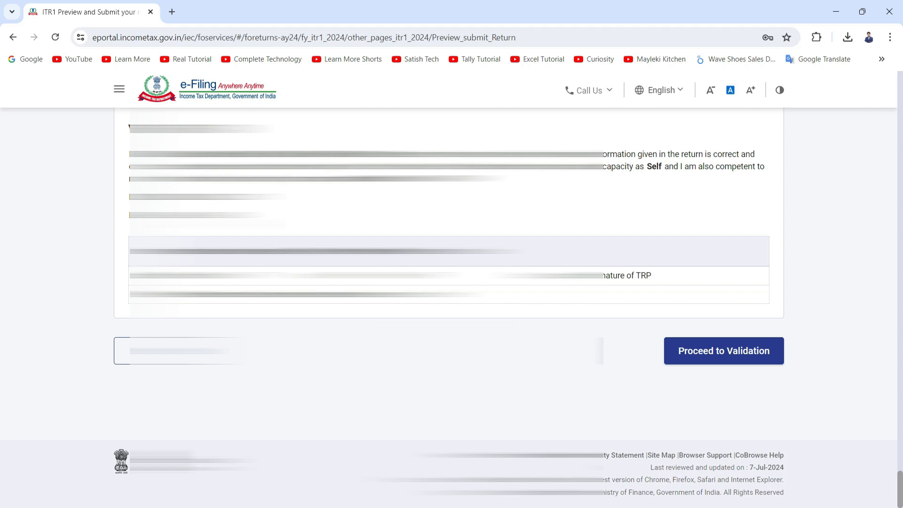
{"action": "left_click", "coordinate": [720, 357]}
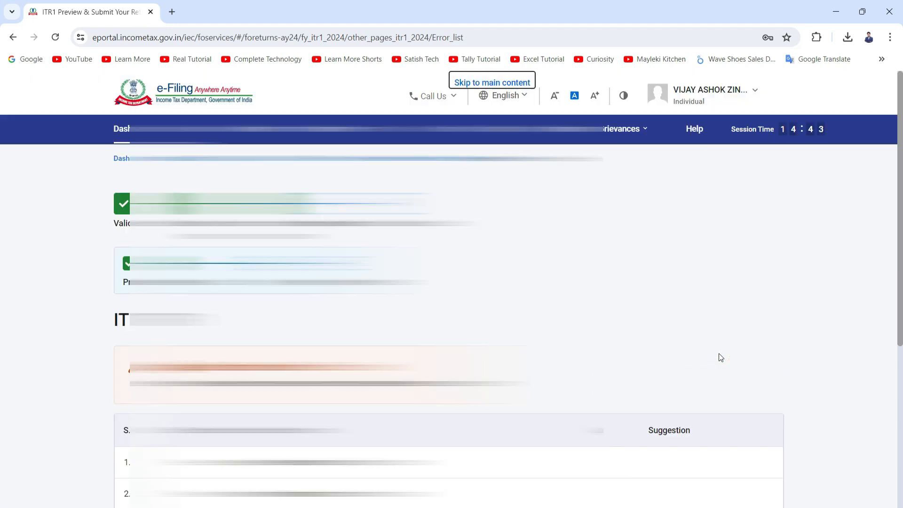
Step: Open the first validation error and answer the 80D self/family senior-citizen question with Not claiming for Self/Family
{"action": "scroll", "coordinate": [636, 363], "scroll_direction": "down", "scroll_amount": 2}
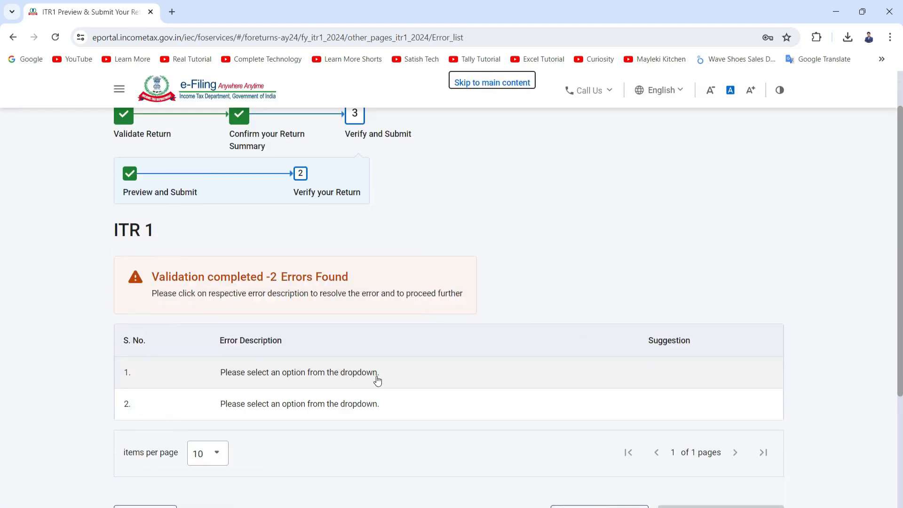
{"action": "double_click", "coordinate": [316, 373]}
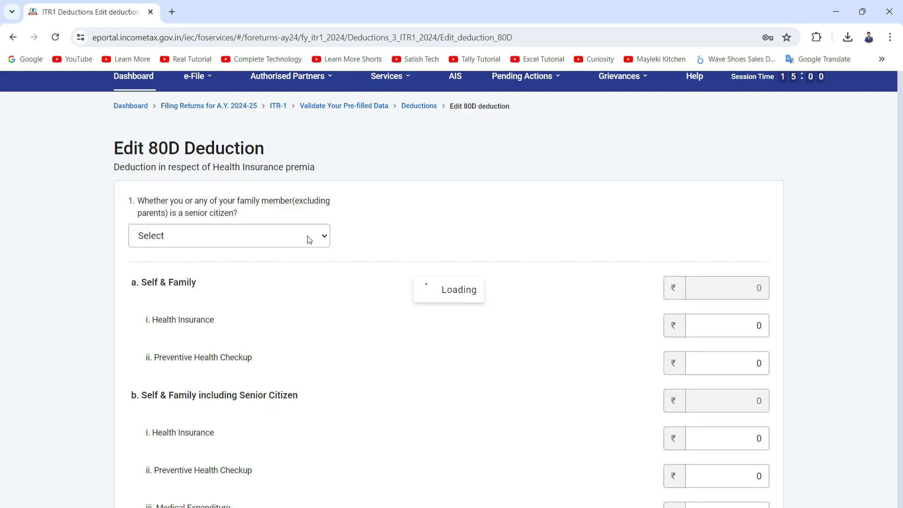
{"action": "scroll", "coordinate": [216, 270], "scroll_direction": "down", "scroll_amount": 3}
{"action": "scroll", "coordinate": [220, 266], "scroll_direction": "up", "scroll_amount": 3}
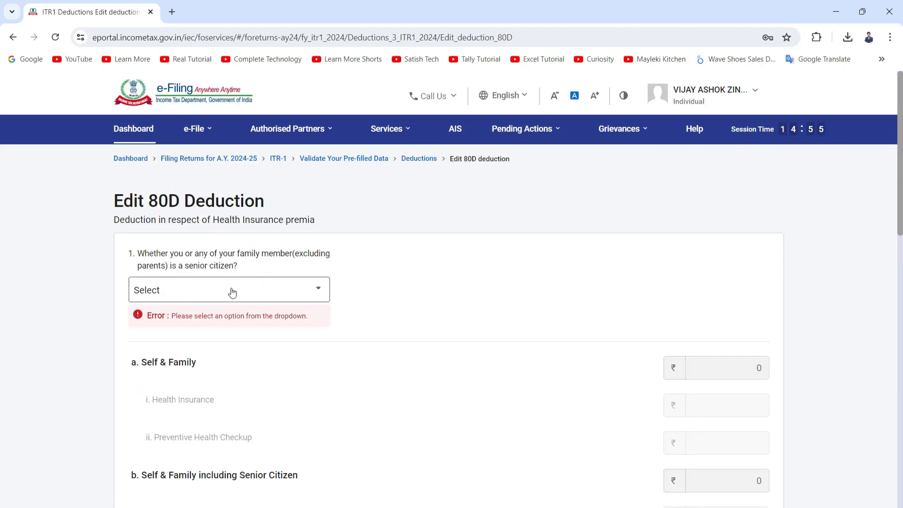
{"action": "scroll", "coordinate": [228, 292], "scroll_direction": "down", "scroll_amount": 2}
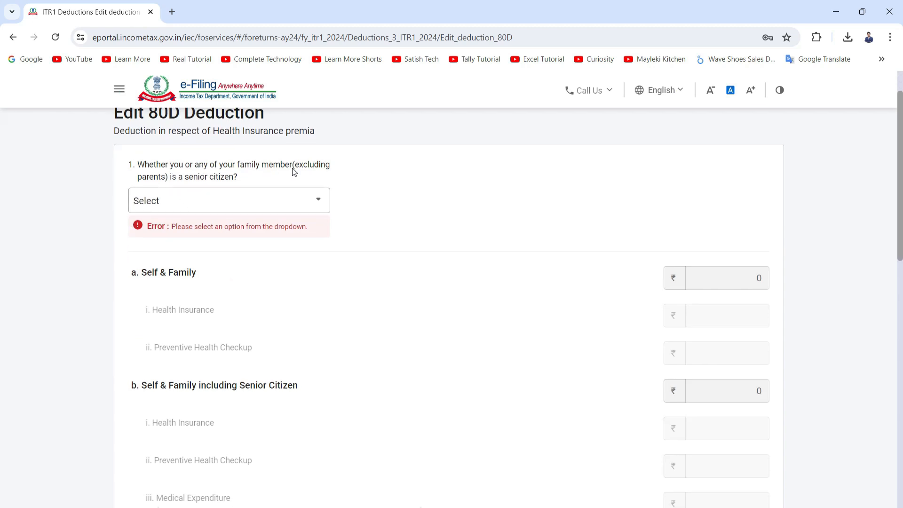
{"action": "left_click", "coordinate": [223, 203]}
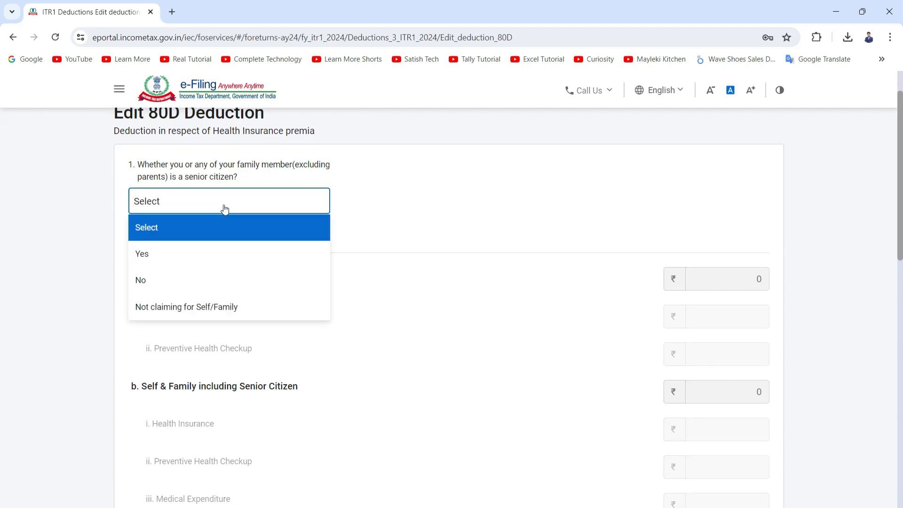
{"action": "left_click", "coordinate": [203, 310]}
Step: Answer the parents senior-citizen question with Not claiming for parents and save the 80D deduction
{"action": "scroll", "coordinate": [209, 302], "scroll_direction": "down", "scroll_amount": 3}
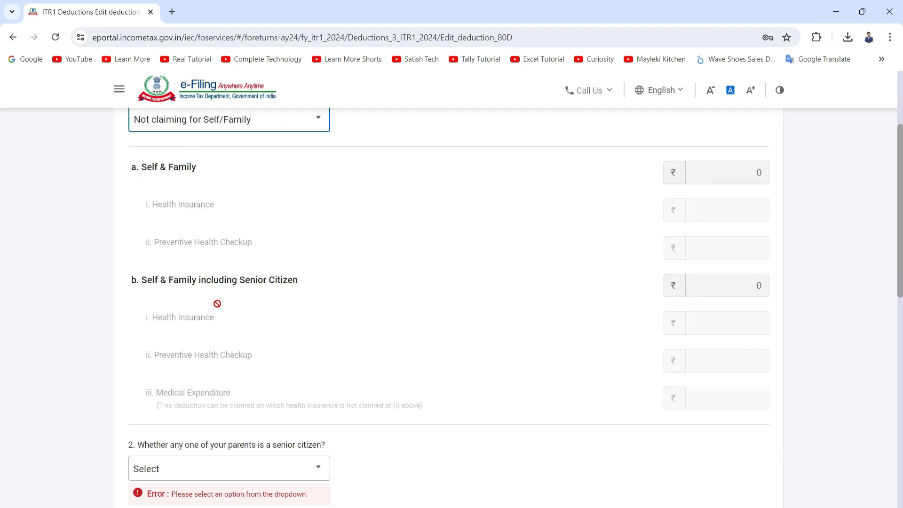
{"action": "scroll", "coordinate": [212, 282], "scroll_direction": "down", "scroll_amount": 3}
{"action": "left_click", "coordinate": [208, 201]}
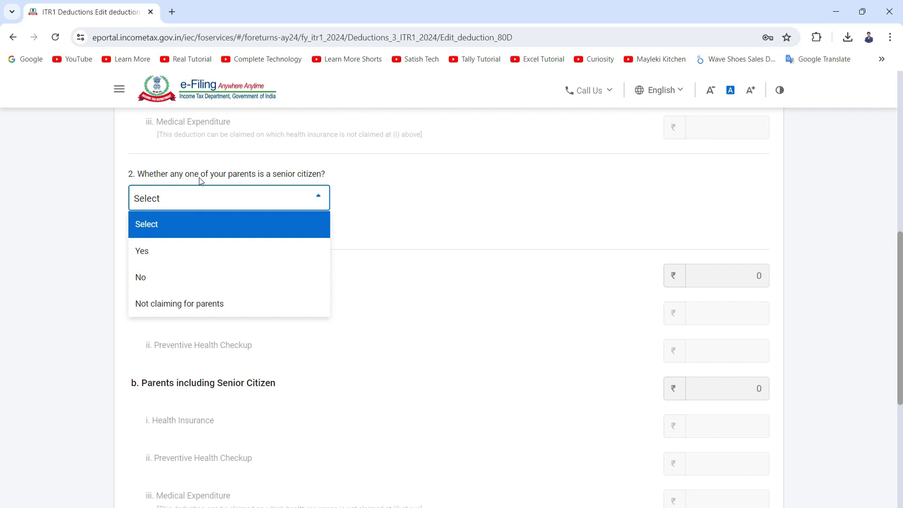
{"action": "left_click", "coordinate": [244, 311]}
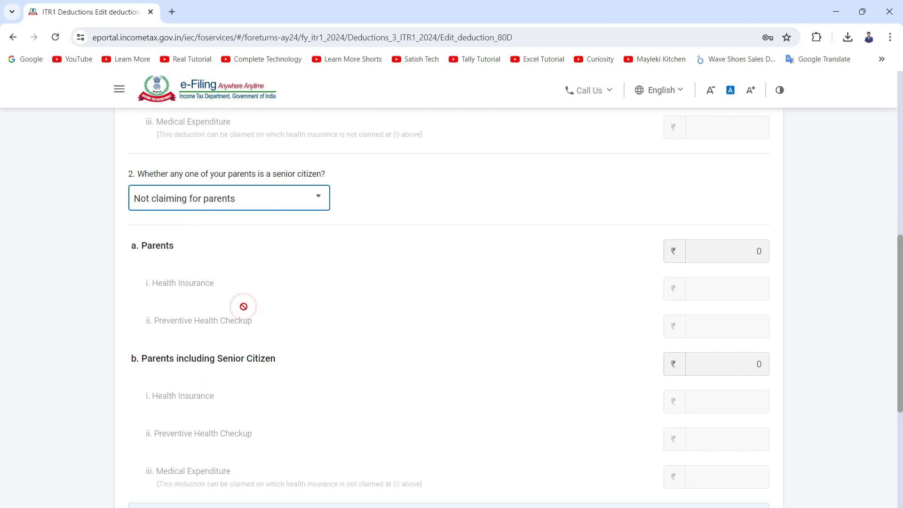
{"action": "scroll", "coordinate": [386, 333], "scroll_direction": "down", "scroll_amount": 4}
{"action": "left_click", "coordinate": [753, 349]}
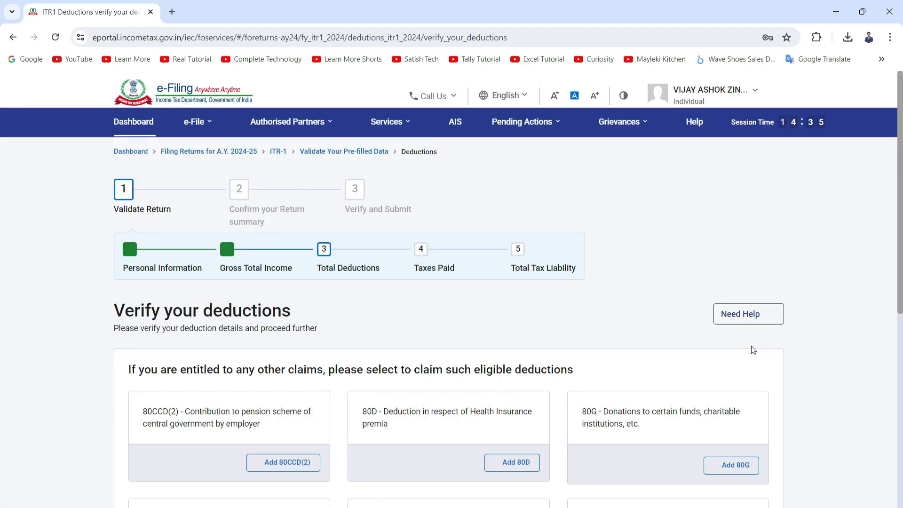
Step: Confirm the verified deductions to return to the return summary
{"action": "scroll", "coordinate": [752, 348], "scroll_direction": "down", "scroll_amount": 7}
{"action": "left_click", "coordinate": [754, 389]}
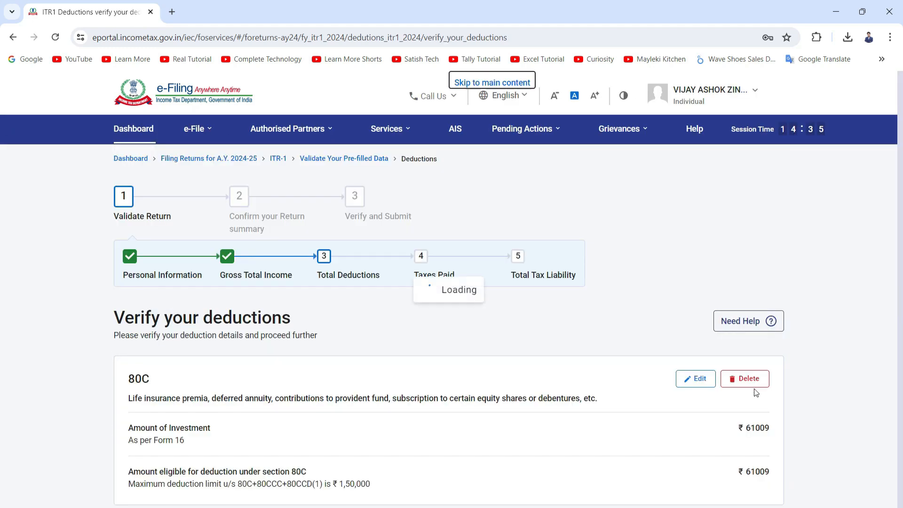
{"action": "scroll", "coordinate": [754, 388], "scroll_direction": "down", "scroll_amount": 10}
{"action": "left_click", "coordinate": [750, 386]}
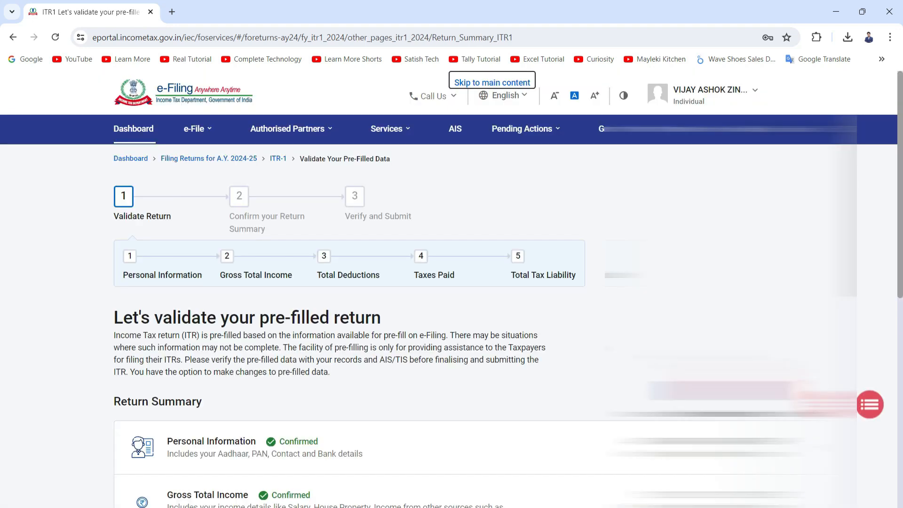
{"action": "scroll", "coordinate": [356, 202], "scroll_direction": "down", "scroll_amount": 4}
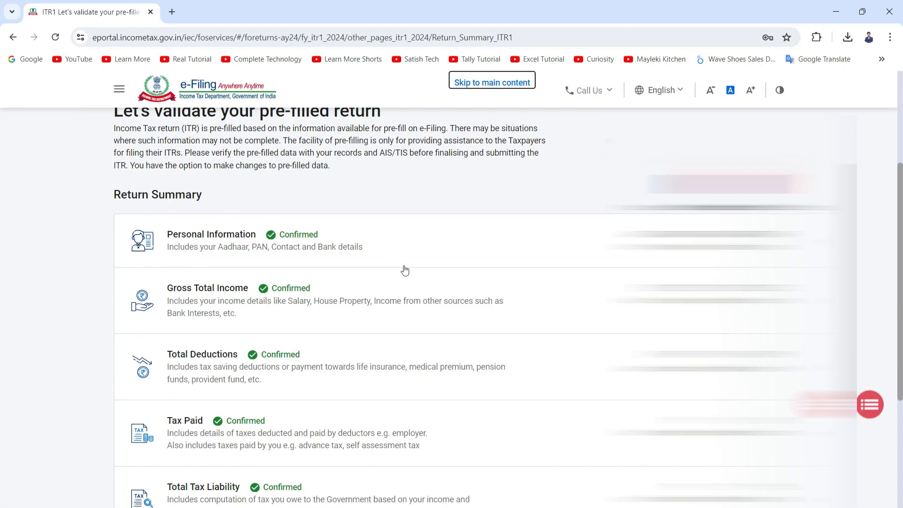
{"action": "scroll", "coordinate": [404, 270], "scroll_direction": "down", "scroll_amount": 4}
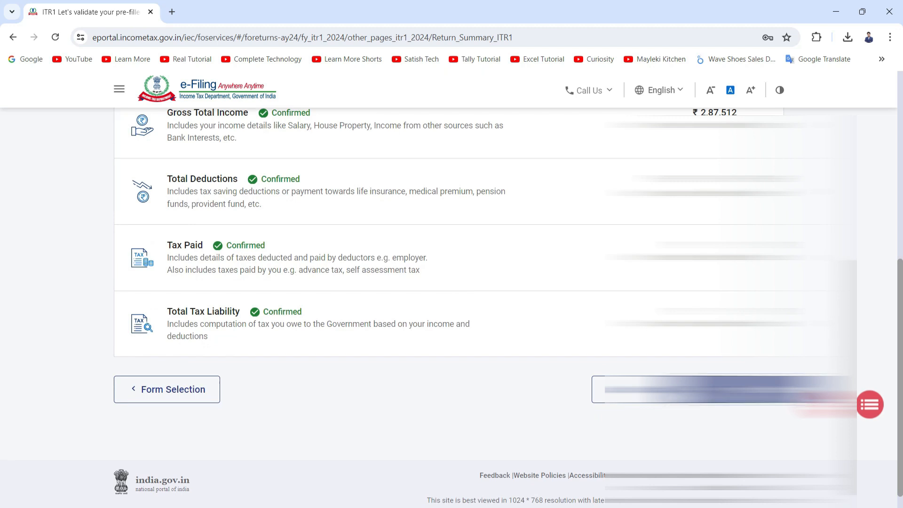
Step: Confirm the return summary and continue past the tax summary to the preview-and-submit details page
{"action": "left_click", "coordinate": [741, 390]}
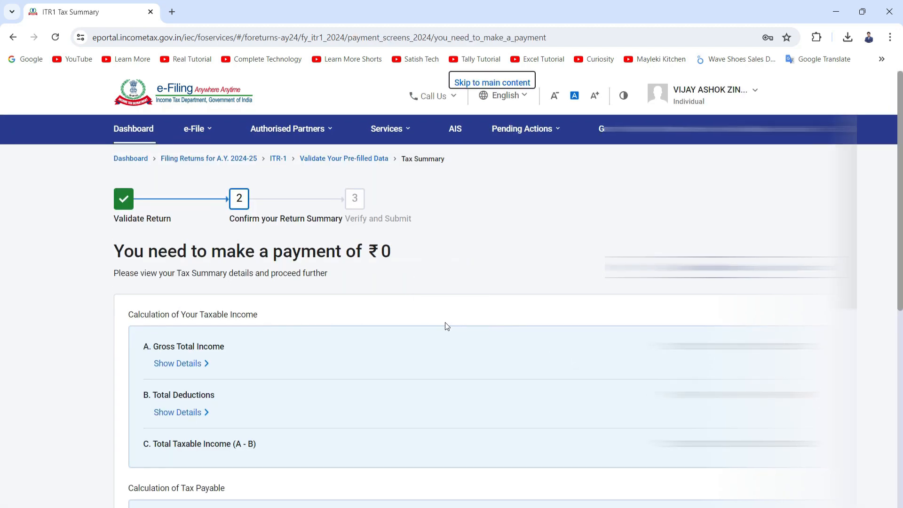
{"action": "scroll", "coordinate": [447, 324], "scroll_direction": "down", "scroll_amount": 7}
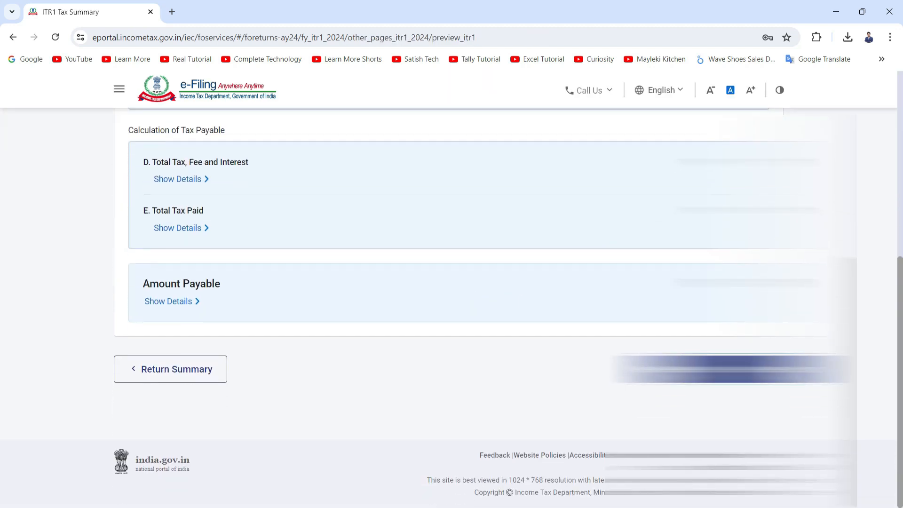
{"action": "left_click", "coordinate": [729, 368]}
Step: Proceed from the preview-and-submit details page to the full return preview
{"action": "scroll", "coordinate": [729, 369], "scroll_direction": "down", "scroll_amount": 10}
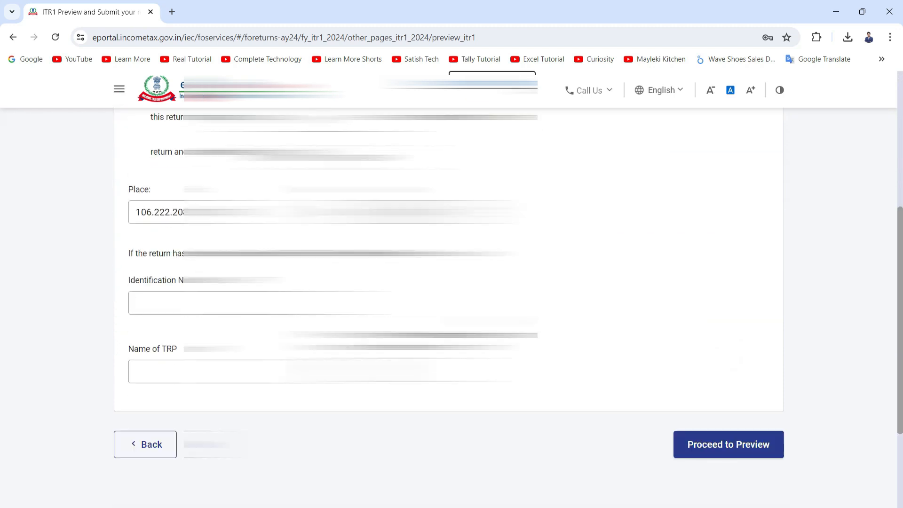
{"action": "scroll", "coordinate": [677, 329], "scroll_direction": "down", "scroll_amount": 2}
{"action": "left_click", "coordinate": [703, 352]}
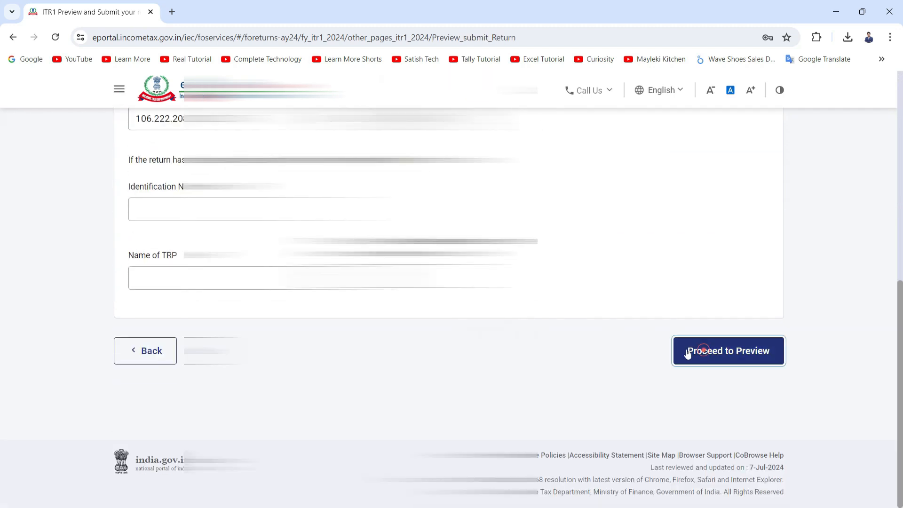
Step: Review the full return preview and proceed to validation of the return
{"action": "scroll", "coordinate": [649, 367], "scroll_direction": "down", "scroll_amount": 3}
{"action": "scroll", "coordinate": [451, 305], "scroll_direction": "down", "scroll_amount": 18}
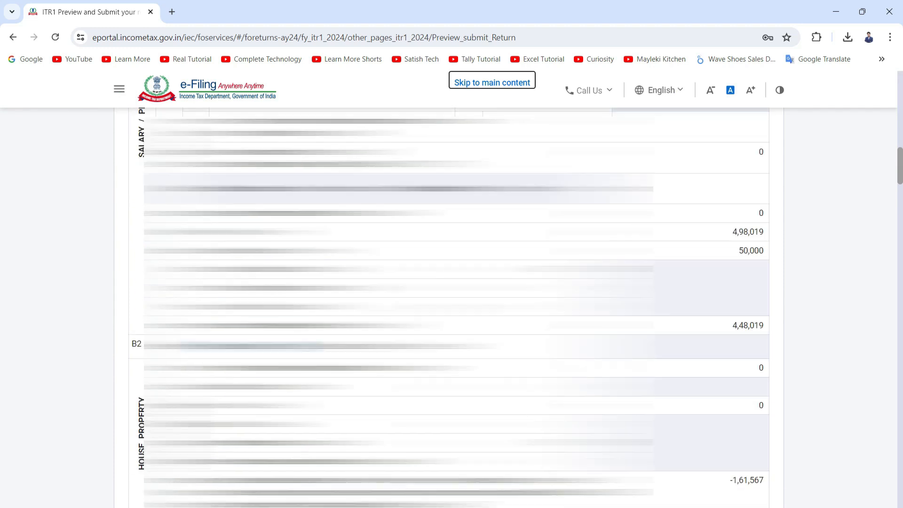
{"action": "scroll", "coordinate": [452, 306], "scroll_direction": "down", "scroll_amount": 20}
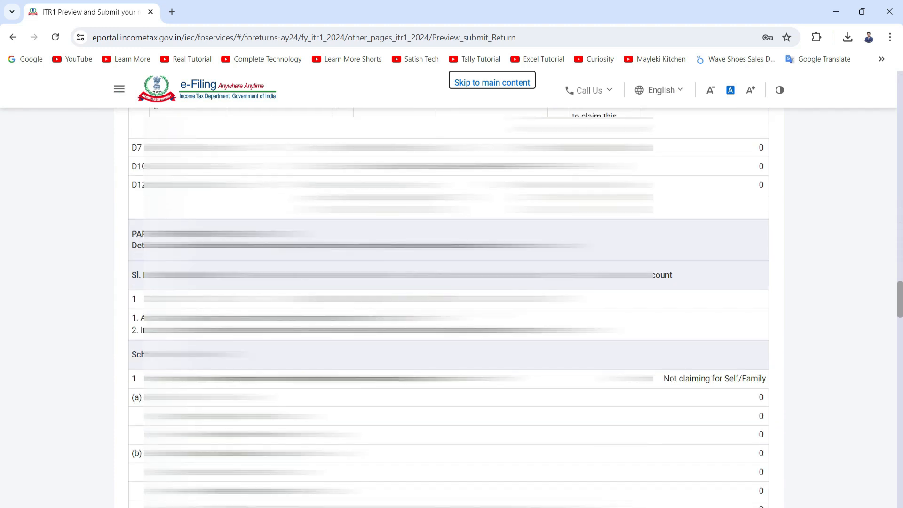
{"action": "scroll", "coordinate": [448, 306], "scroll_direction": "down", "scroll_amount": 20}
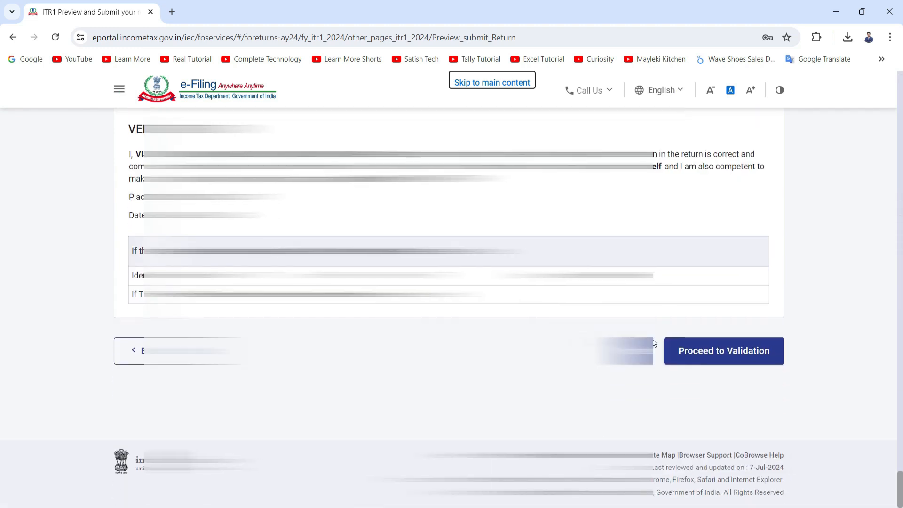
{"action": "left_click", "coordinate": [716, 357]}
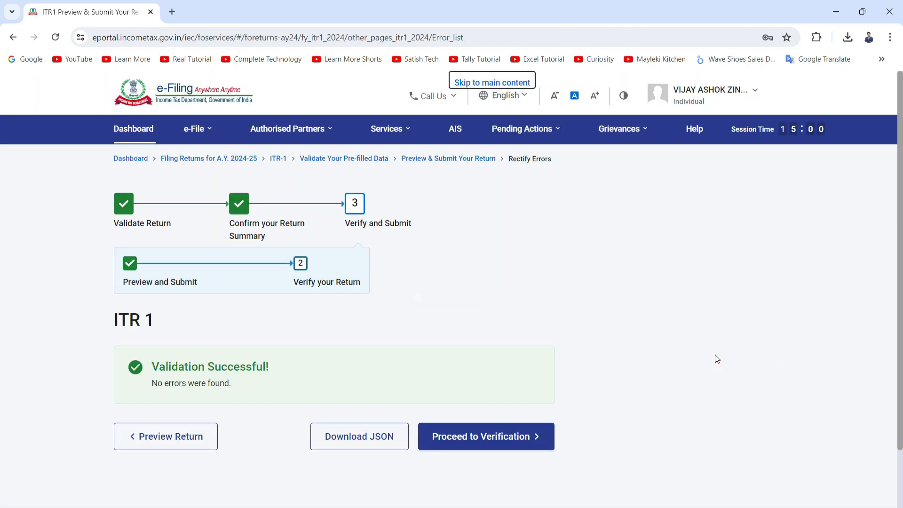
{"action": "scroll", "coordinate": [216, 369], "scroll_direction": "down", "scroll_amount": 2}
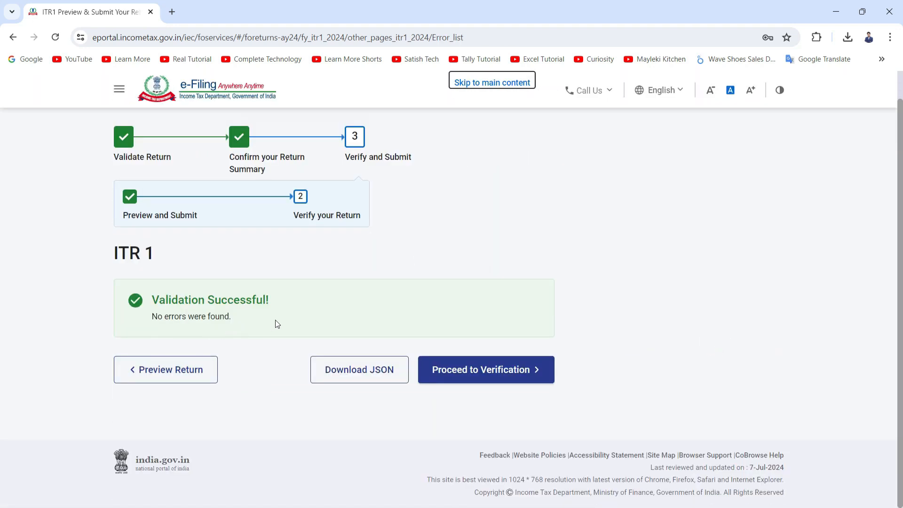